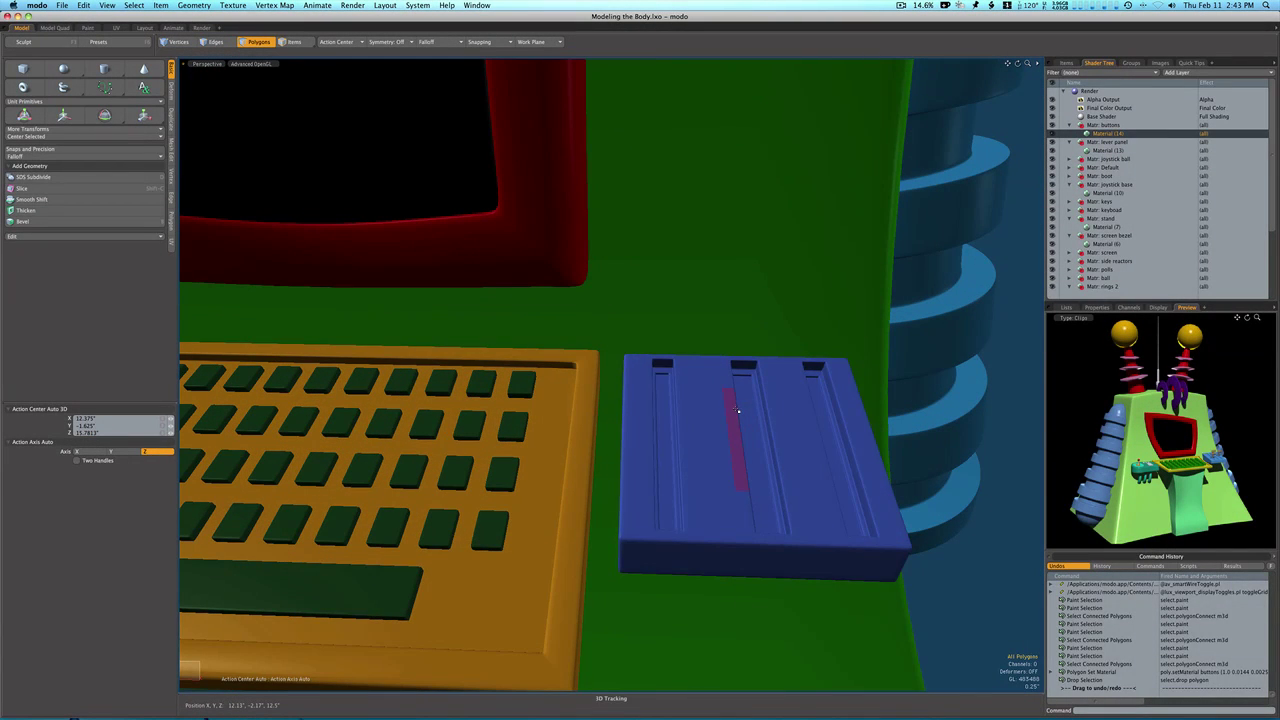
Turn off subdivision on the lever panel and align the work plane to the floor polygon of its first slot.
double_click(738, 411)
key("Tab")
left_click(666, 435)
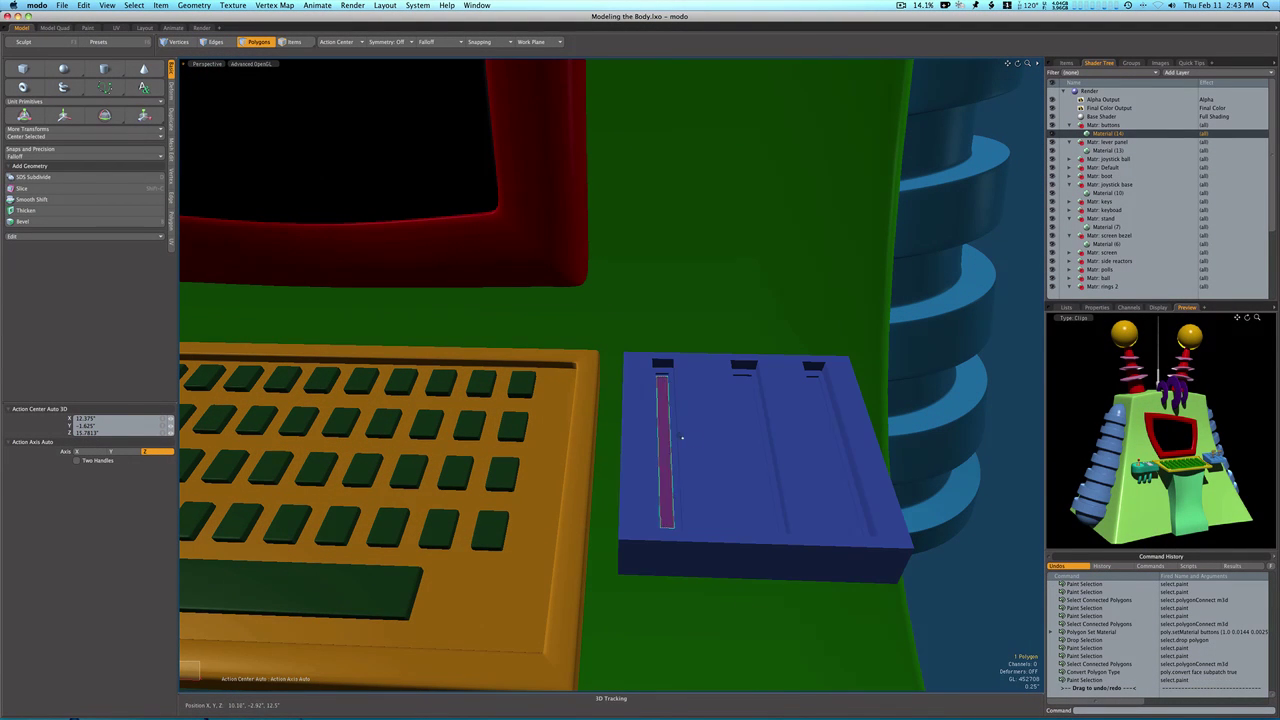
left_click(531, 41)
left_click(538, 49)
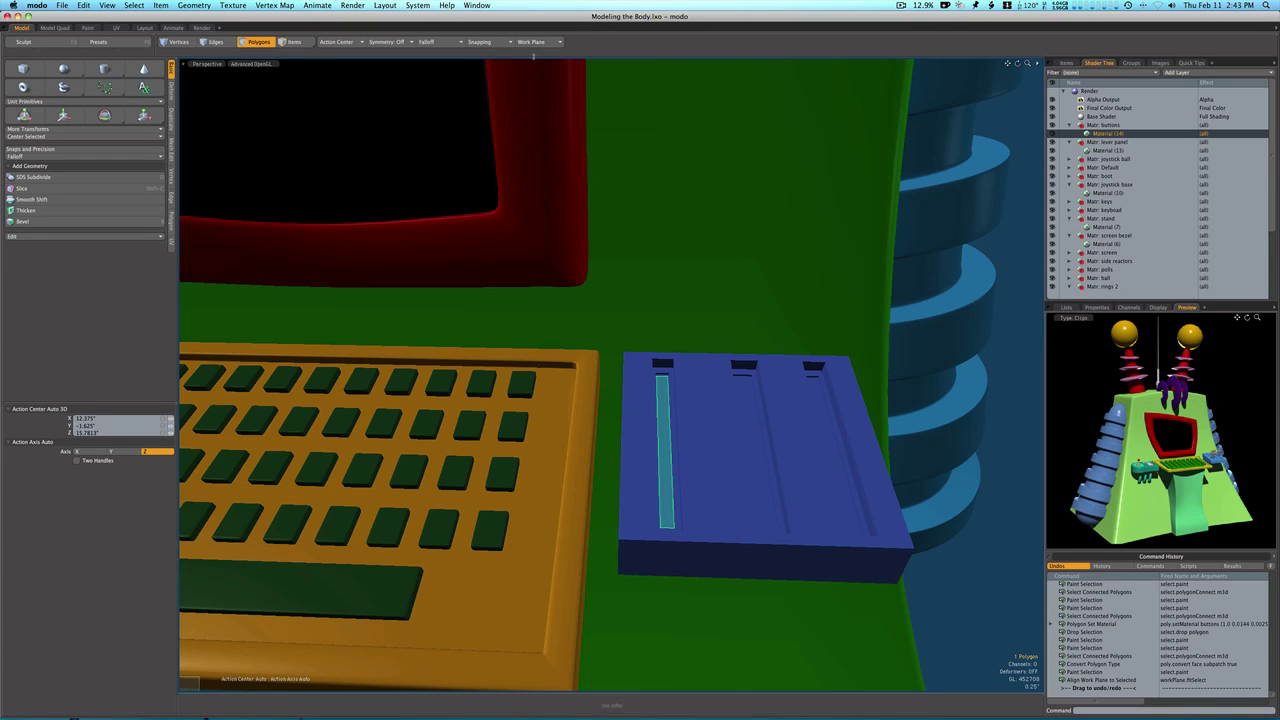
Show the work plane grid and the wireframe overlay on the model.
left_click(532, 42)
left_click(533, 96)
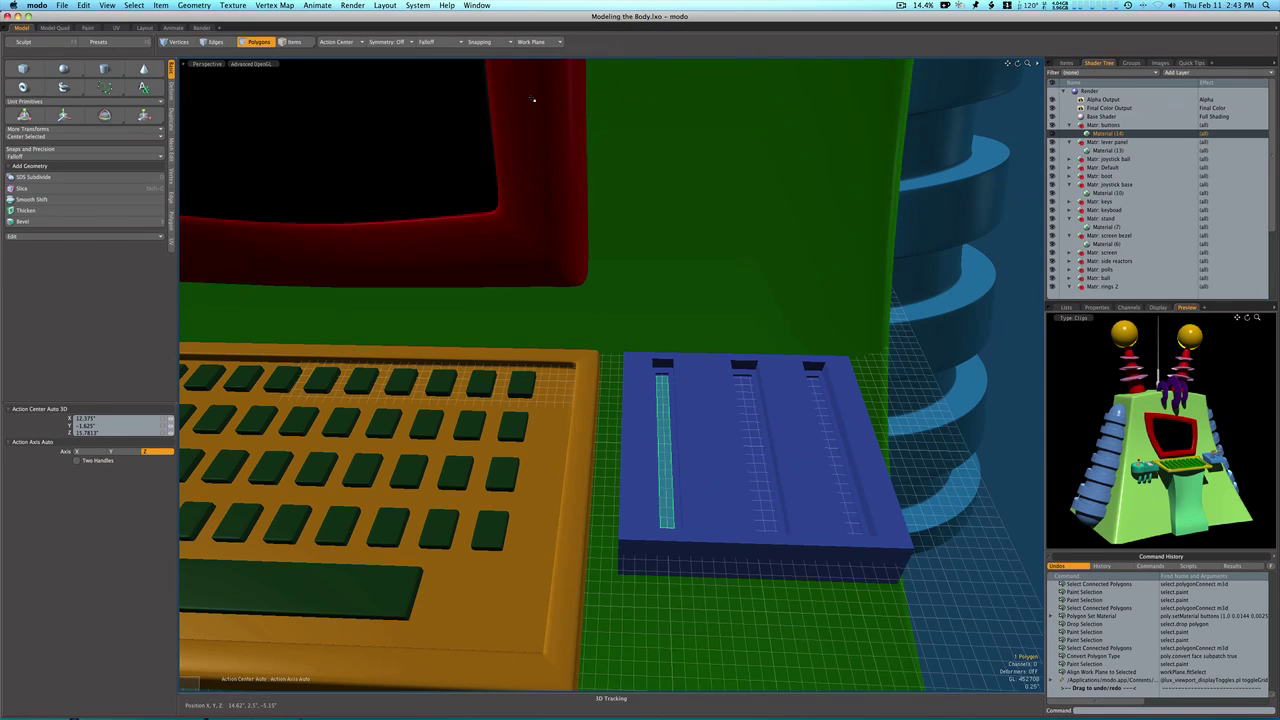
key("ctrl+3")
left_click(565, 101)
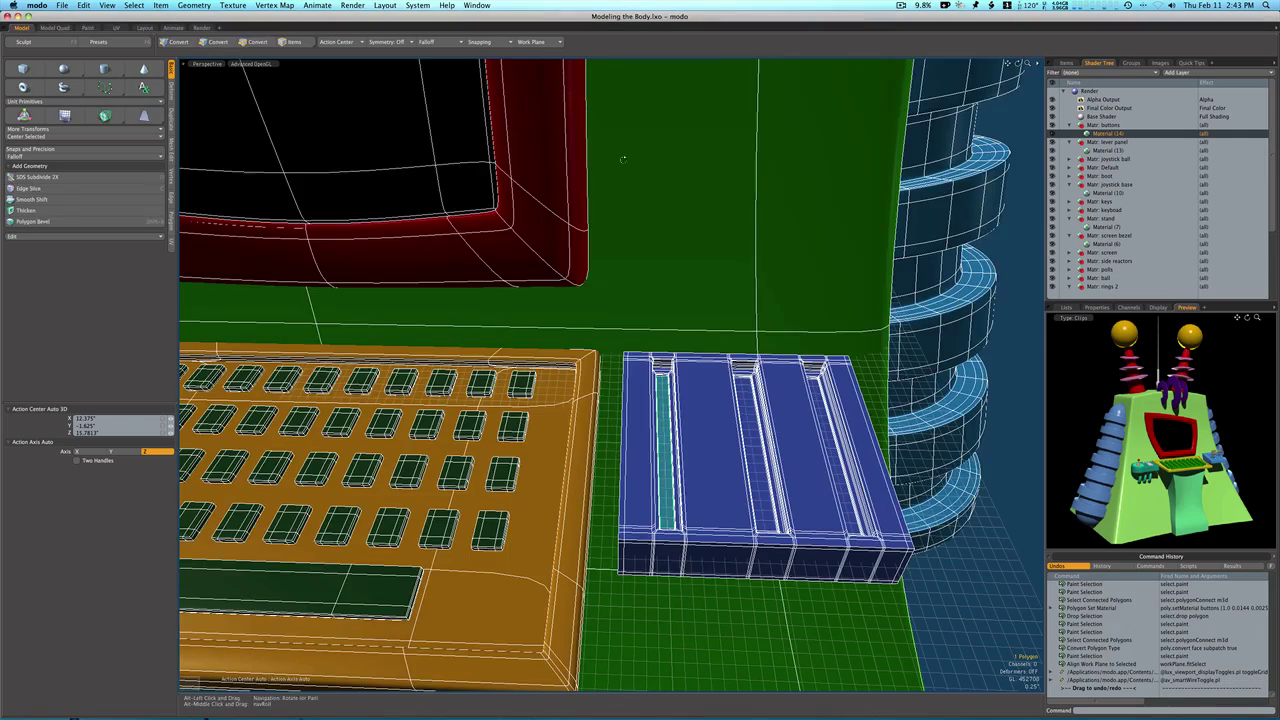
left_click_drag(622, 159, 632, 150, "alt")
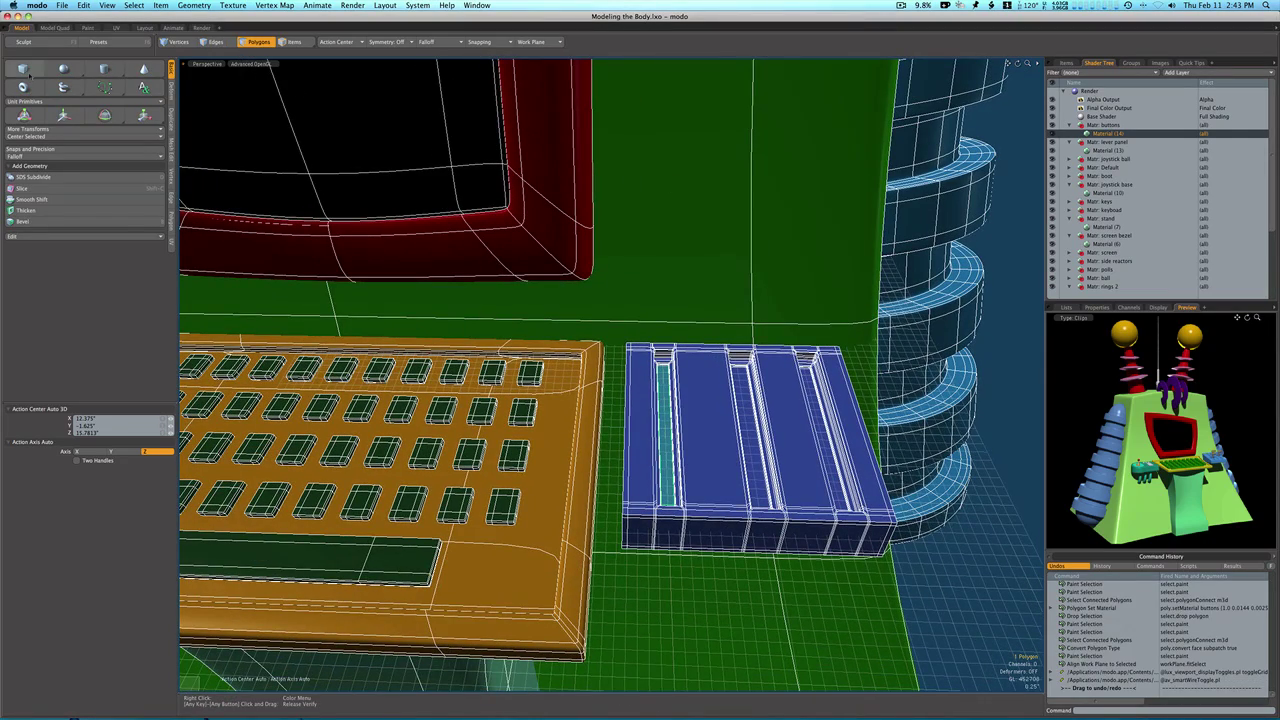
Create a tall, thin box standing in the panel's first slot, with a base of about 0.47 by 0.3 in.
left_click(29, 75)
left_click_drag(610, 350, 675, 388, "ctrl+alt")
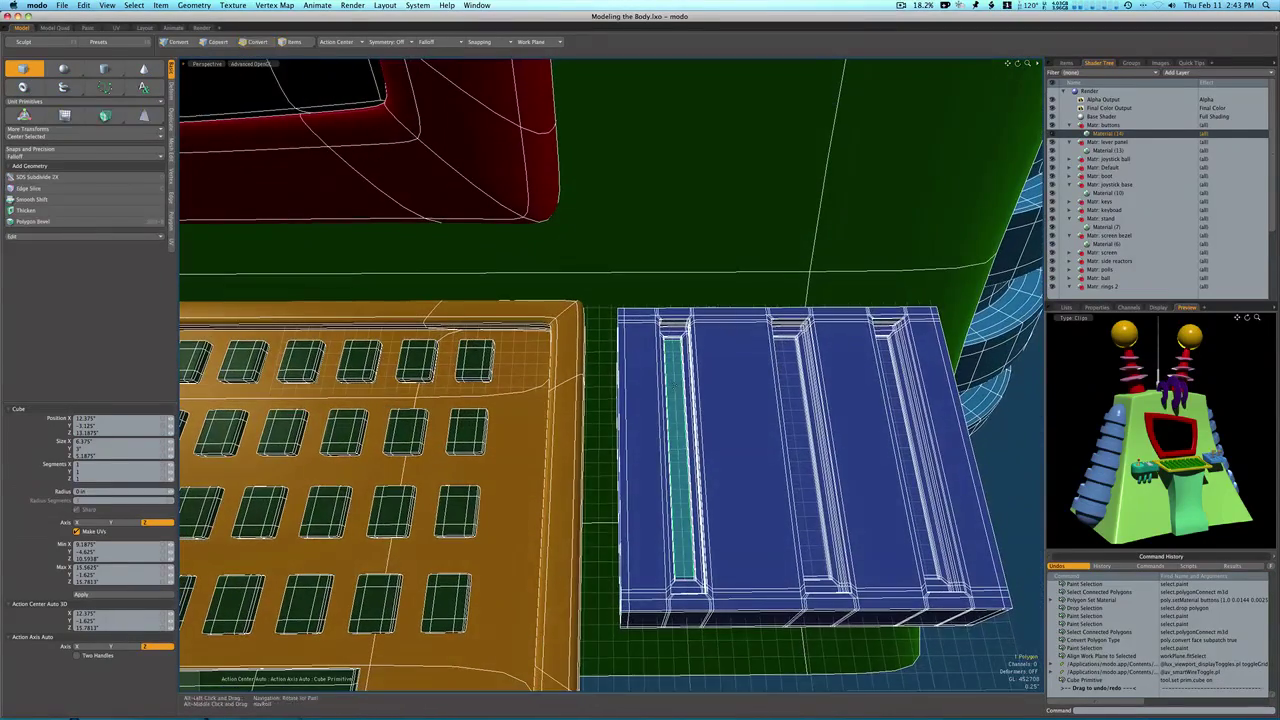
left_click(674, 392)
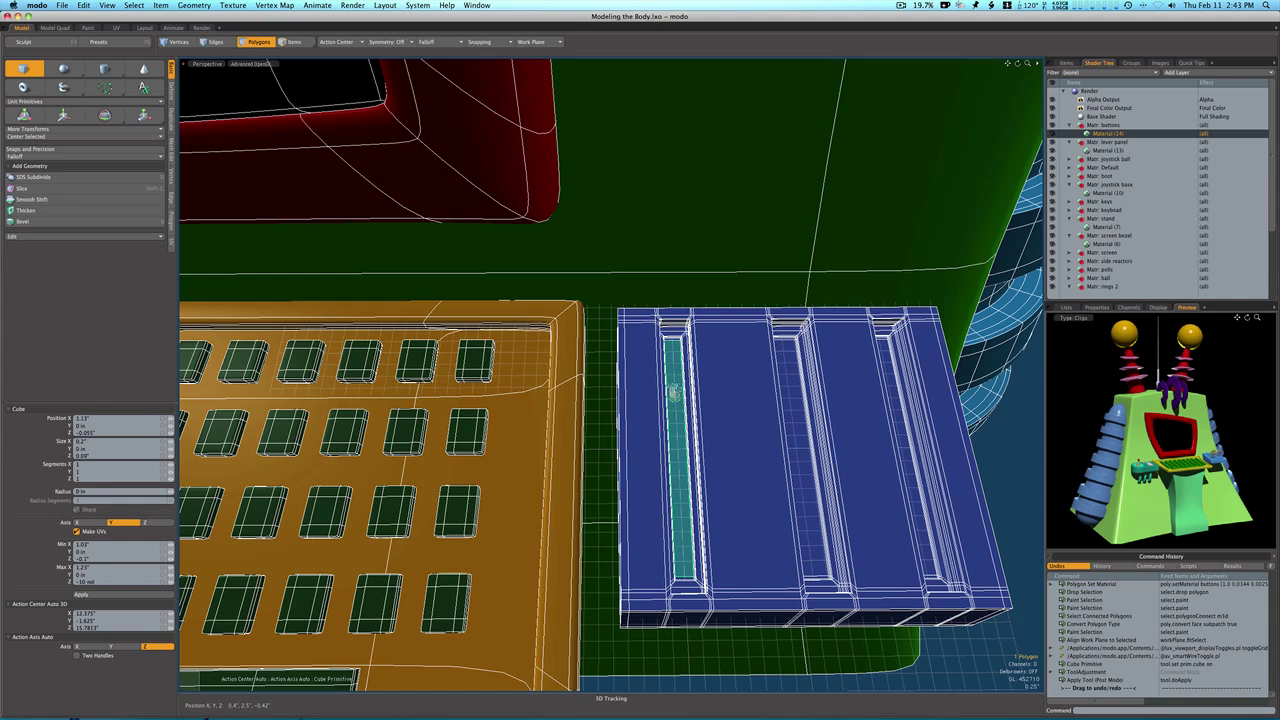
mouse_move(675, 397)
left_mouse_down()
mouse_move(679, 418)
mouse_move(676, 396)
mouse_move(742, 434)
left_mouse_up()
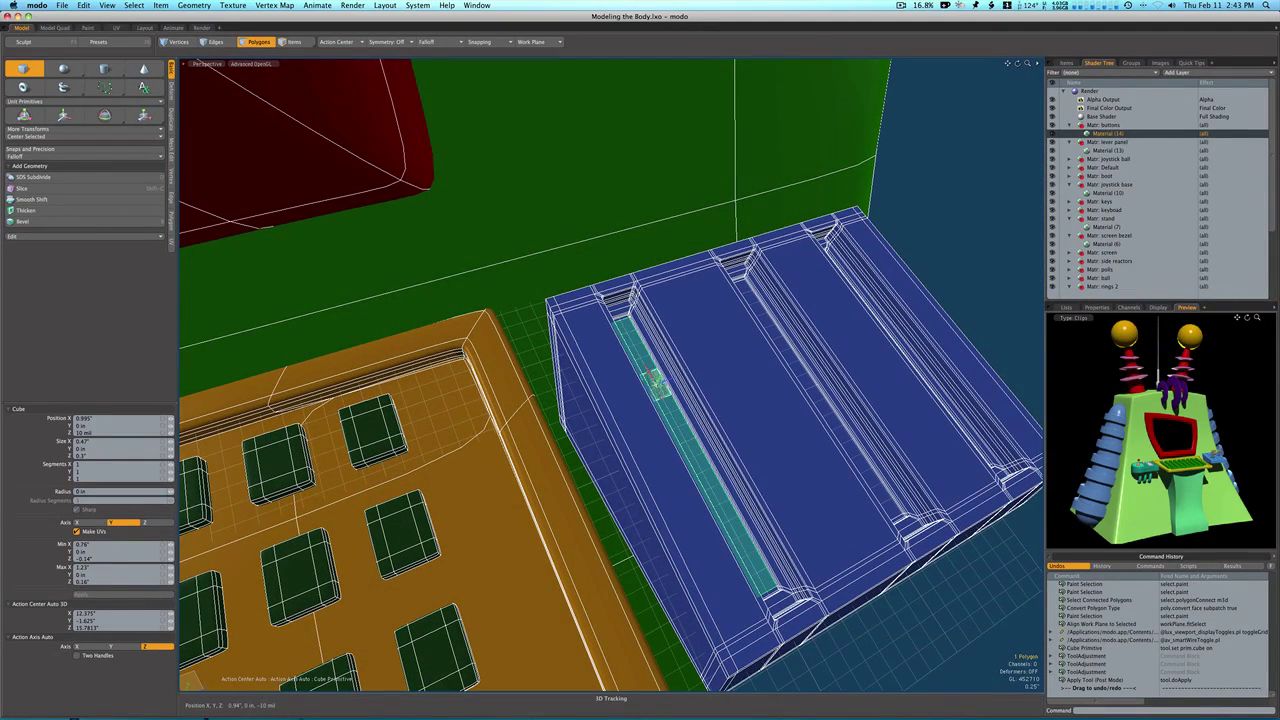
left_click_drag(660, 385, 708, 197)
left_click_drag(668, 358, 703, 337, "alt")
key("space")
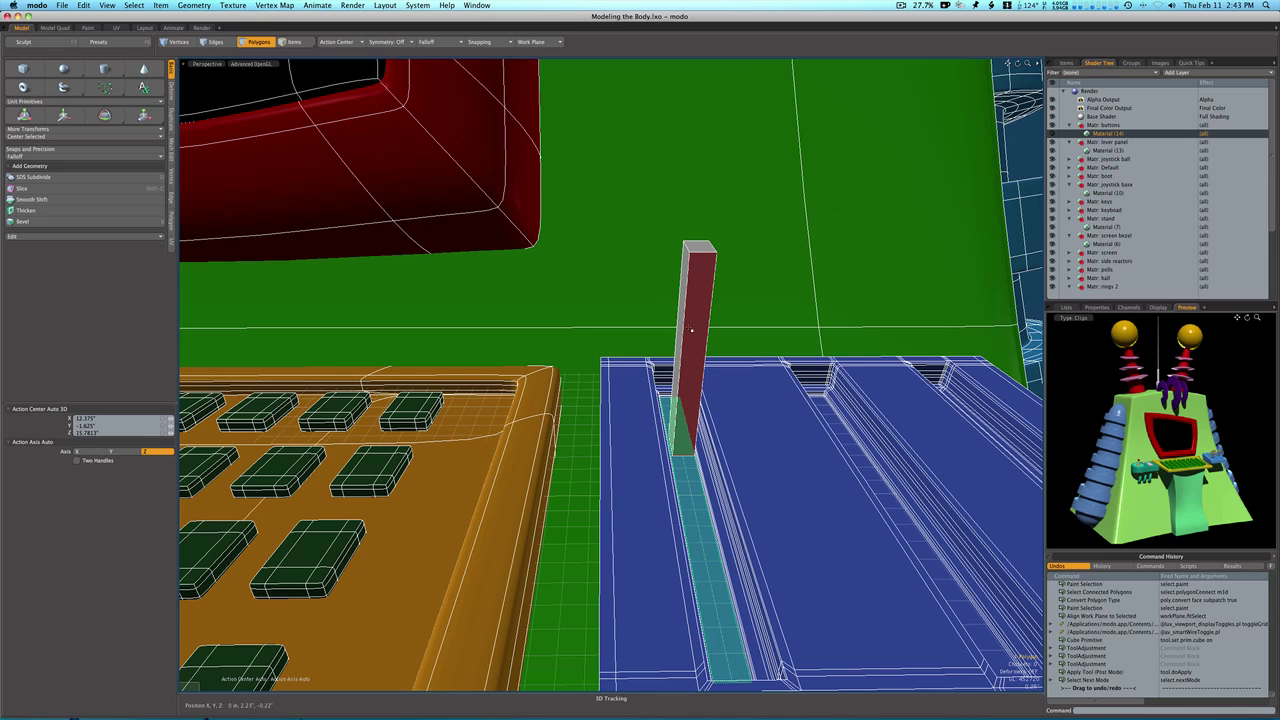
Loop slice the lever post once near its upper end, using Free mode, a count of 1 and a position of 82.5%.
left_click(692, 296)
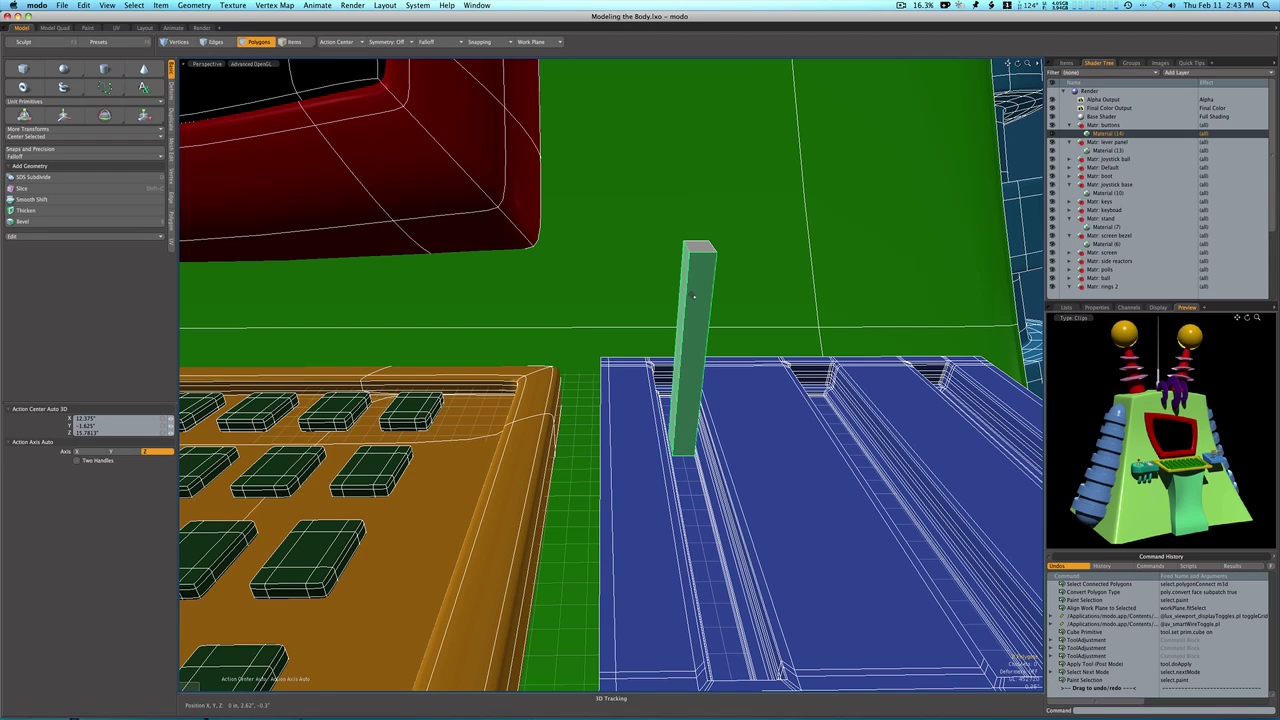
key("alt+c")
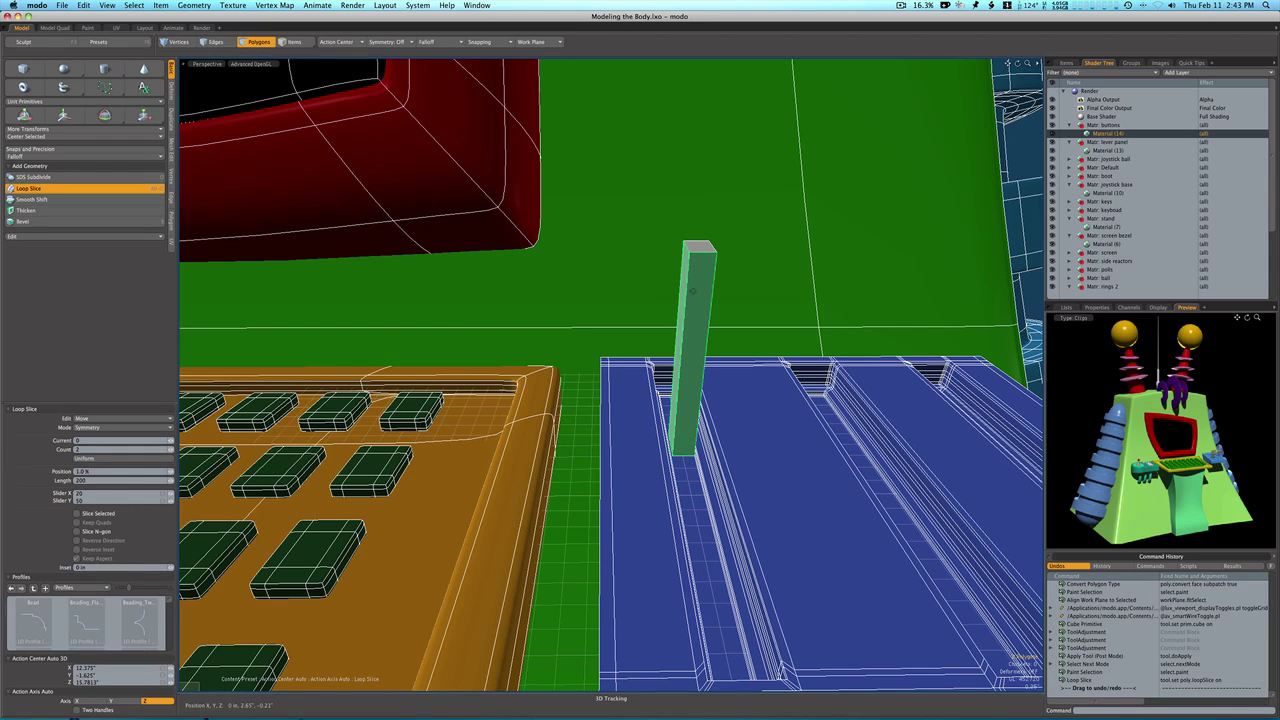
left_click(692, 291)
left_click_drag(697, 291, 701, 291)
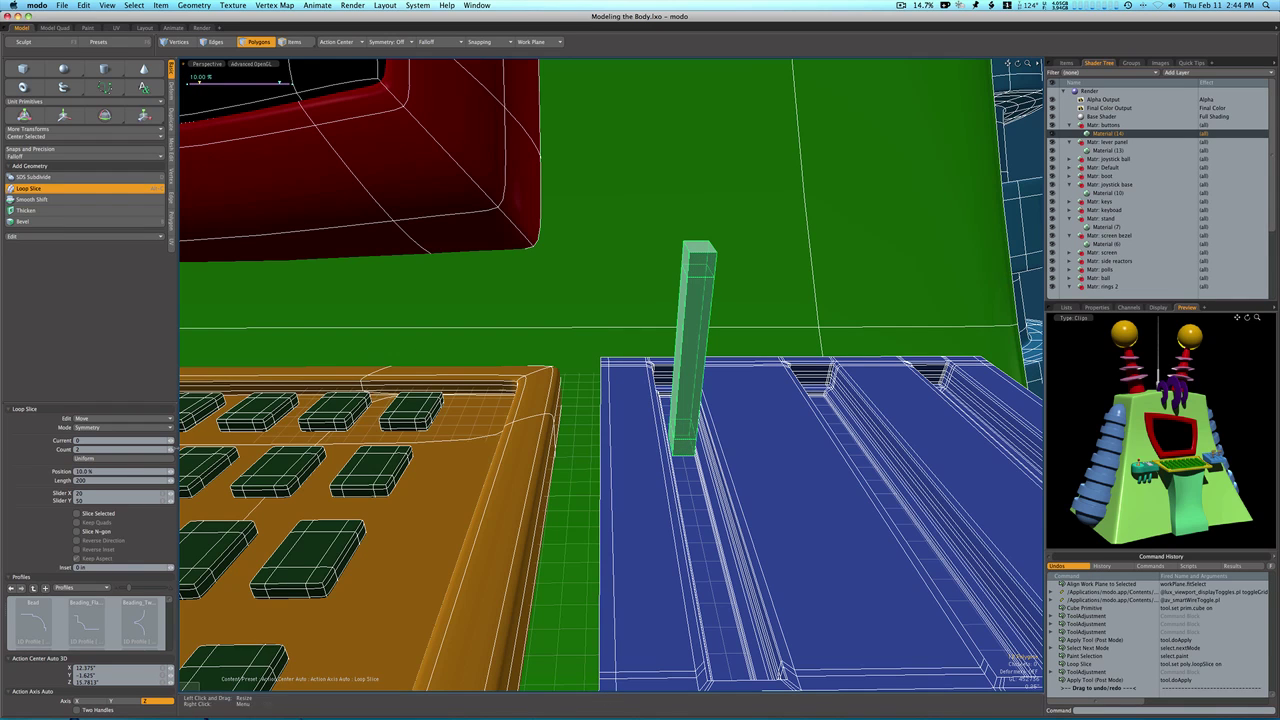
left_click(170, 450)
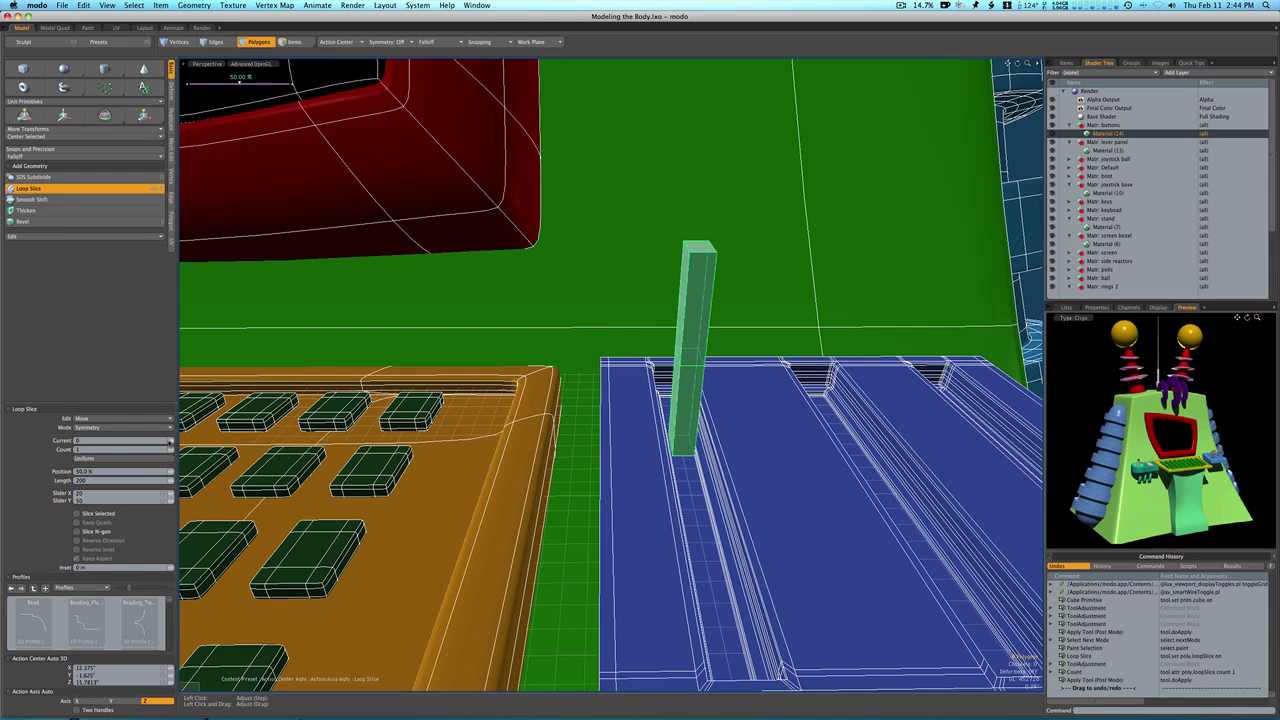
left_click(140, 427)
left_click(150, 418)
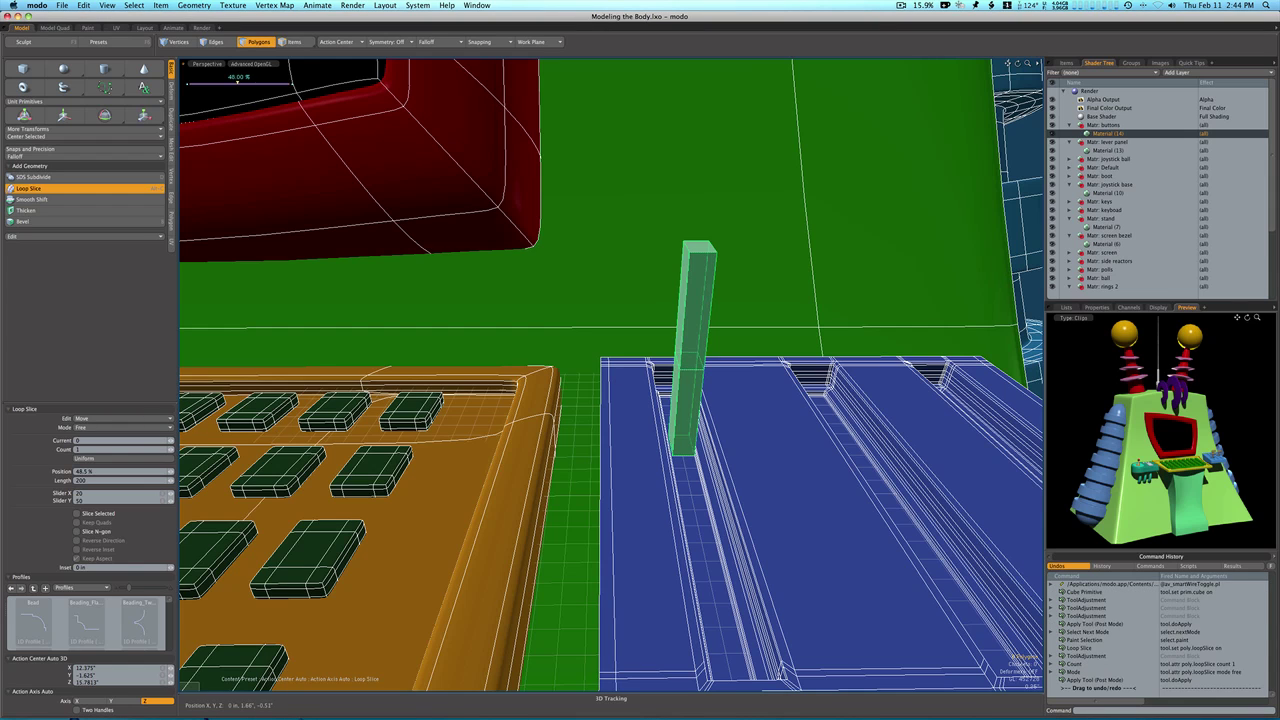
left_click_drag(237, 80, 270, 79)
key("space")
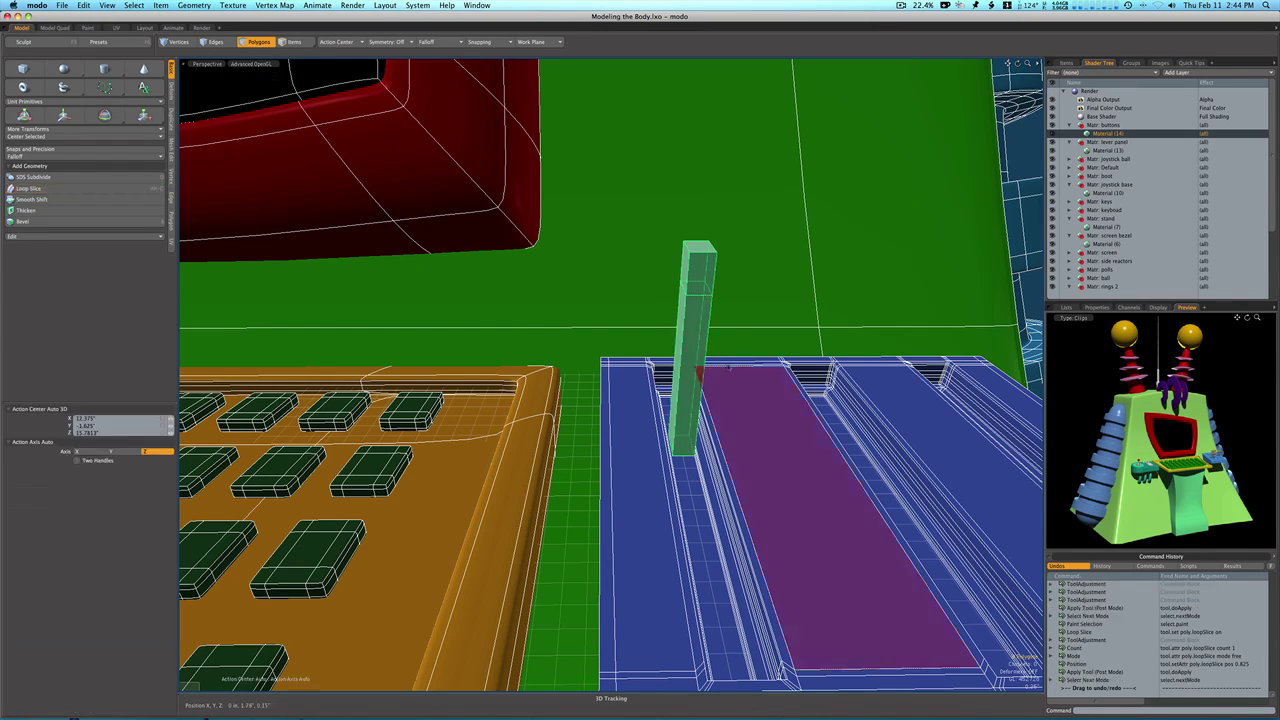
Bevel the two opposite side polygons of the post's upper section outward to form a T-shaped crossbar.
left_click(698, 275)
left_click_drag(698, 275, 641, 284, "alt")
left_click(641, 289, "shift")
key("b")
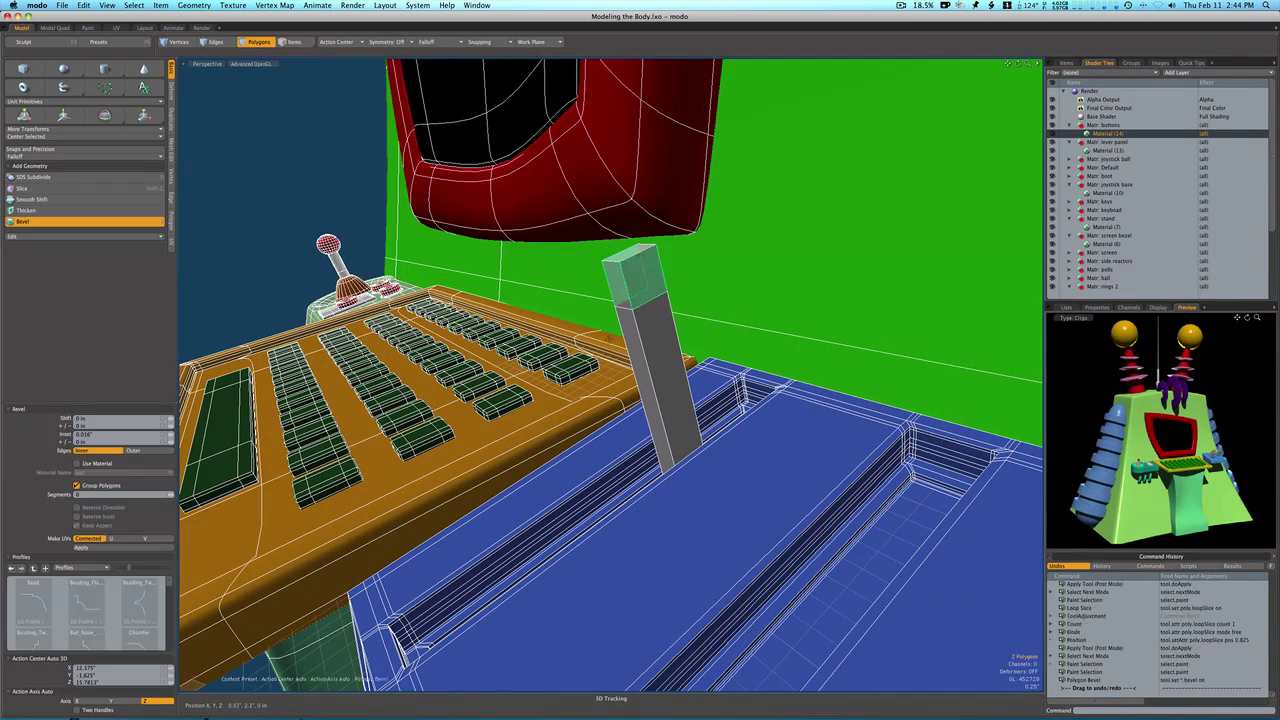
left_click_drag(672, 257, 741, 224)
left_click_drag(640, 306, 765, 302, "alt")
left_click_drag(713, 226, 732, 293)
key("space")
Move the underside polygons of both crossbar arms vertically to adjust the thickness of the arms.
left_click(733, 289)
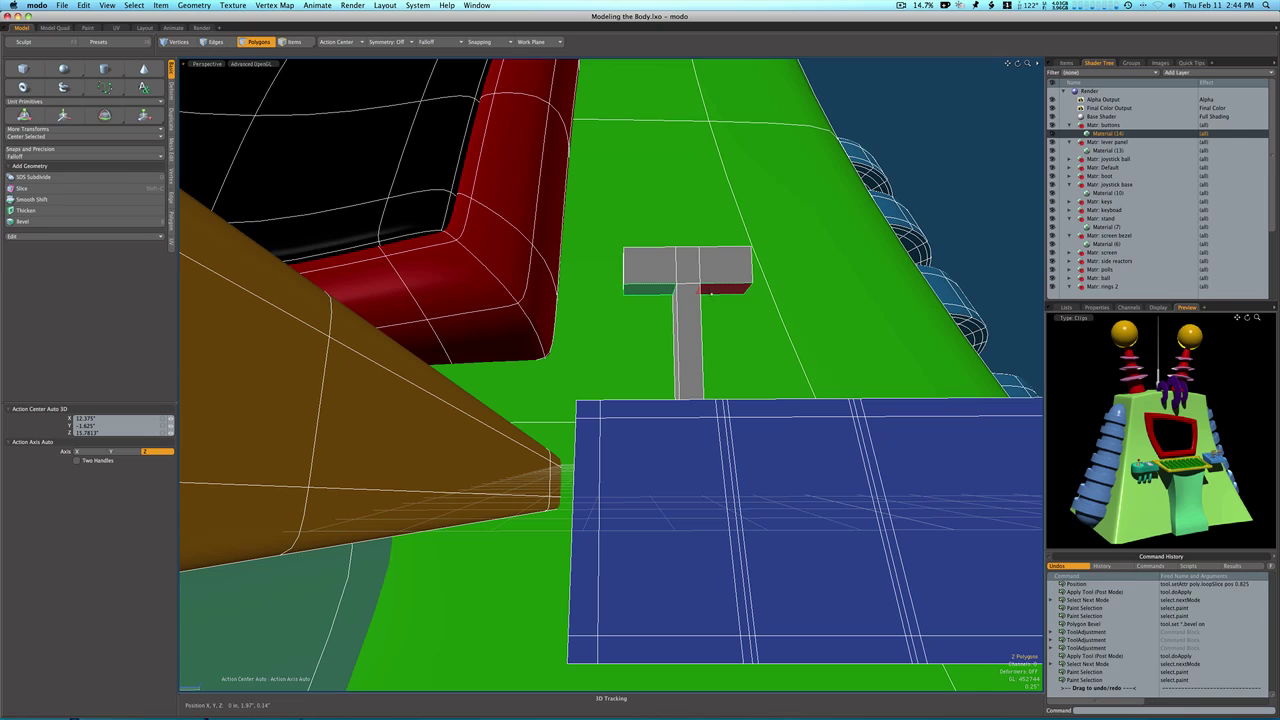
key("w")
left_click_drag(685, 271, 651, 289)
key("space")
Loop slice each crossbar arm once near its outer end, placing the left arm's slice at 75.5%.
left_click(648, 259)
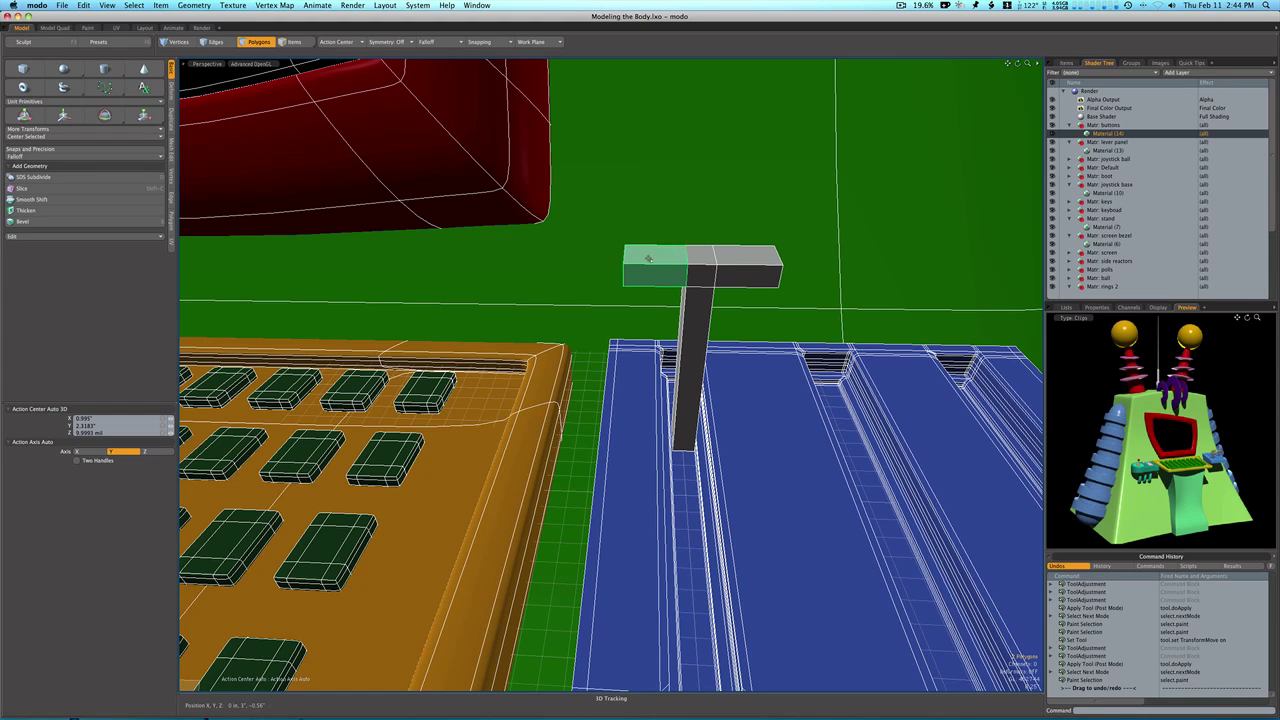
key("alt+c")
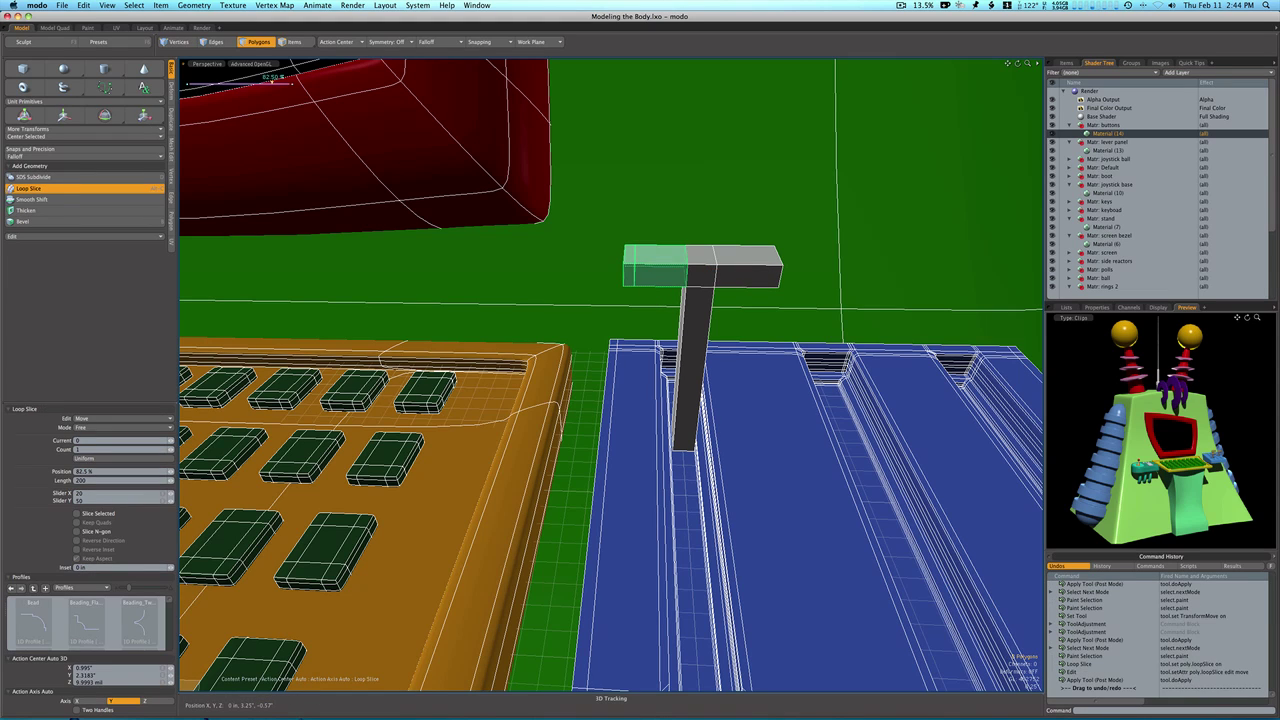
left_click_drag(272, 83, 273, 83)
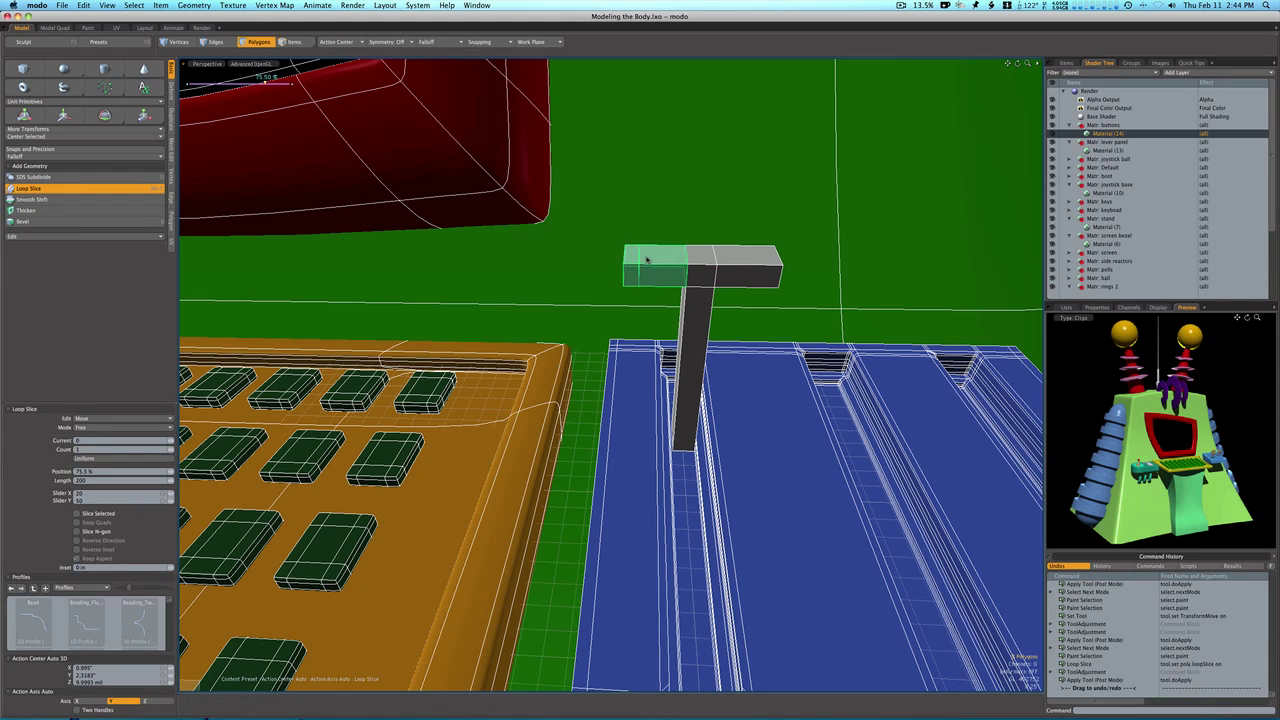
key("space")
left_click(743, 273)
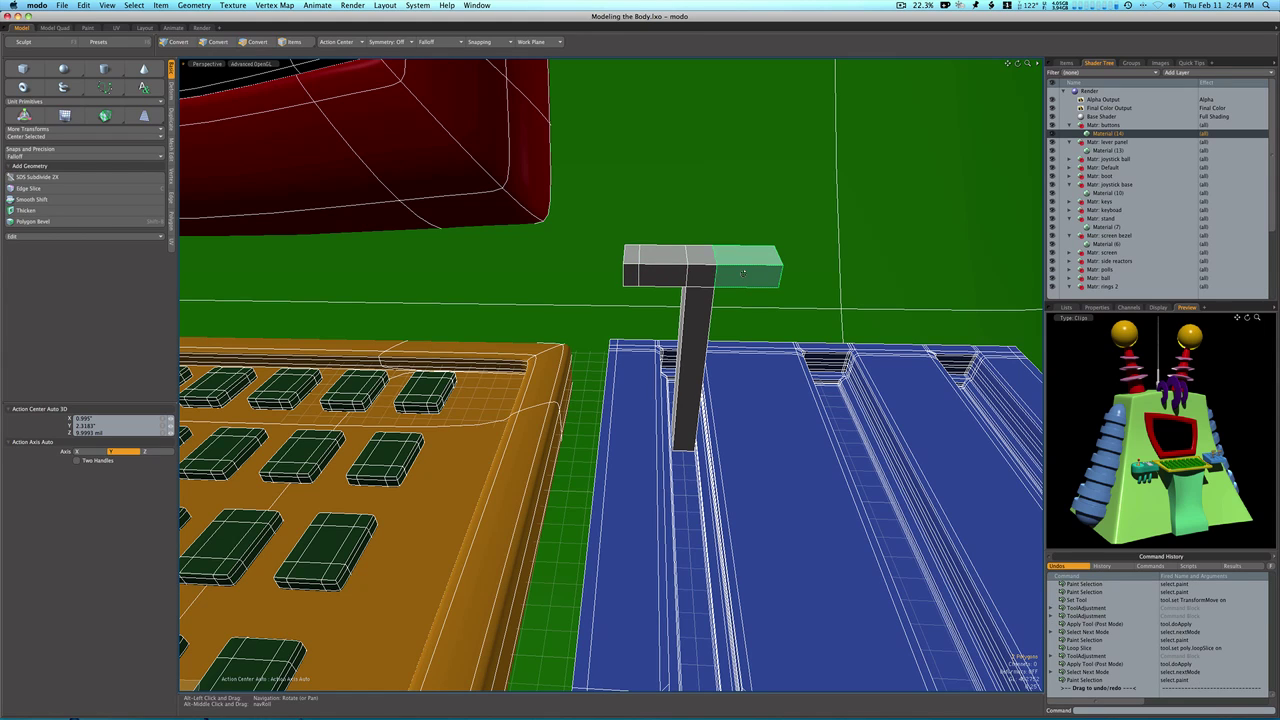
key("alt+c")
key("space")
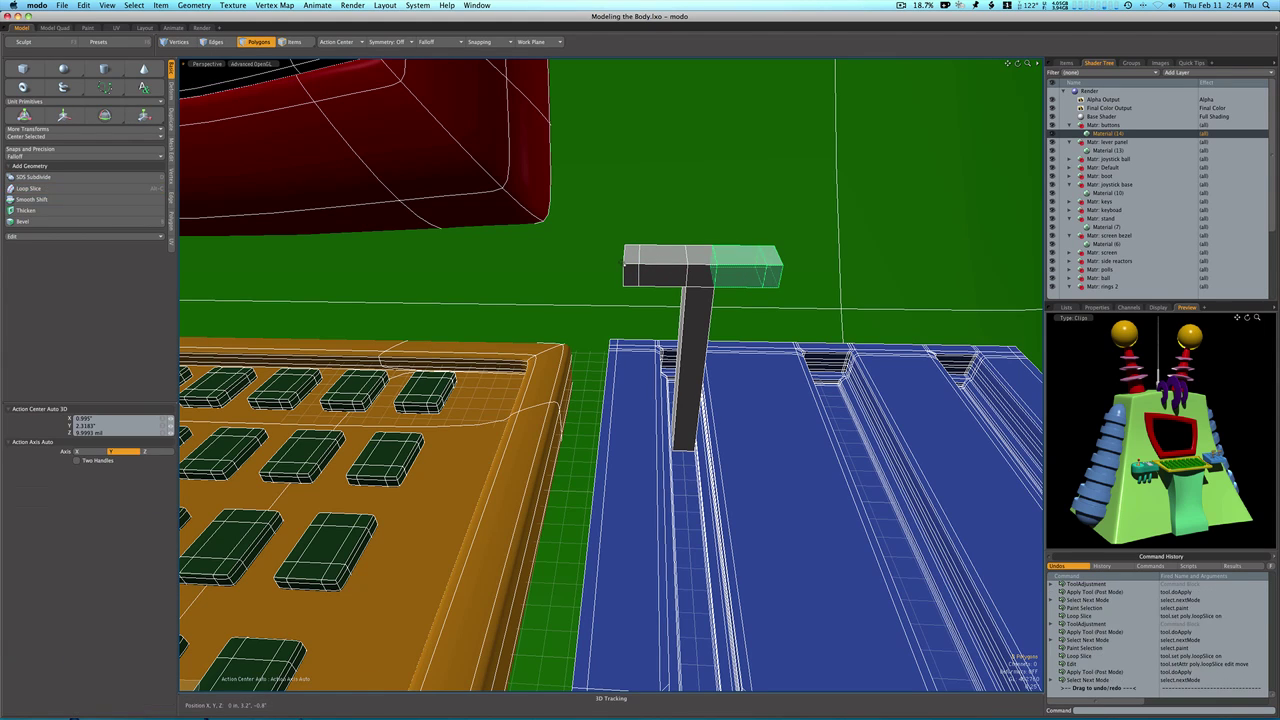
Bevel the two end polygons on the crossbar's upper face upward by 0.59 in to form a pair of prongs.
left_click(760, 258)
left_click(770, 257, "shift")
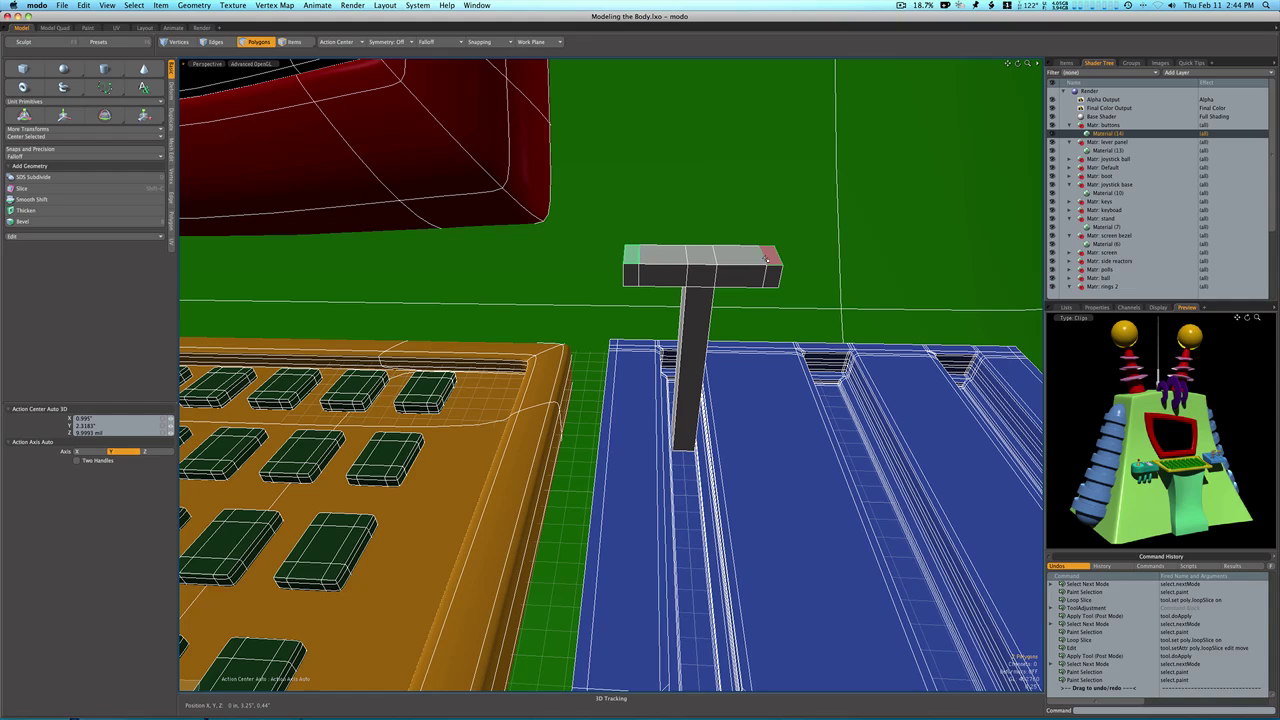
key("b")
left_click(703, 197)
left_click_drag(704, 200, 684, 151)
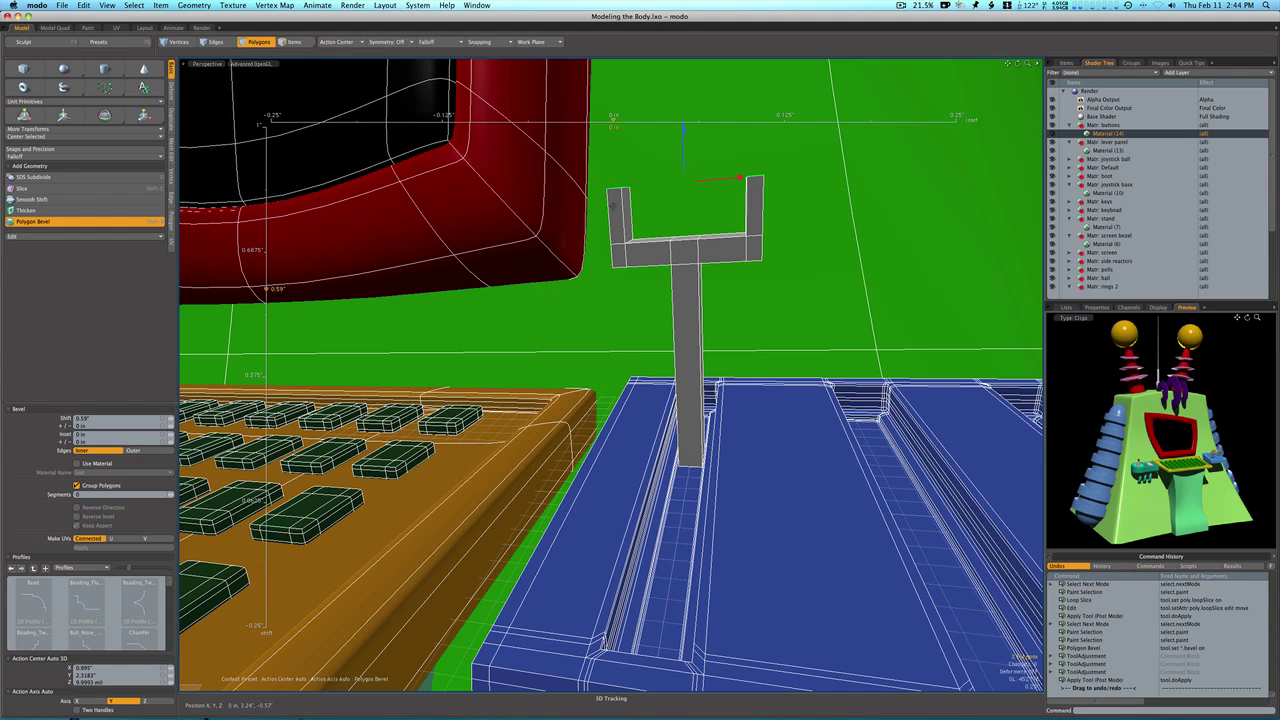
key("space")
Loop slice each prong once near its upper end, with the left slice at 75% and the right slice at 29%.
left_click(624, 208)
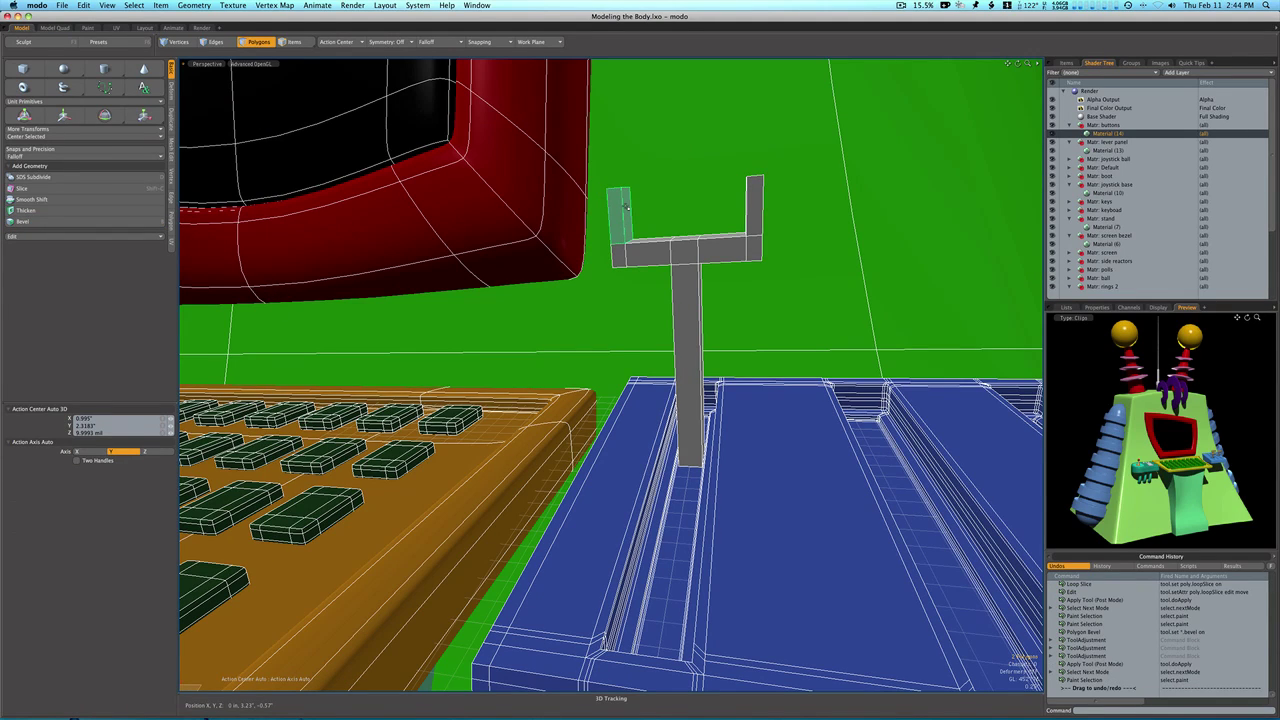
key("alt+c")
left_click(625, 204)
key("space")
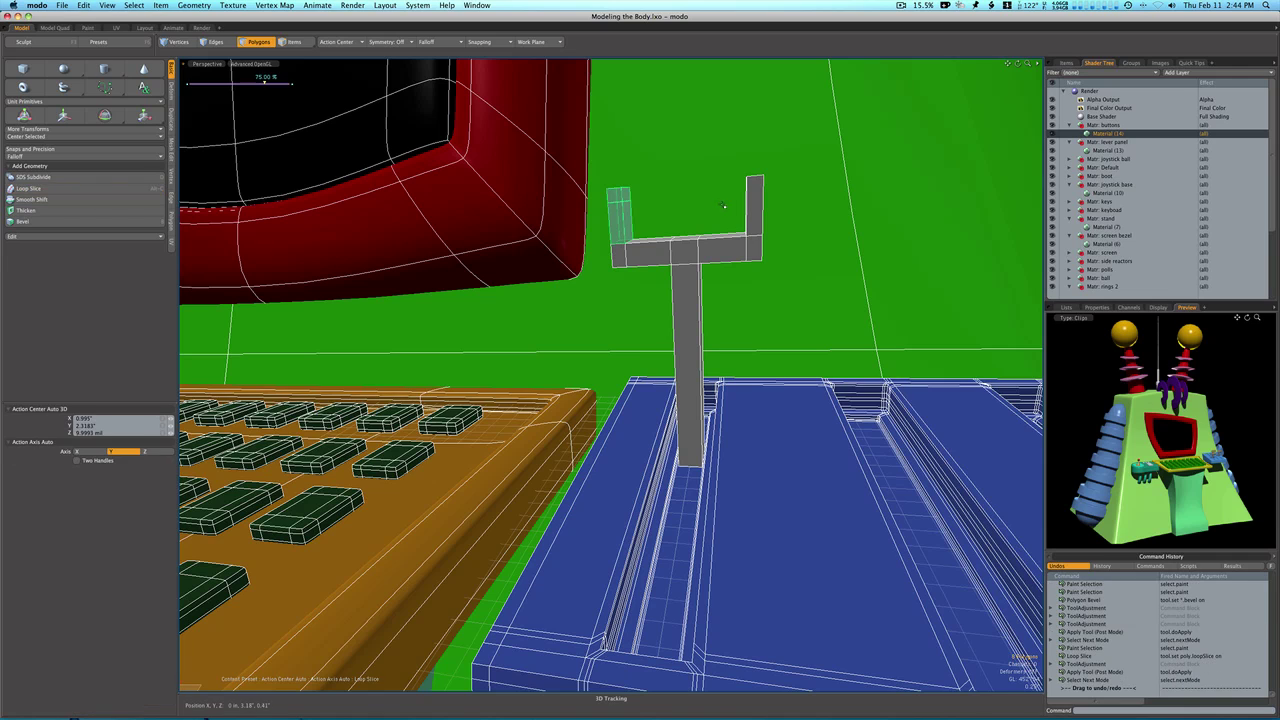
left_click(750, 205)
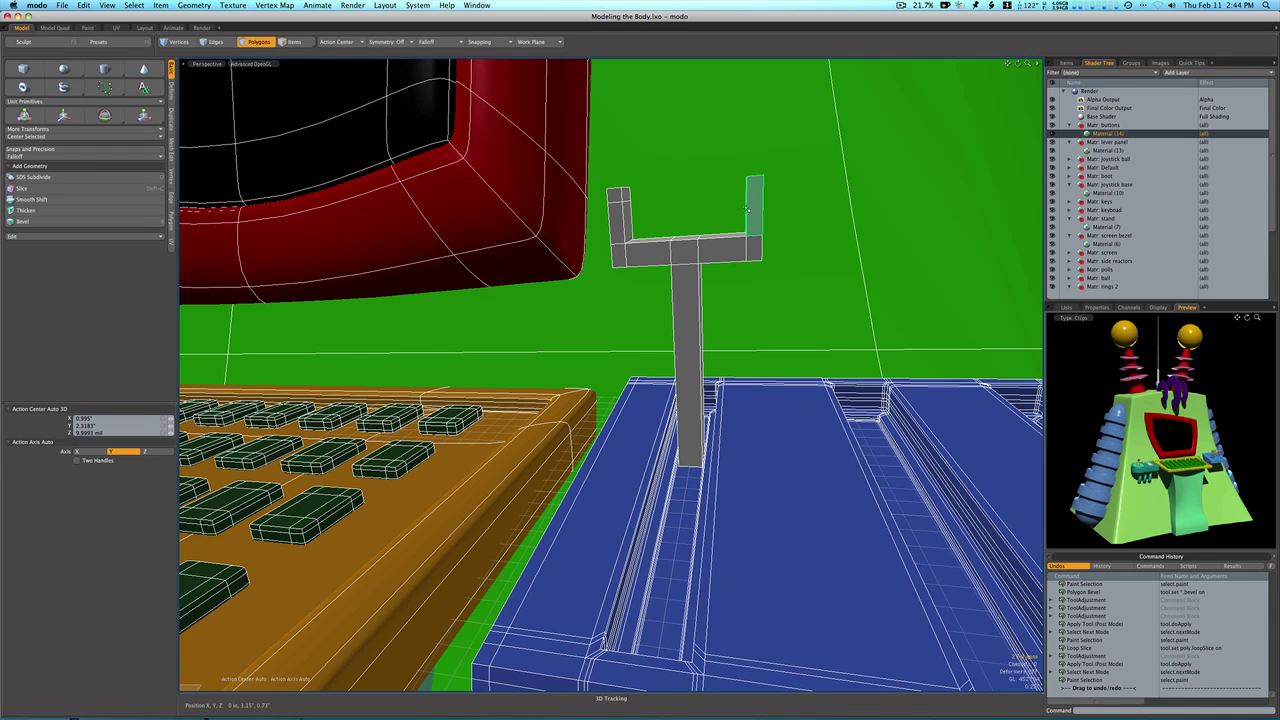
key("alt+c")
left_click(752, 207)
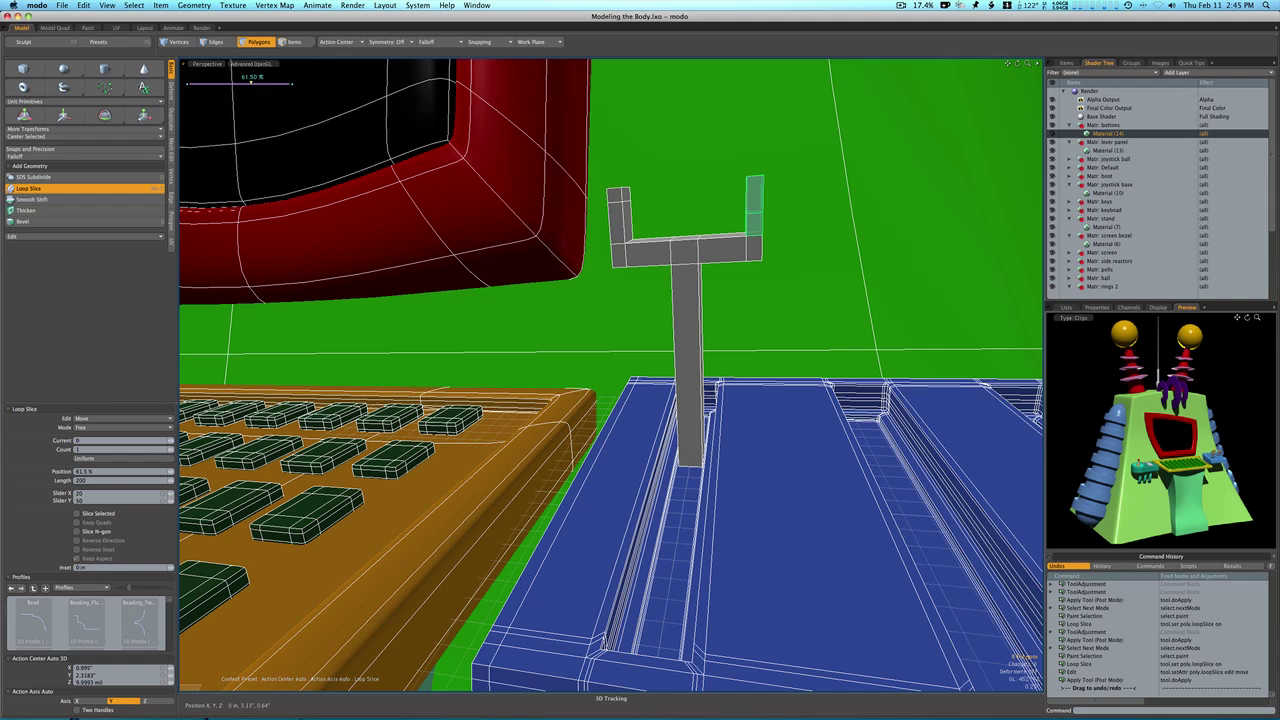
left_click_drag(251, 80, 218, 82)
left_click_drag(742, 206, 731, 236, "alt")
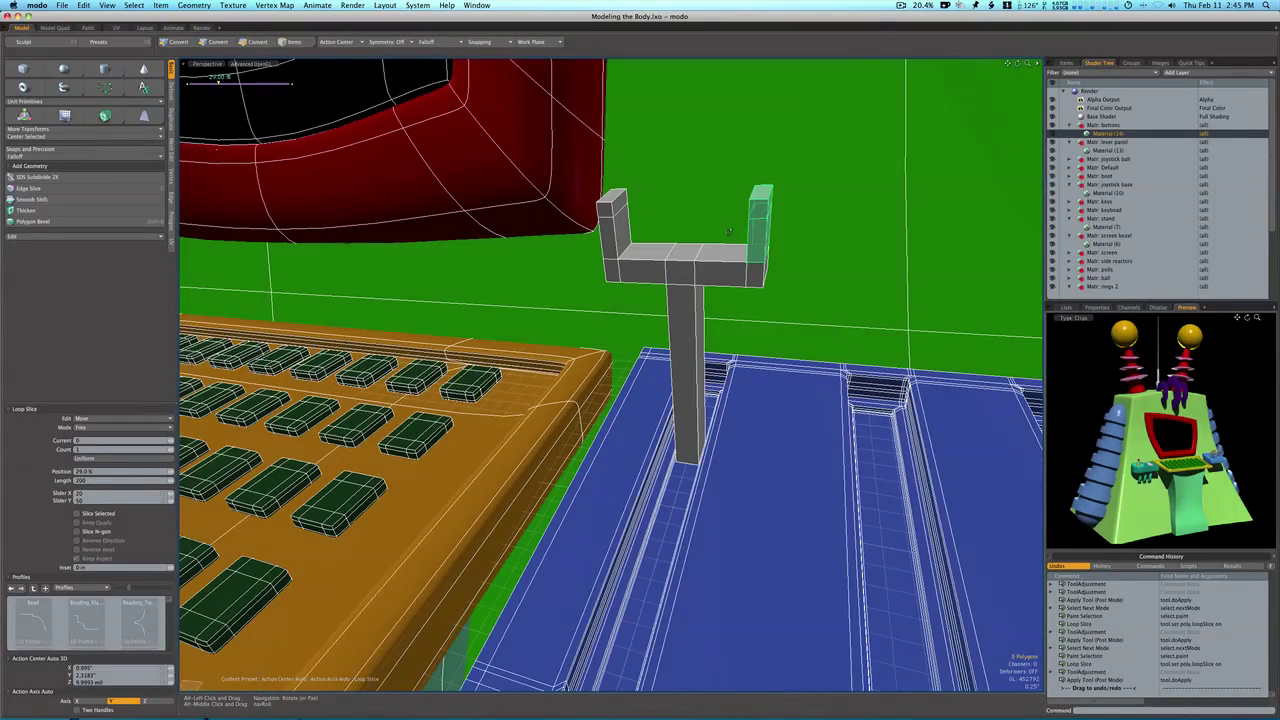
key("space")
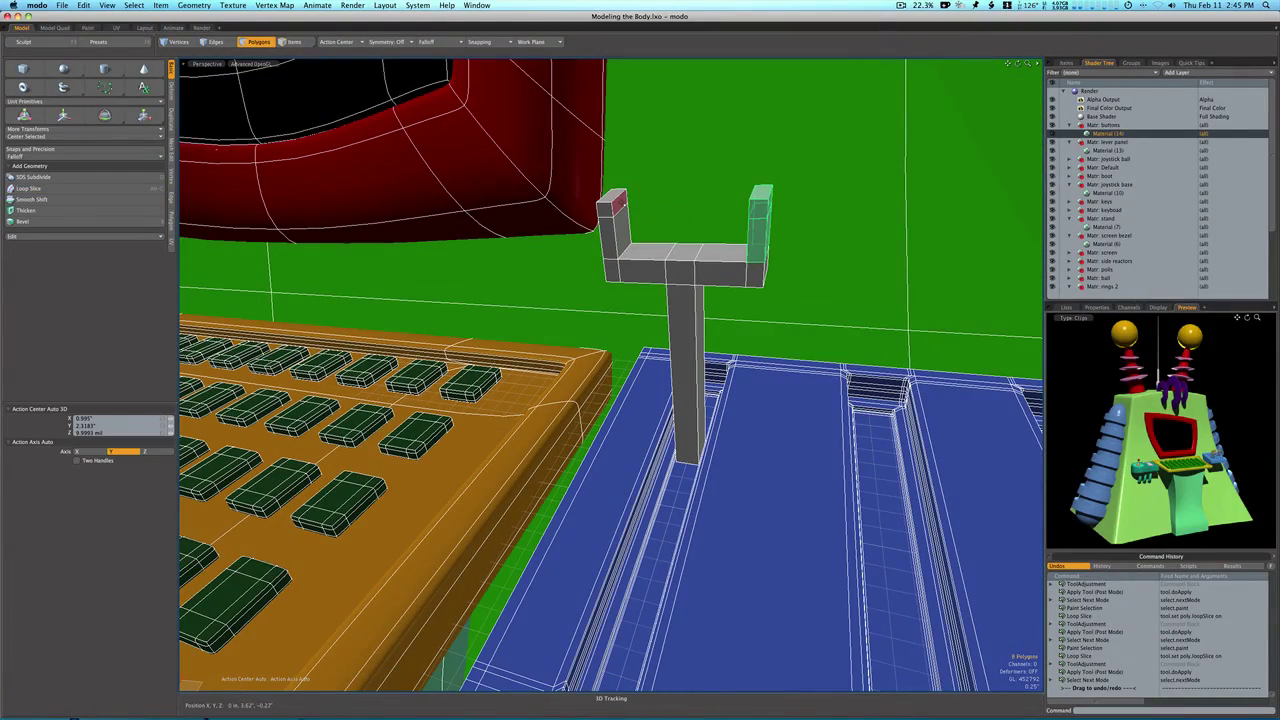
Bridge the facing inner polygons at the upper ends of the two prongs with 10 segments to close the handle.
left_click(622, 205)
left_click_drag(640, 208, 718, 206, "alt")
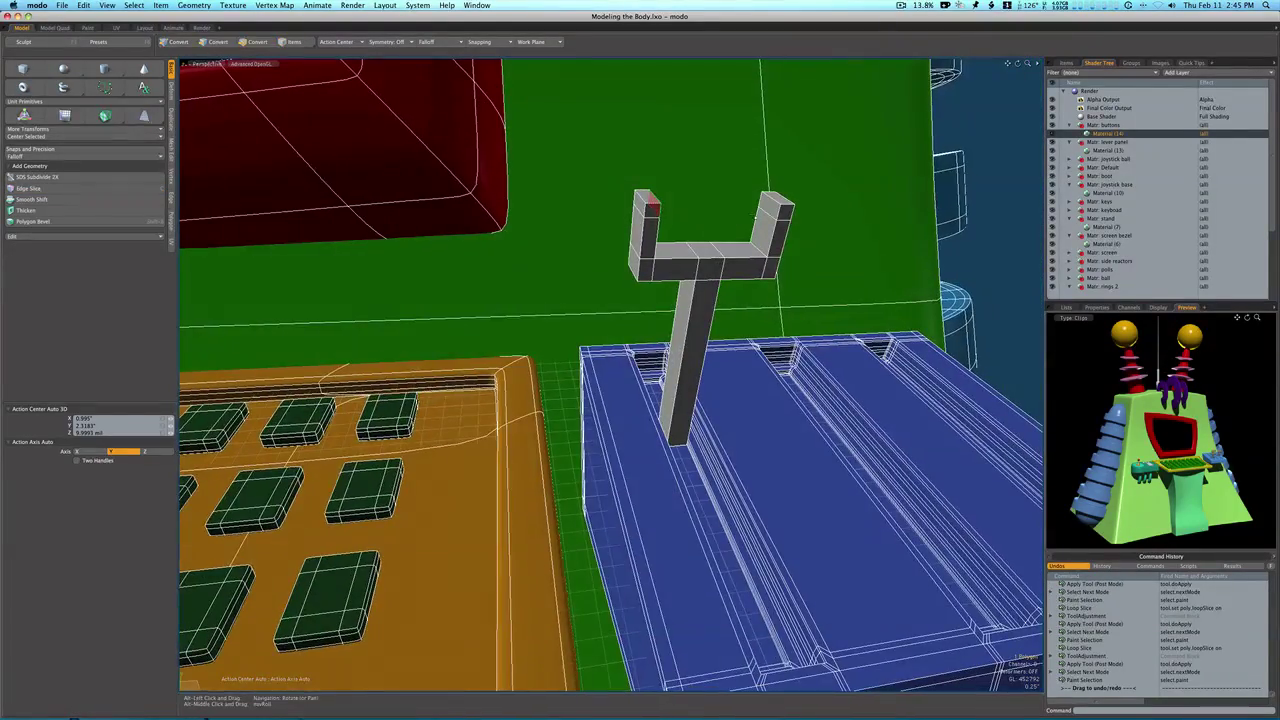
left_click(772, 206, "shift")
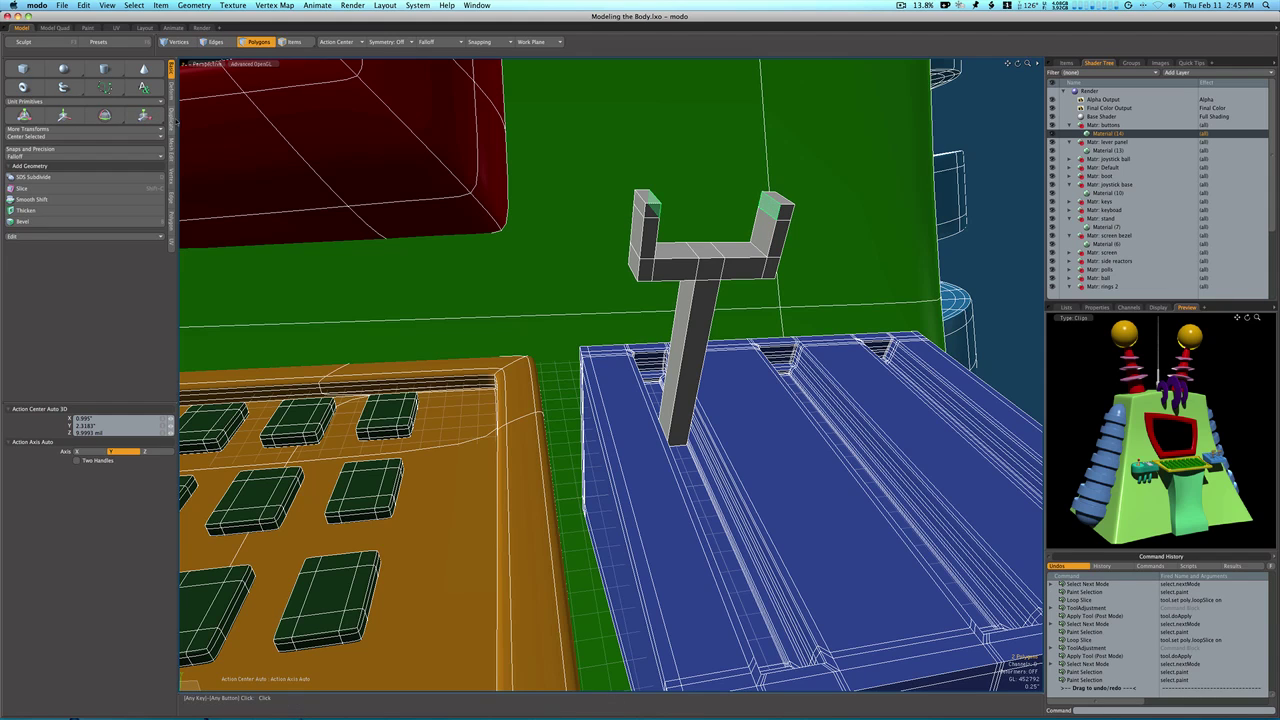
left_click(172, 120)
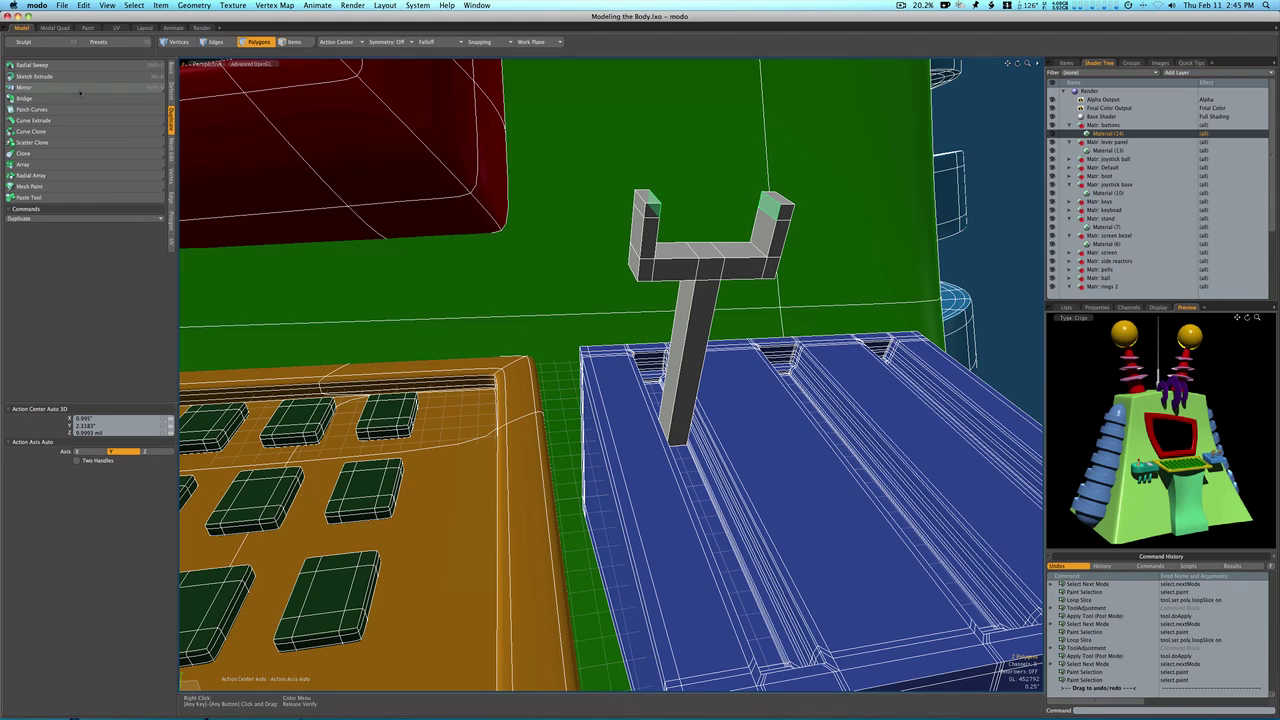
left_click(30, 98)
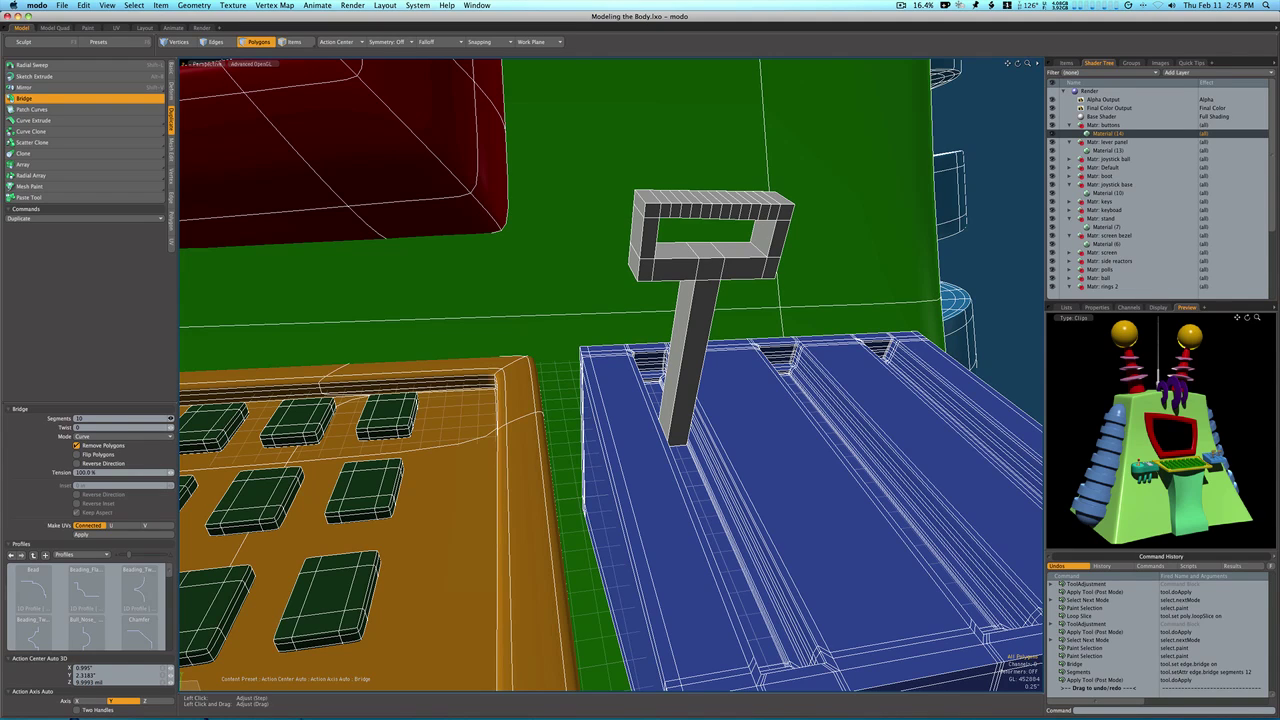
mouse_move(170, 419)
left_mouse_down()
mouse_move(150, 419)
mouse_move(170, 419)
left_mouse_up()
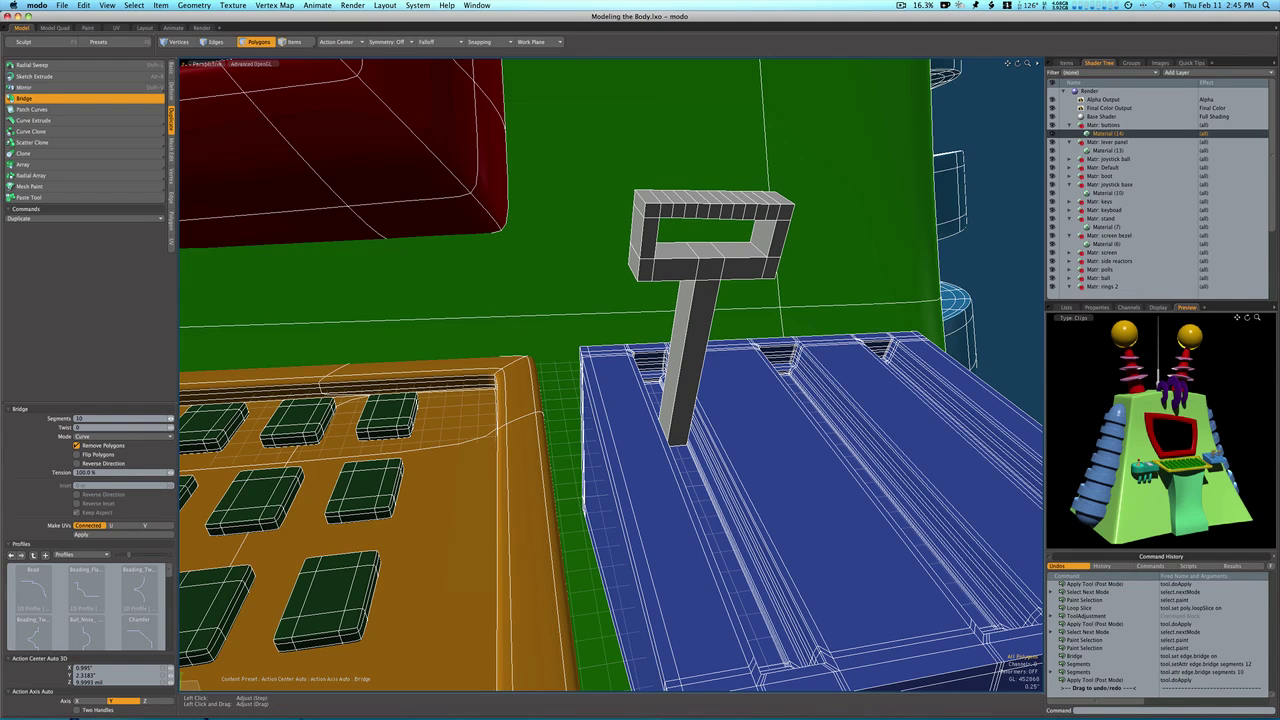
Reduce the bridge across the top of the handle to 8 segments and finish the bridge.
left_click(170, 421)
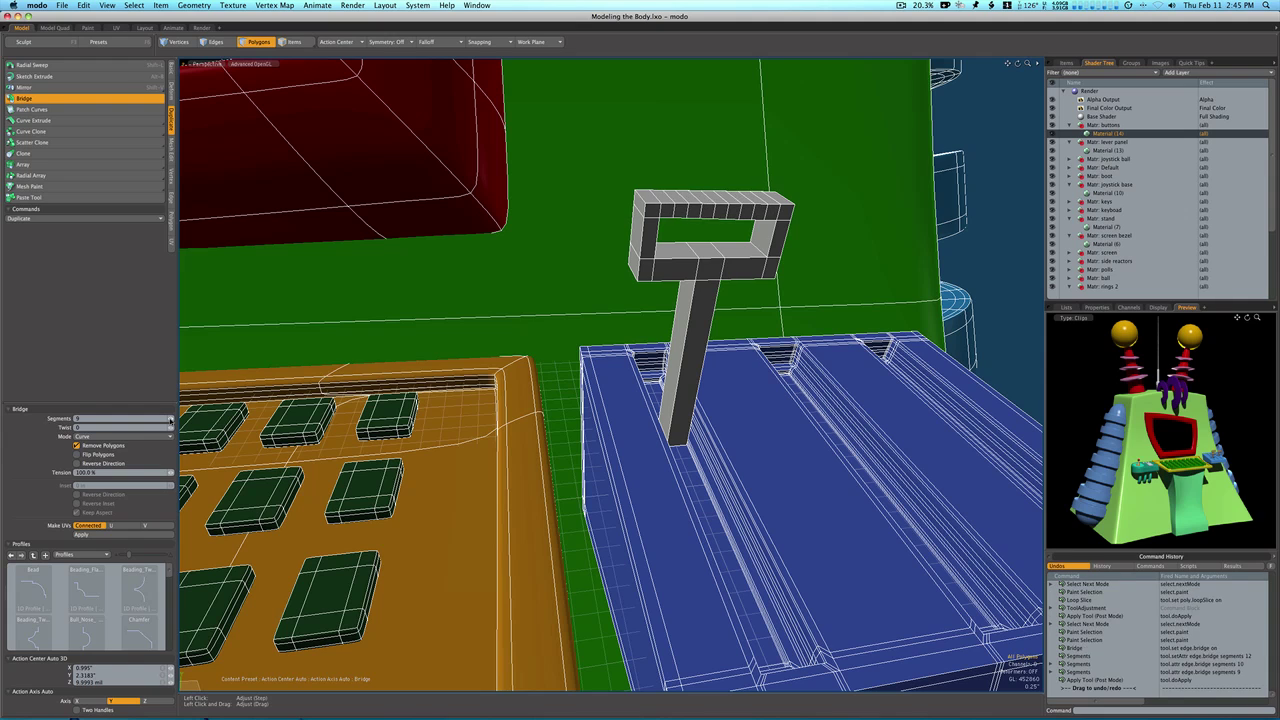
left_click(170, 421)
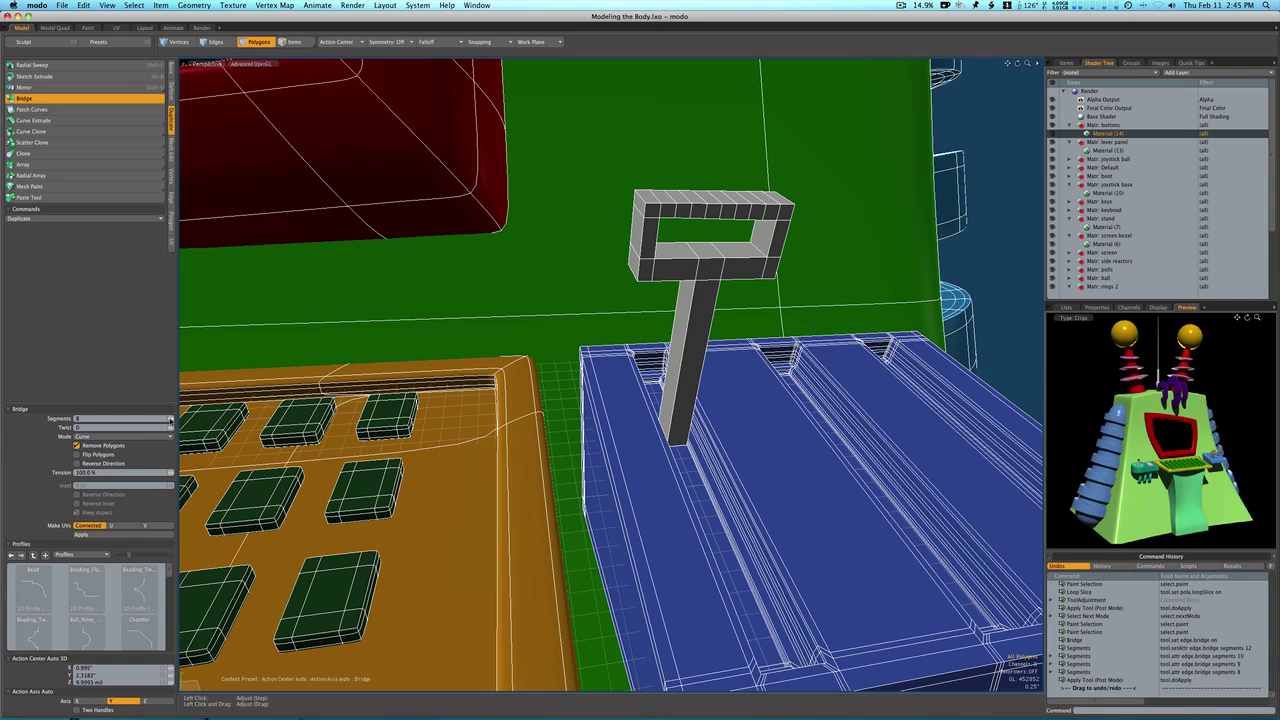
left_click(170, 421)
left_click(170, 421)
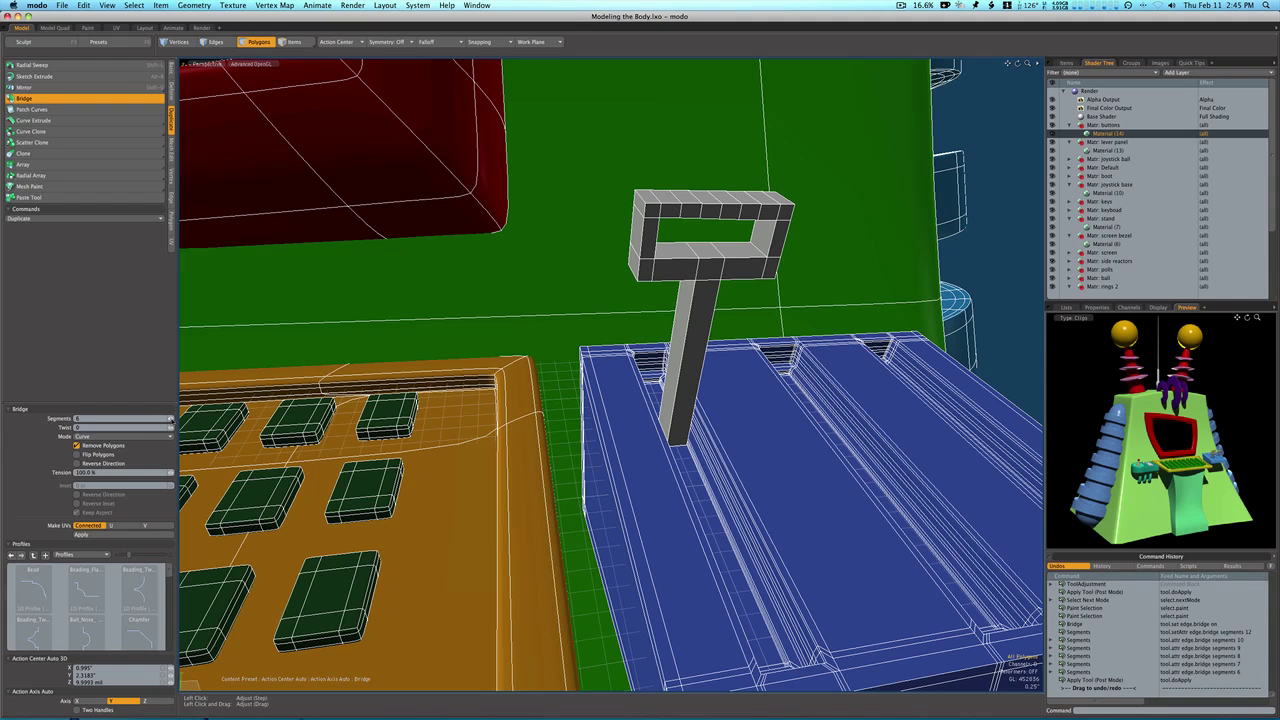
left_click(170, 419)
left_click(170, 419)
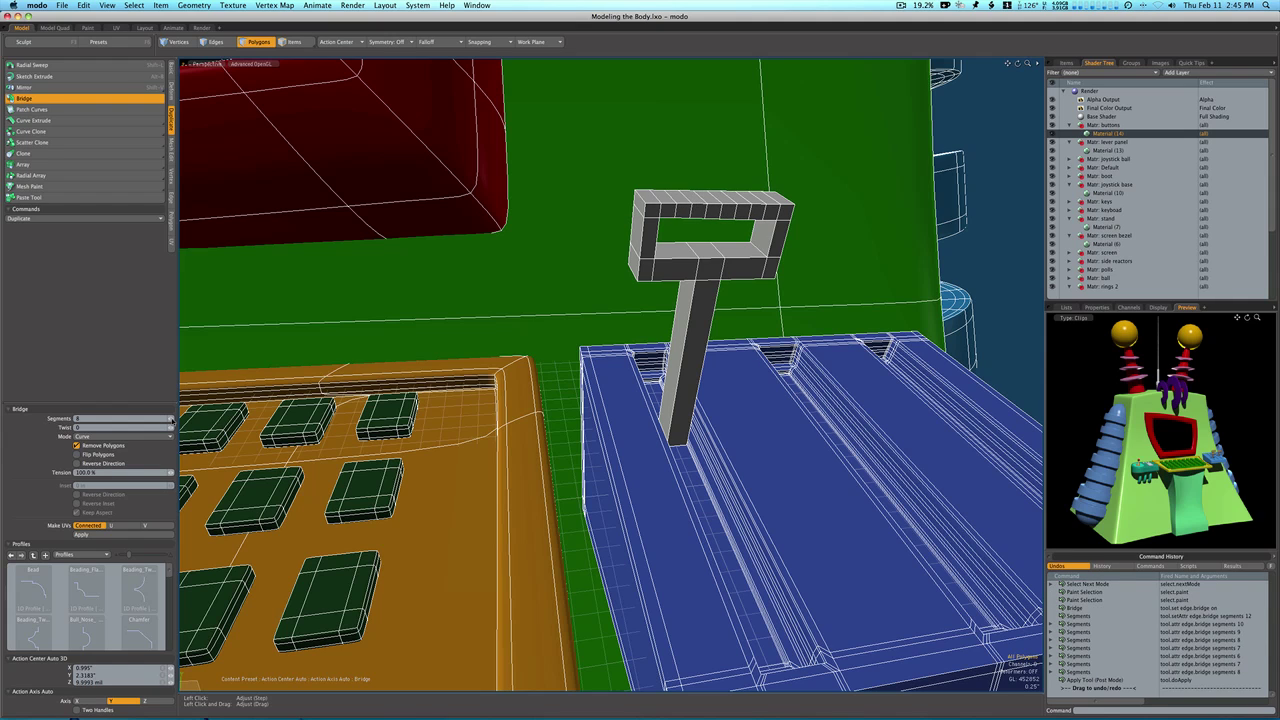
key("space")
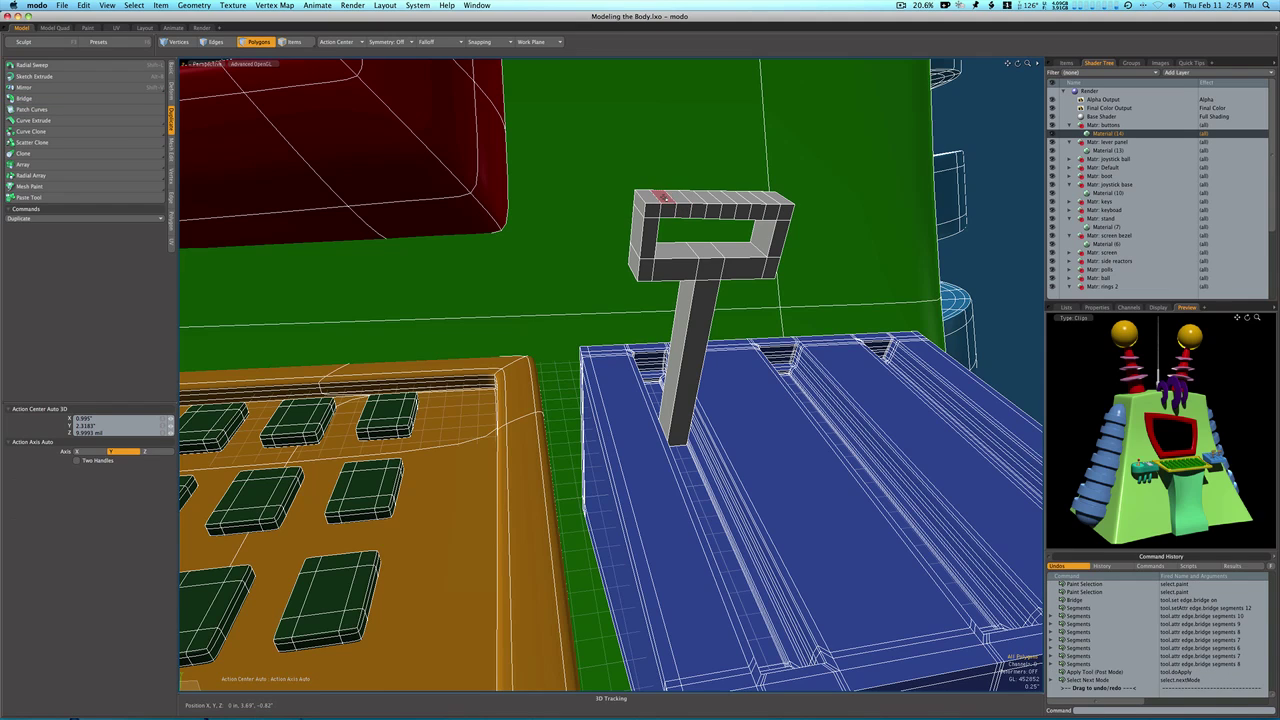
Bevel the bridged polygons on all sides of the handle's top bar outward as one group to thicken the grip.
left_click_drag(697, 197, 765, 197)
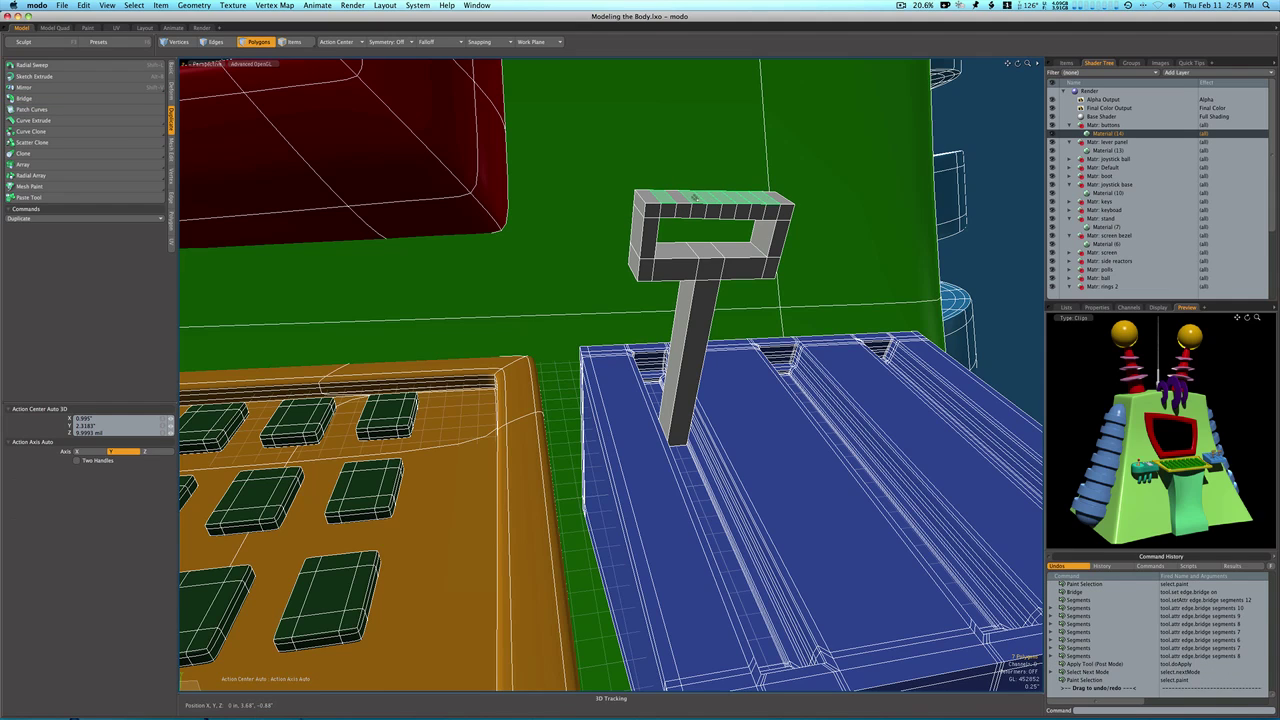
mouse_move(688, 210)
left_mouse_down()
mouse_move(744, 210)
mouse_move(775, 260)
mouse_move(868, 296)
mouse_move(910, 292)
left_mouse_up()
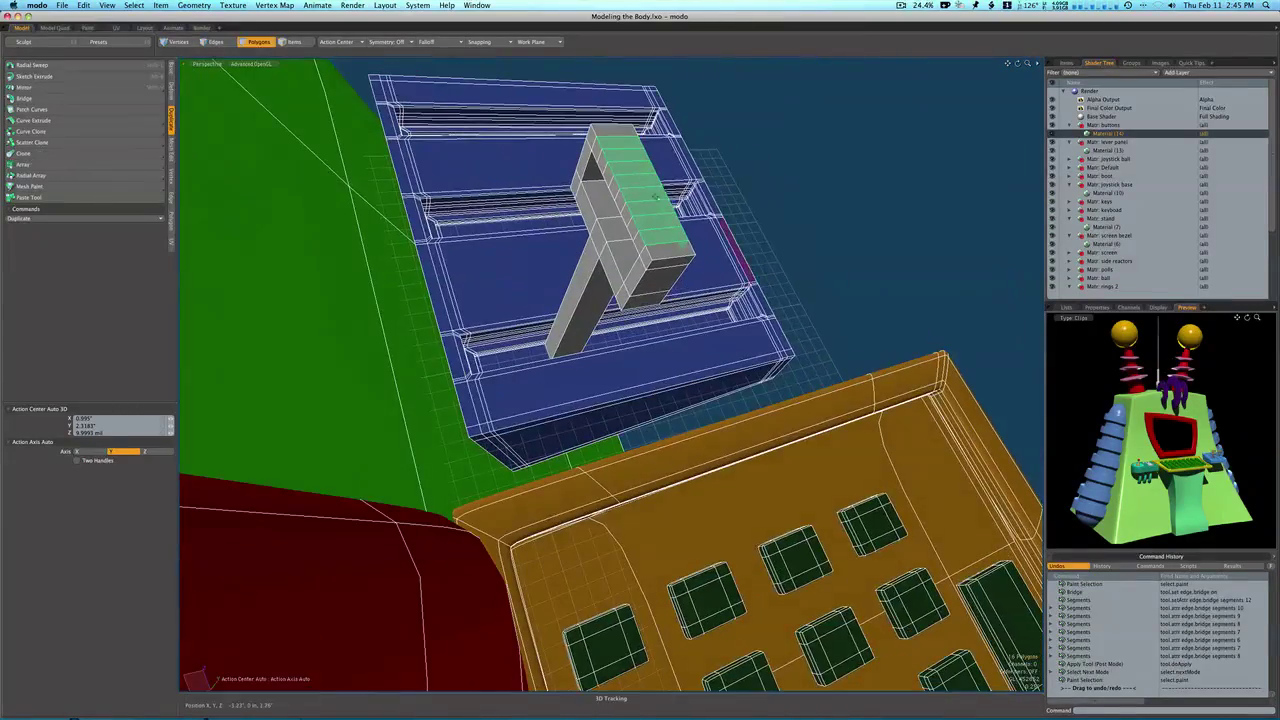
left_click_drag(601, 160, 613, 186)
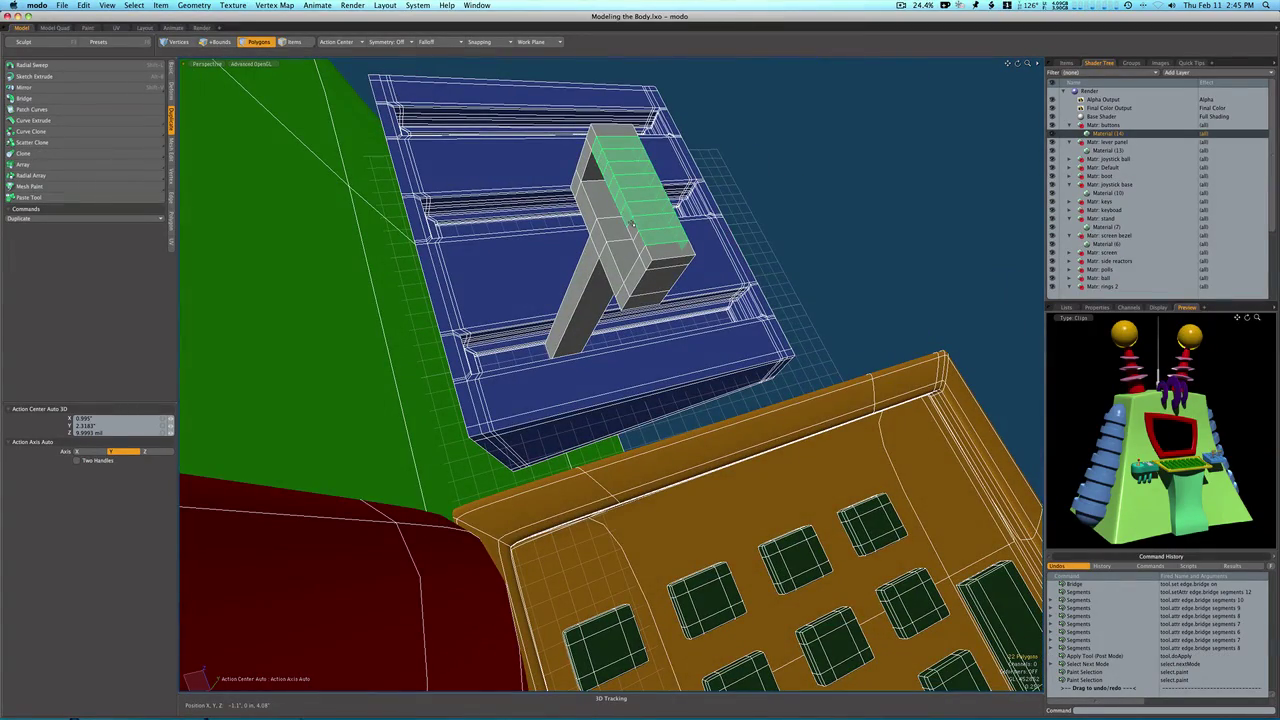
mouse_move(640, 232)
left_mouse_down("alt")
mouse_move(648, 202)
mouse_move(683, 212)
left_mouse_up("alt")
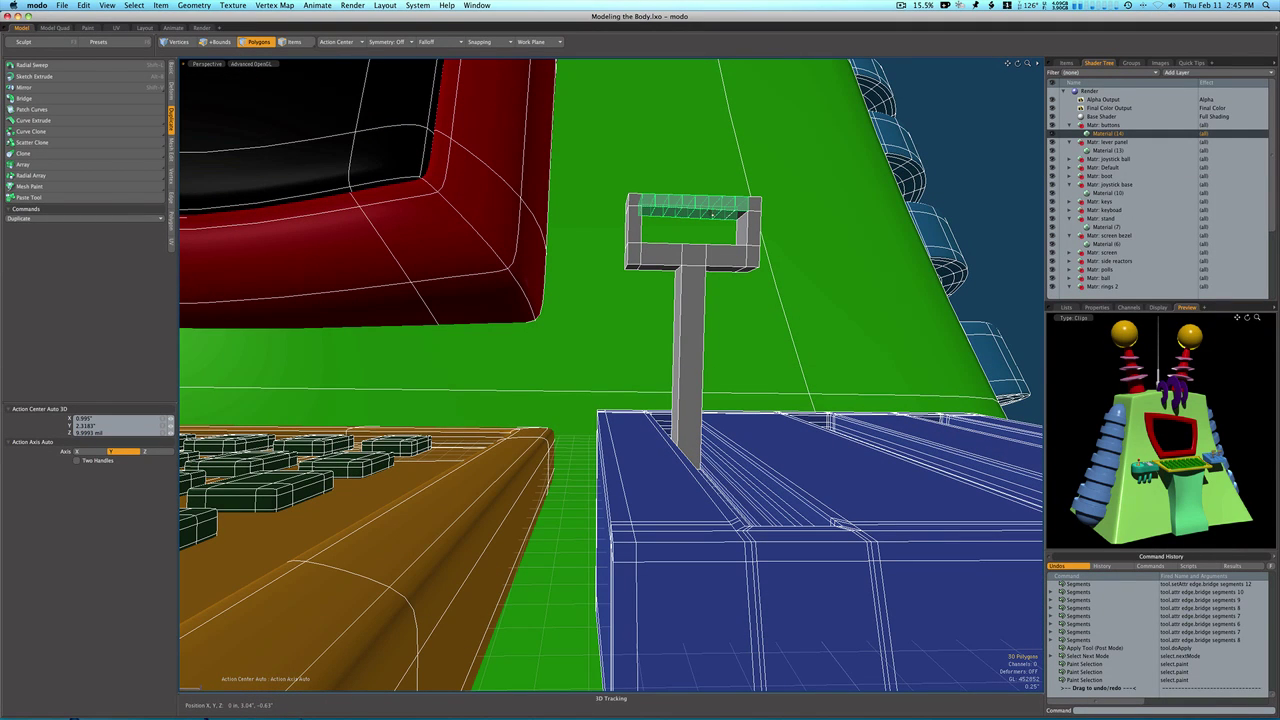
key("b")
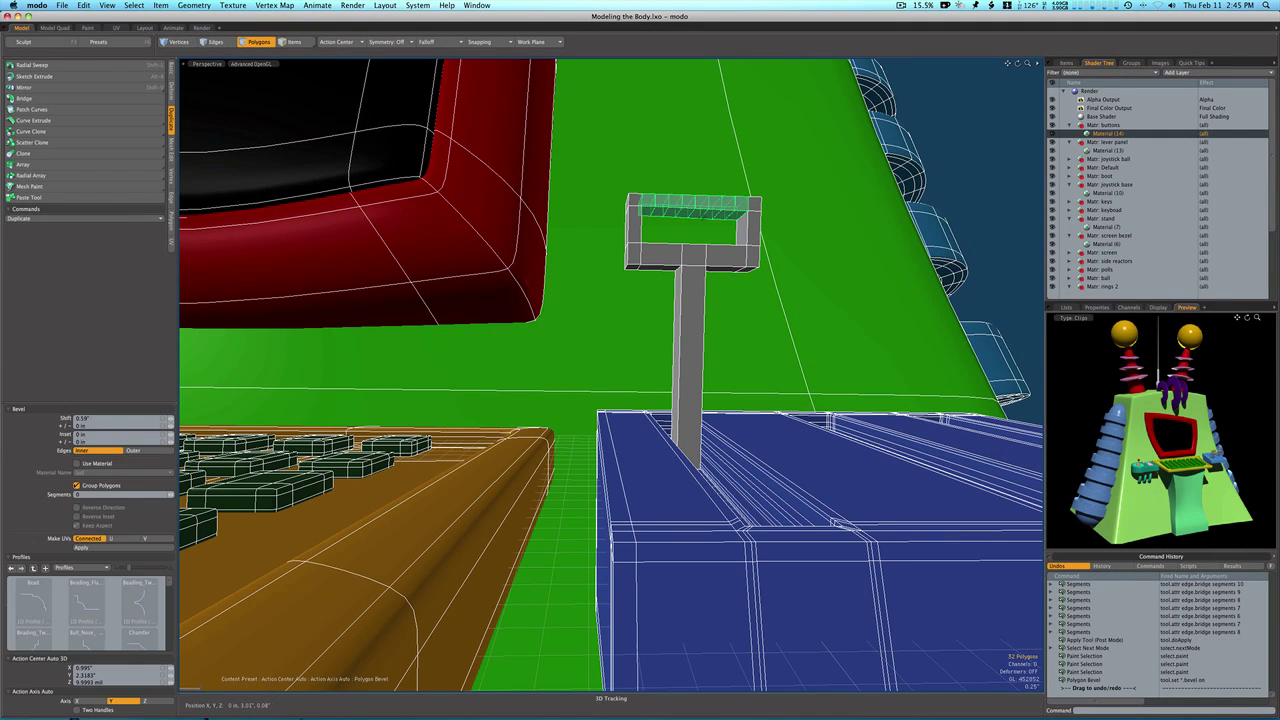
left_click(702, 150)
left_click_drag(702, 150, 712, 181, "alt")
left_click(699, 193)
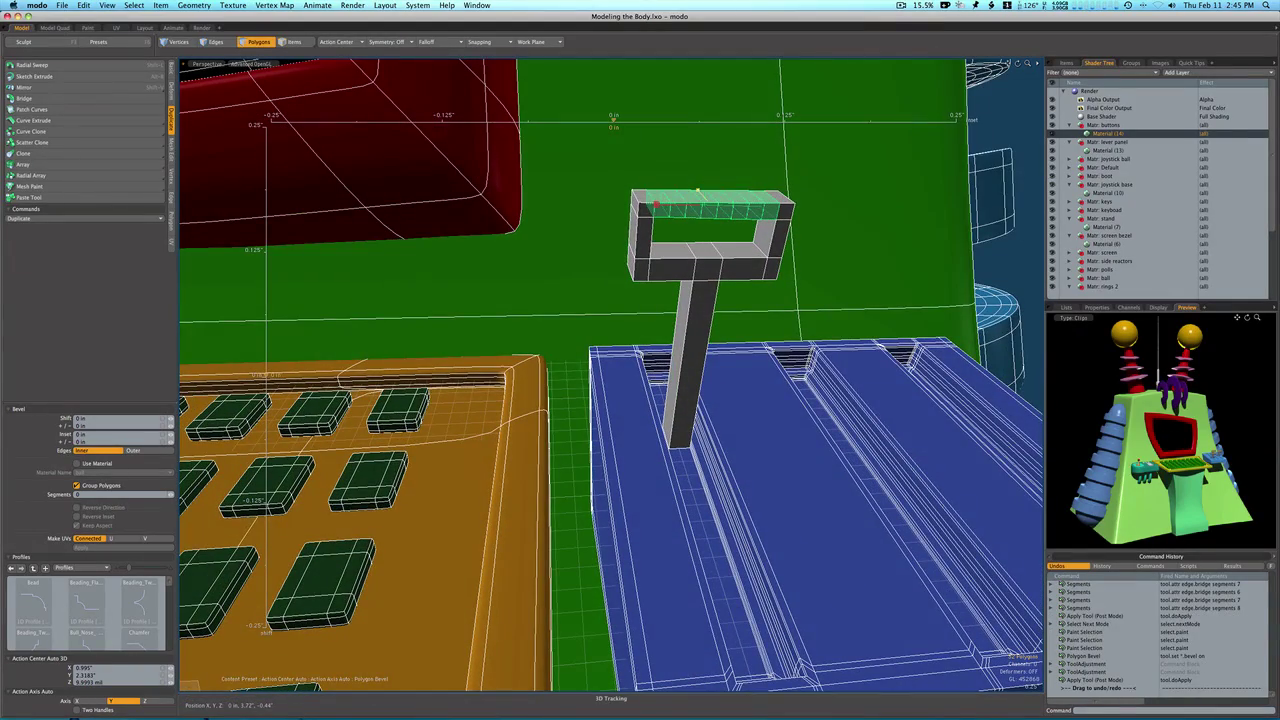
left_click_drag(699, 193, 803, 240, "alt")
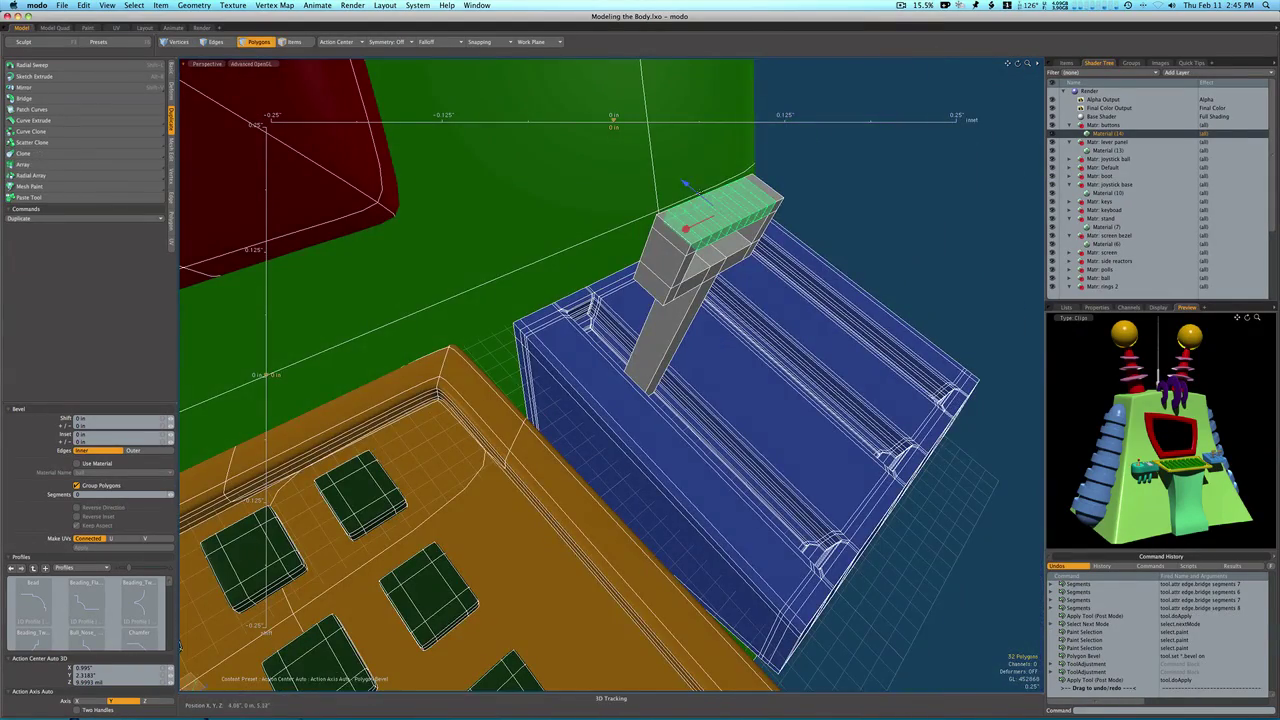
left_click_drag(685, 185, 757, 265)
key("space")
Preview the whole connected lever as a subdivision surface and return it to plain polygons.
double_click(757, 265)
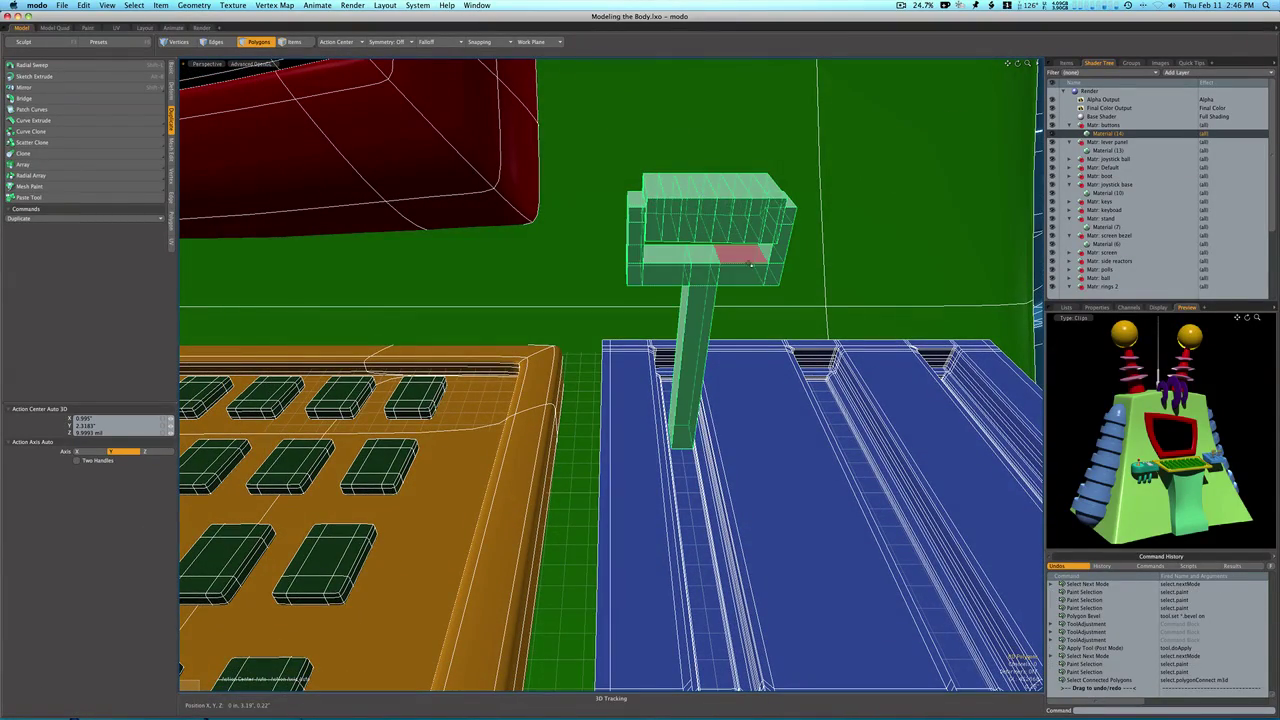
key("Tab")
key("Tab")
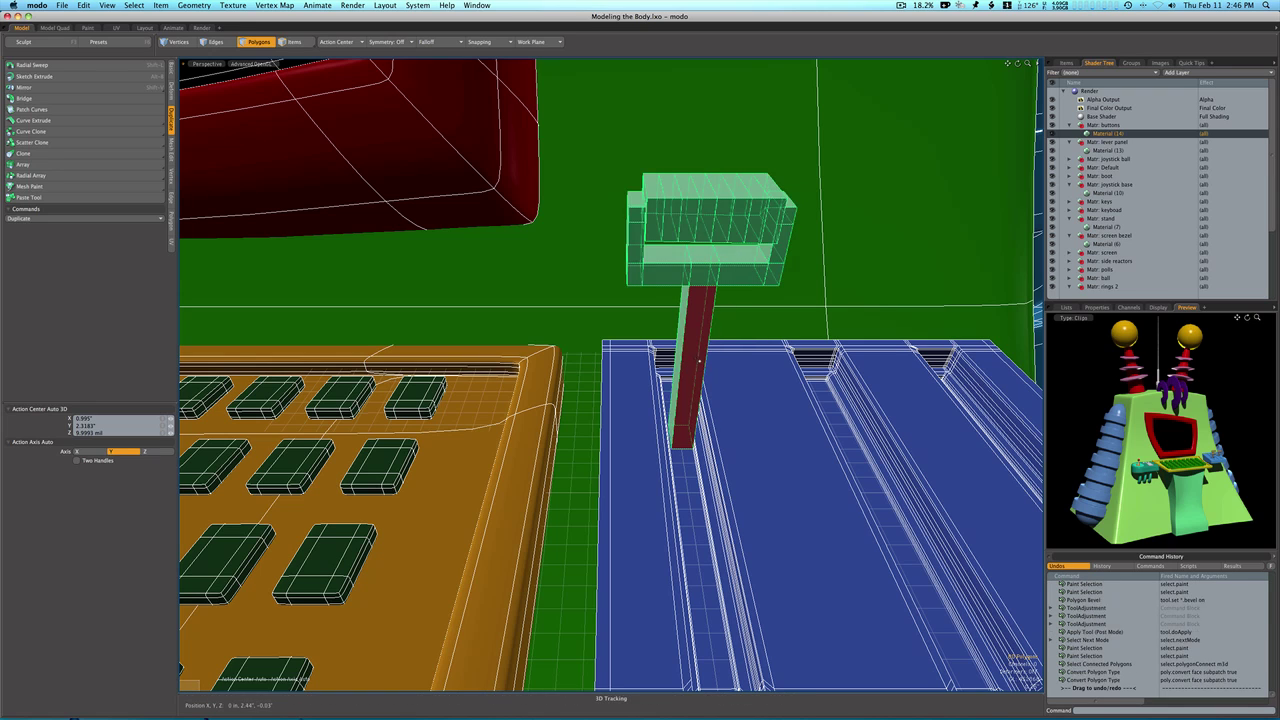
Loop slice the lever's stem once near each end, placing the second slice at 98.5%.
left_click(684, 392)
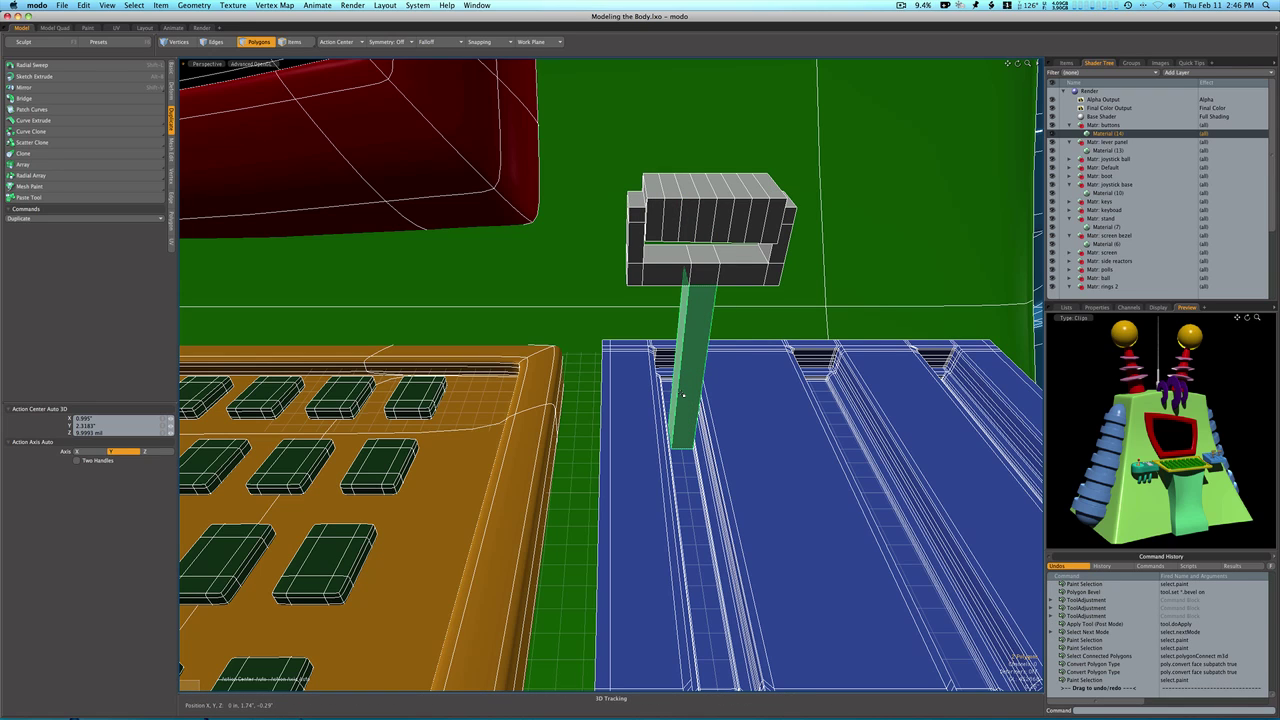
key("alt+c")
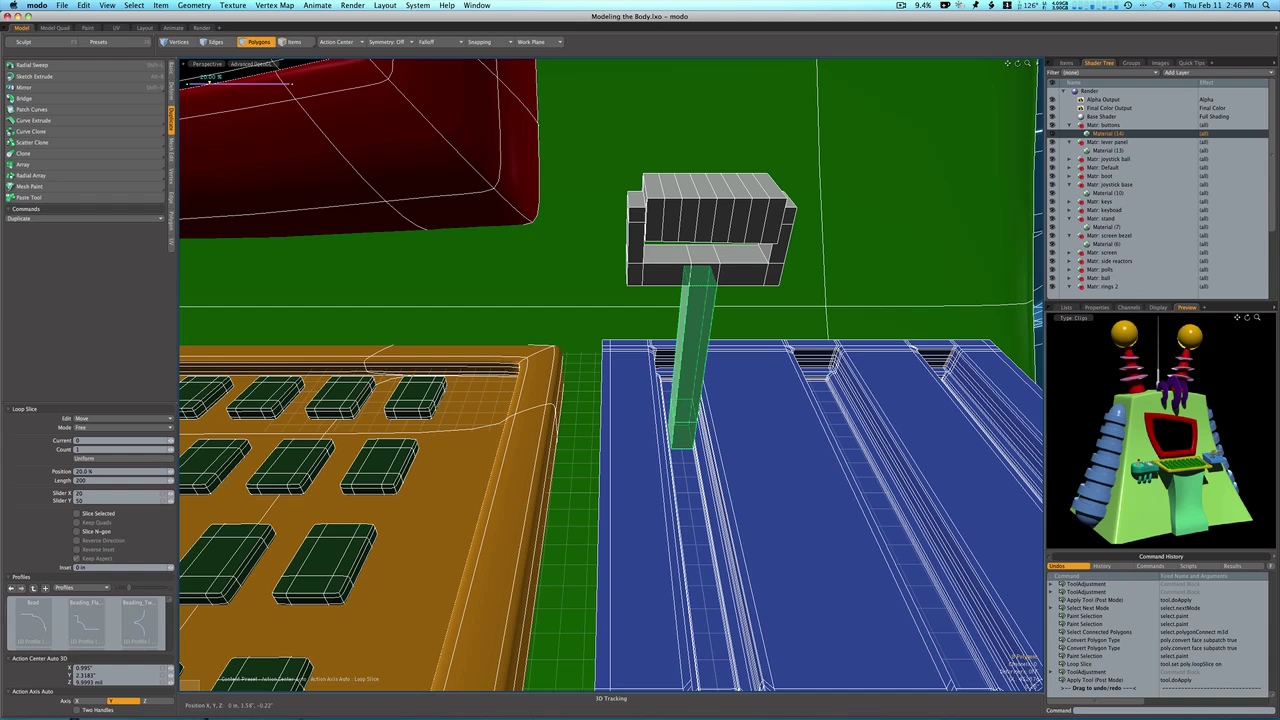
left_click_drag(686, 418, 682, 442)
key("space")
mouse_move(676, 395)
left_mouse_down()
mouse_move(682, 425)
mouse_move(702, 286)
mouse_move(731, 287)
left_mouse_up()
key("alt+c")
key("space")
Loop slice the crossbar's left arm near both ends, at 91% and at 10%.
left_click(665, 255)
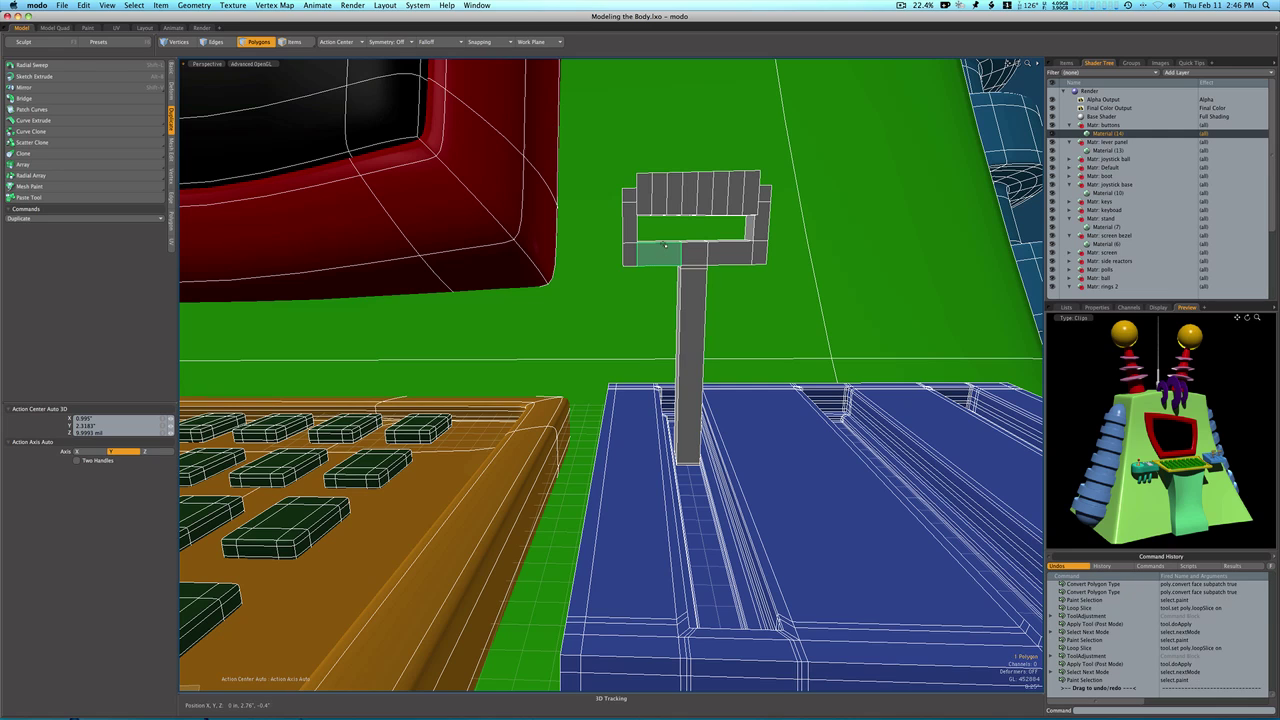
key("alt+c")
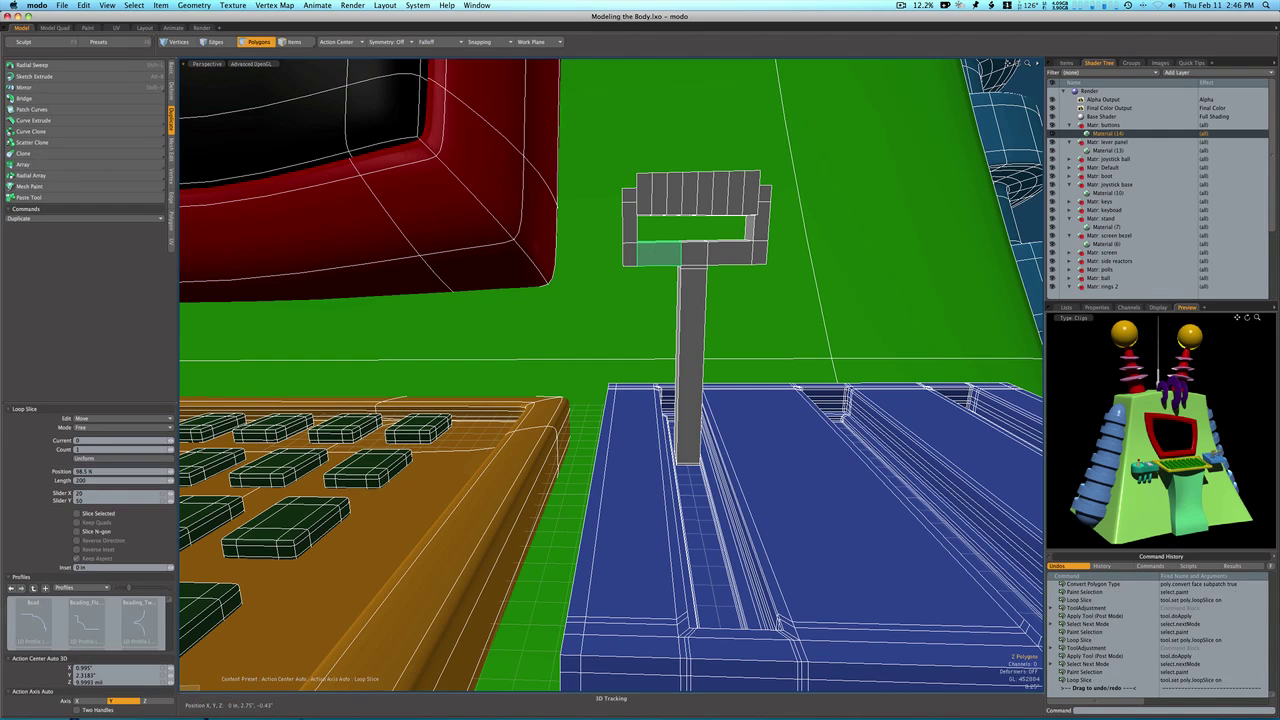
left_click(665, 246)
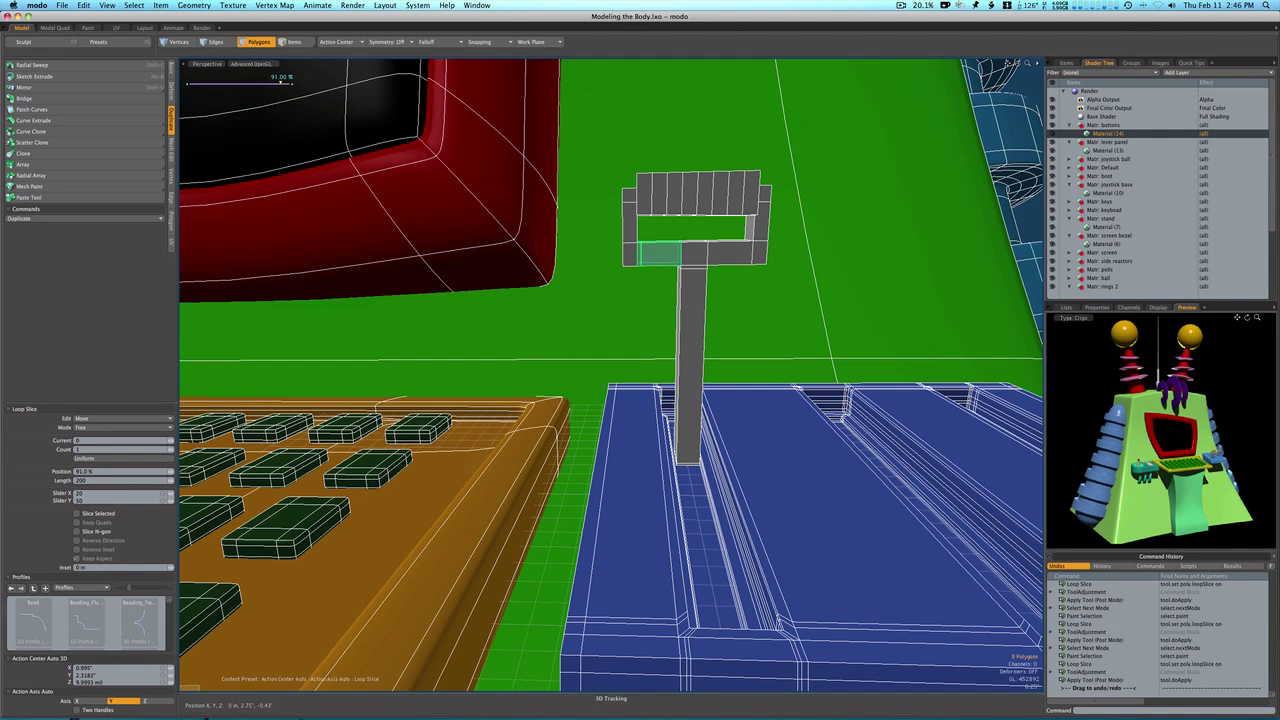
key("space")
left_click(666, 246)
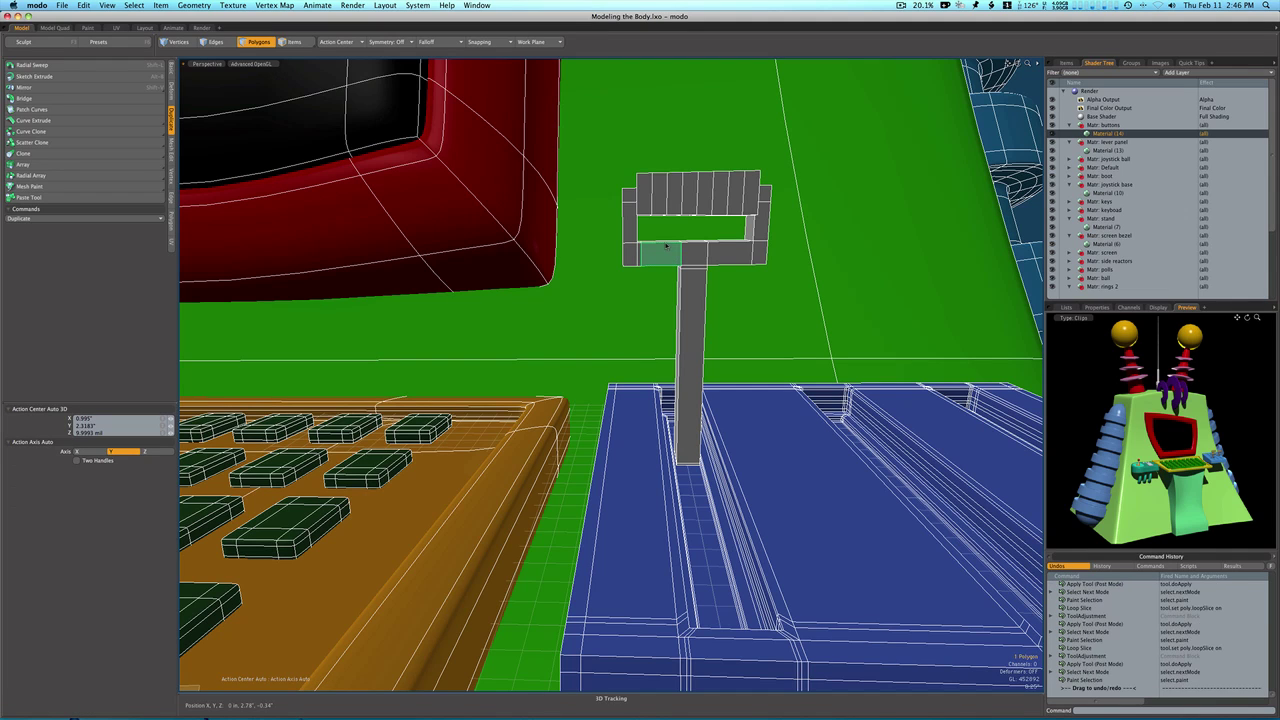
key("alt+c")
left_click(660, 243)
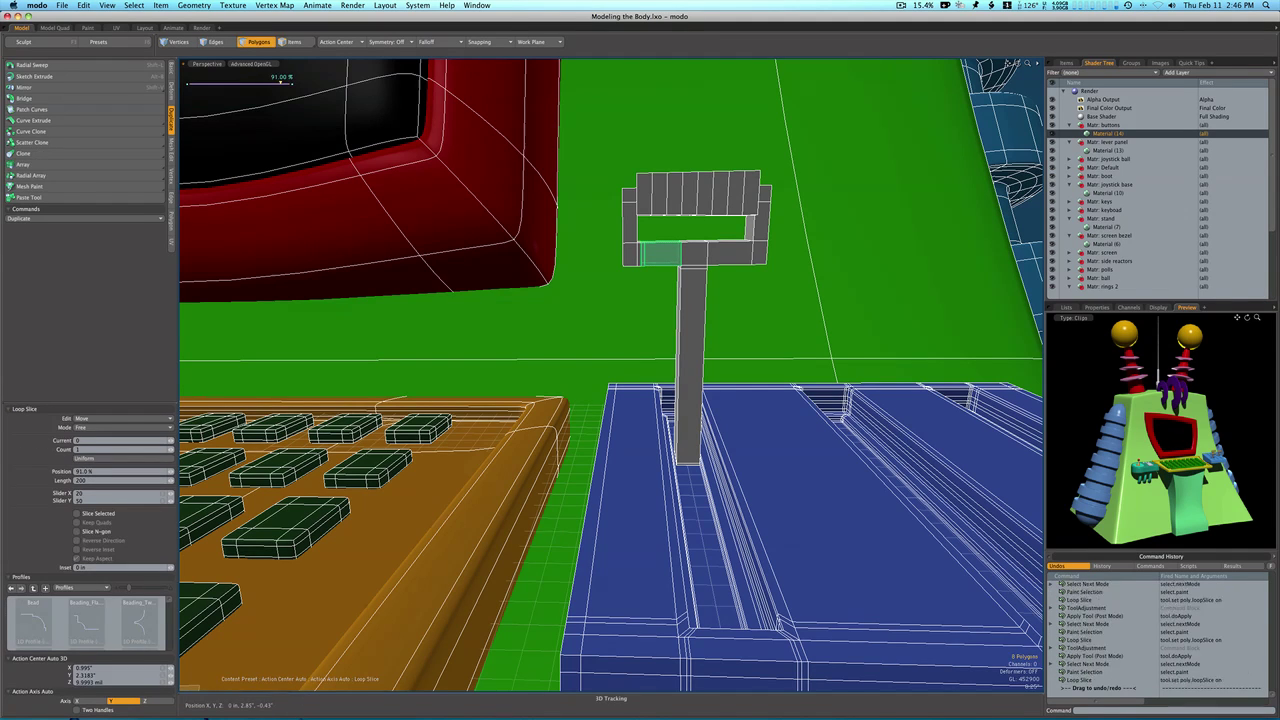
left_click_drag(263, 83, 199, 83)
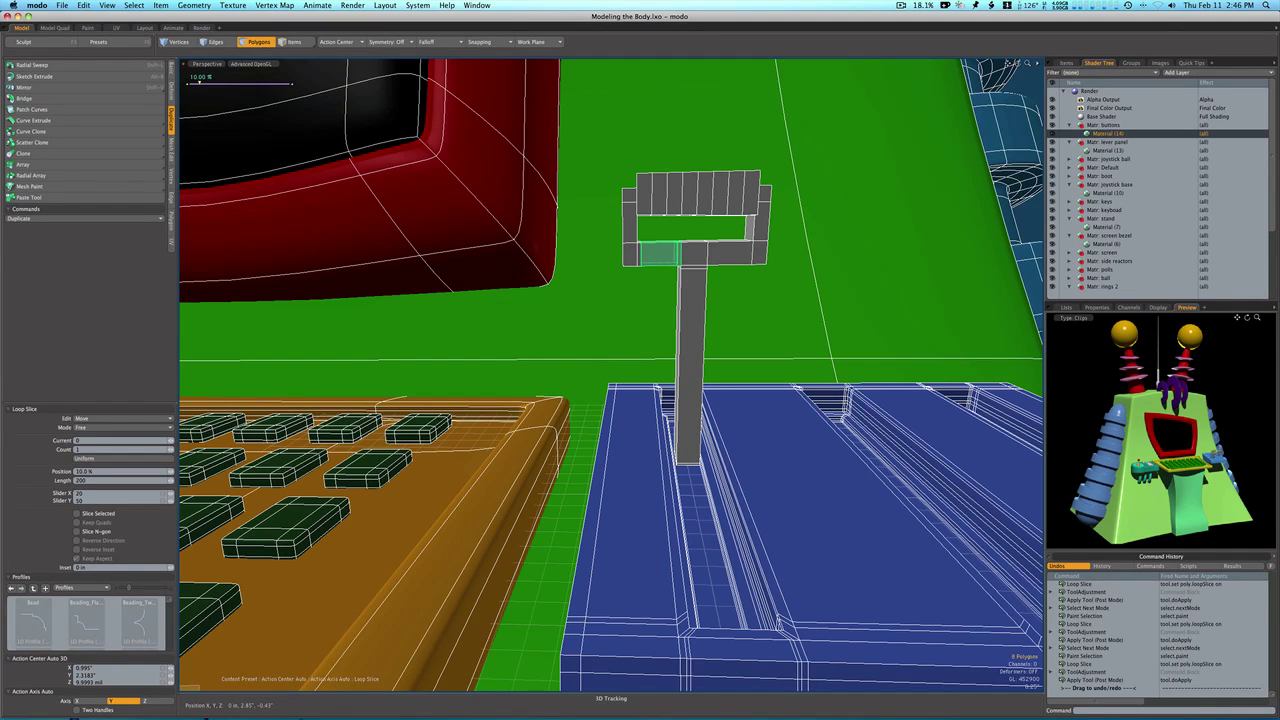
key("space")
Loop slice the crossbar's right arm near both ends, placing the first slice at 10%.
left_click(726, 245)
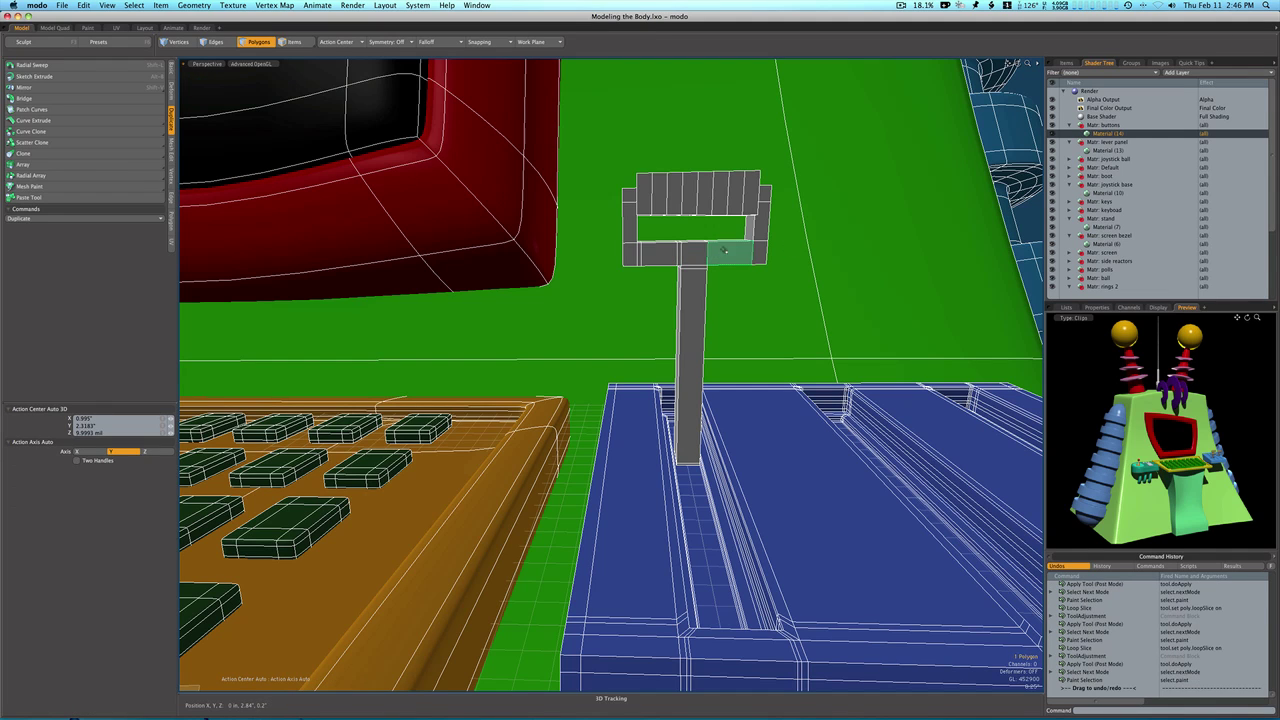
key("alt+c")
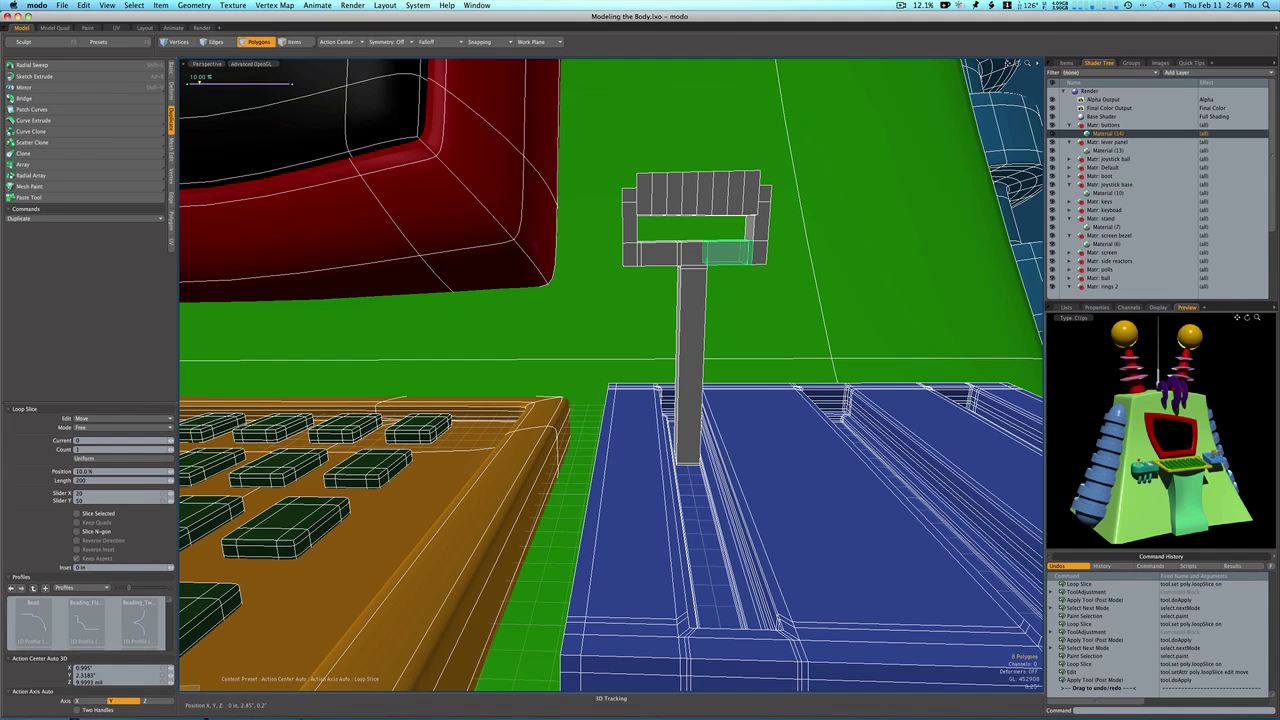
key("space")
left_click(728, 252)
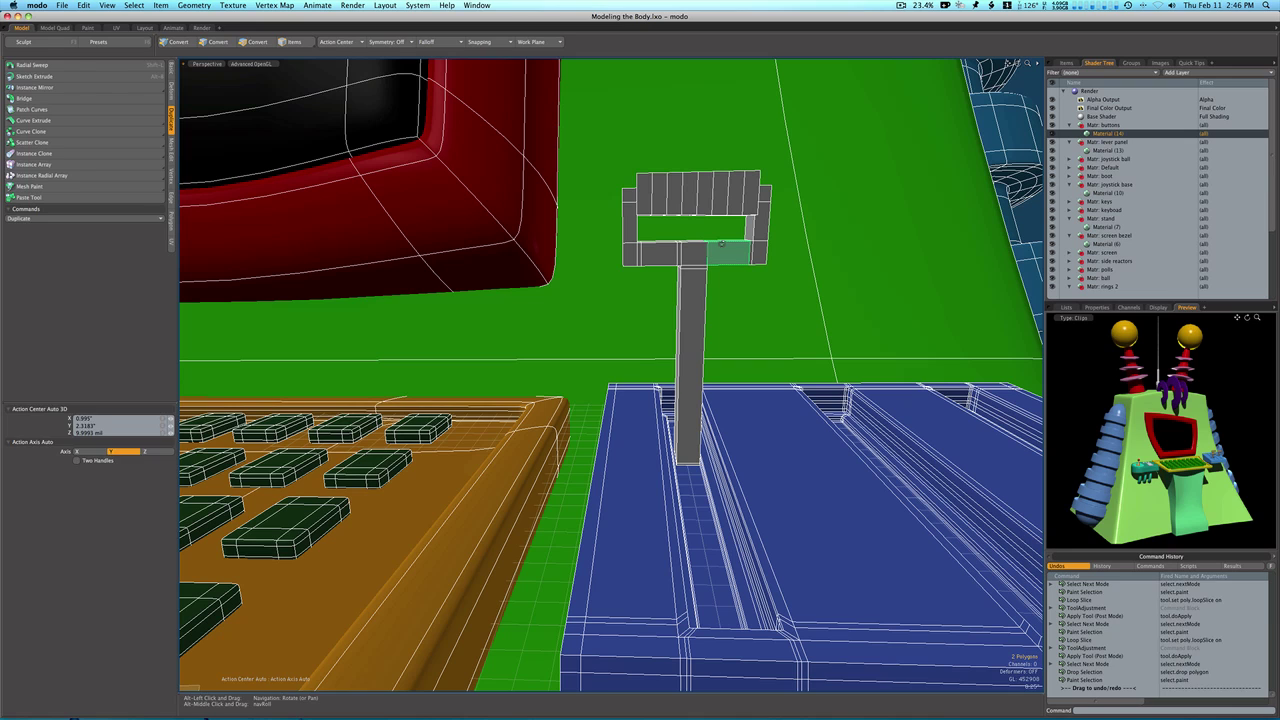
key("alt+c")
key("space")
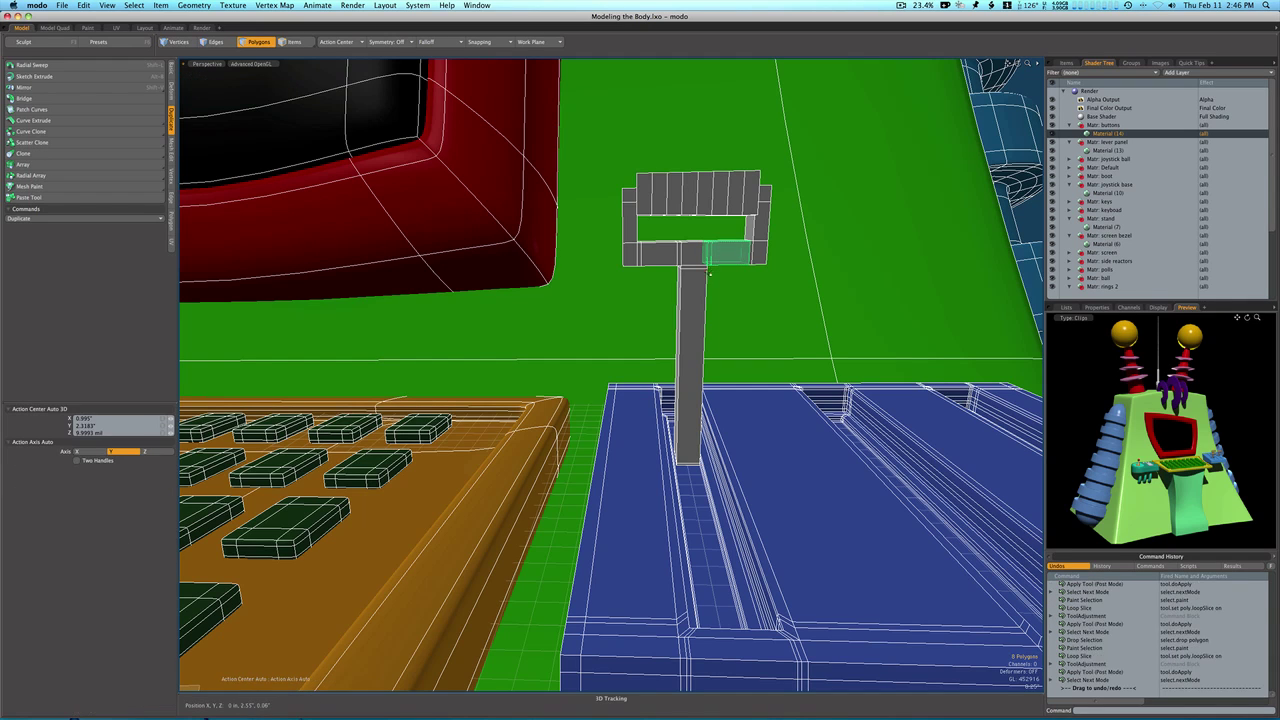
Convert the connected lever to a subdivision surface, drop the selection and toggle subdivision for the whole mesh.
double_click(687, 283)
key("Tab")
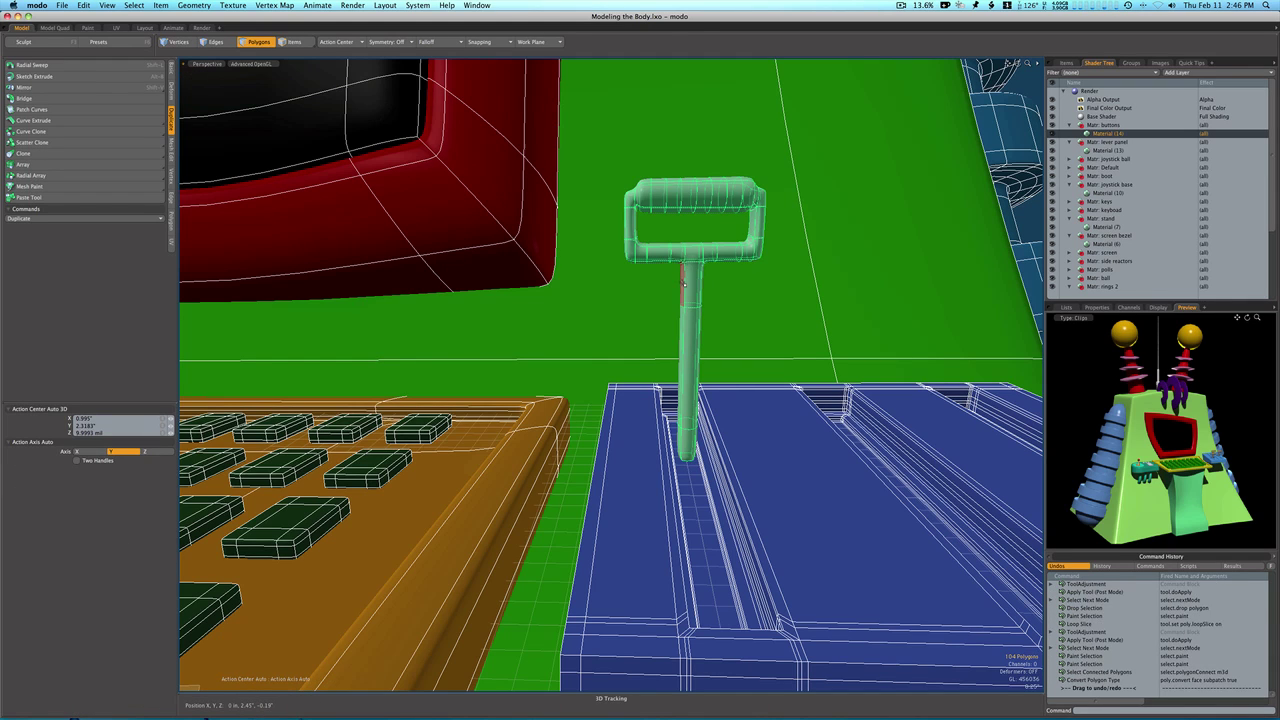
left_click(765, 292)
left_click_drag(765, 291, 728, 300, "alt")
key("Tab")
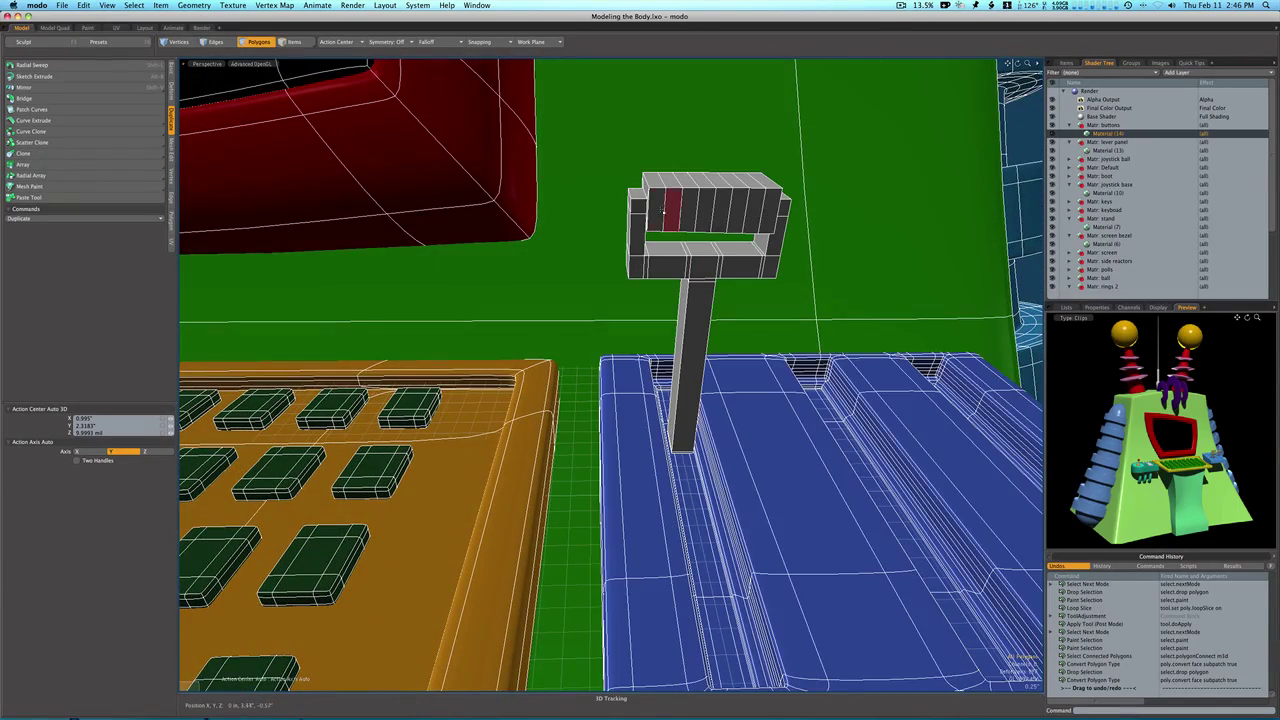
Loop slice each upright side of the handle lengthwise, placing the left upright's slice at 9.5%.
left_click_drag(712, 218, 657, 204, "alt")
scroll(727, 226, "up", 4)
left_click(641, 216)
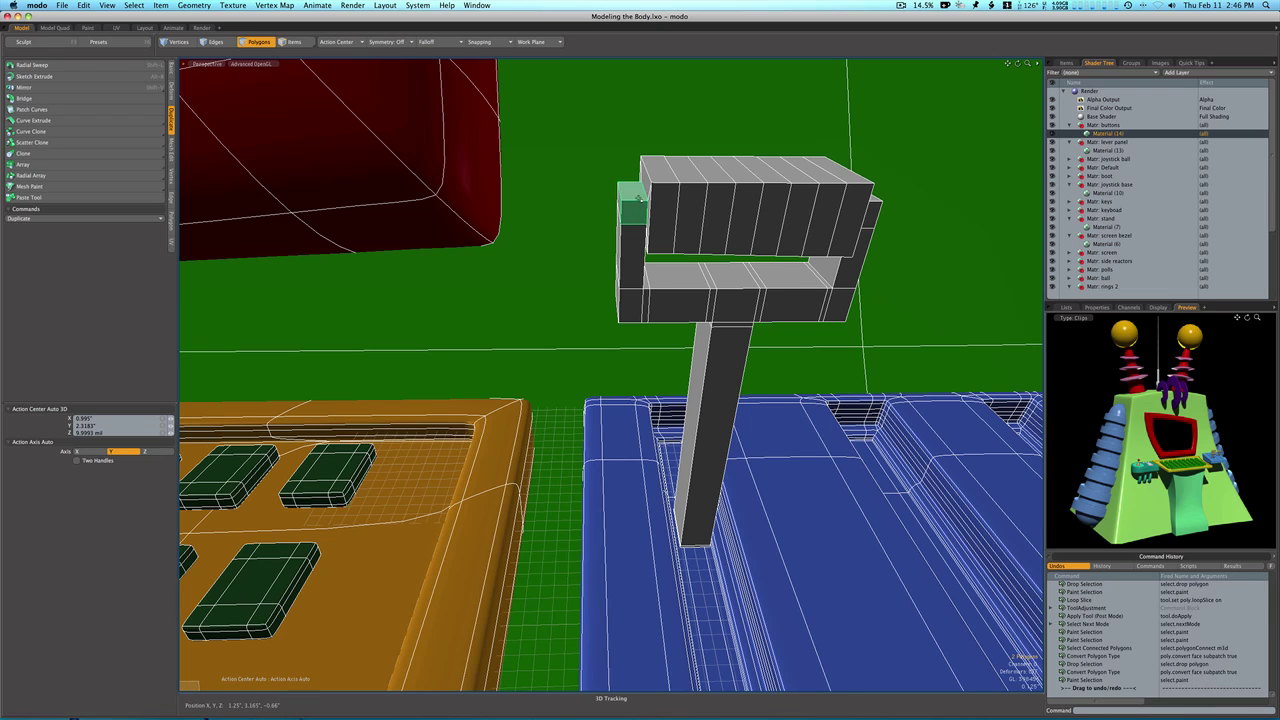
key("alt+c")
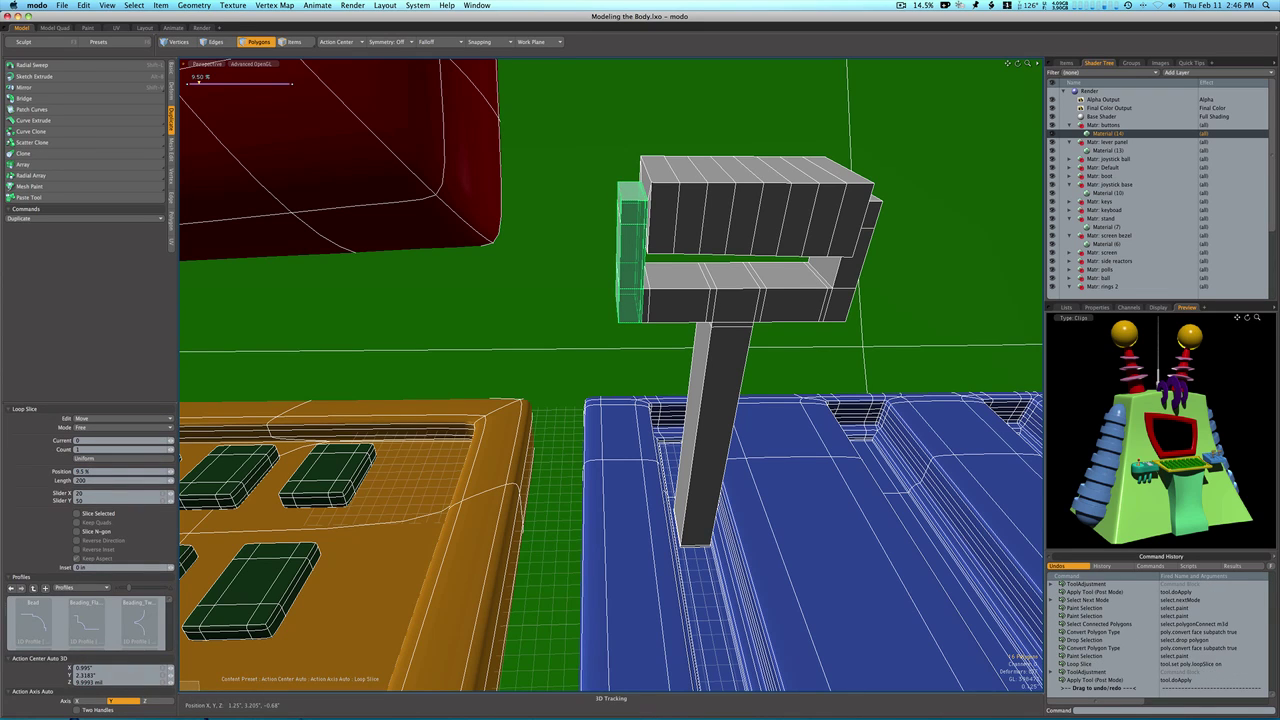
key("space")
left_click(873, 231)
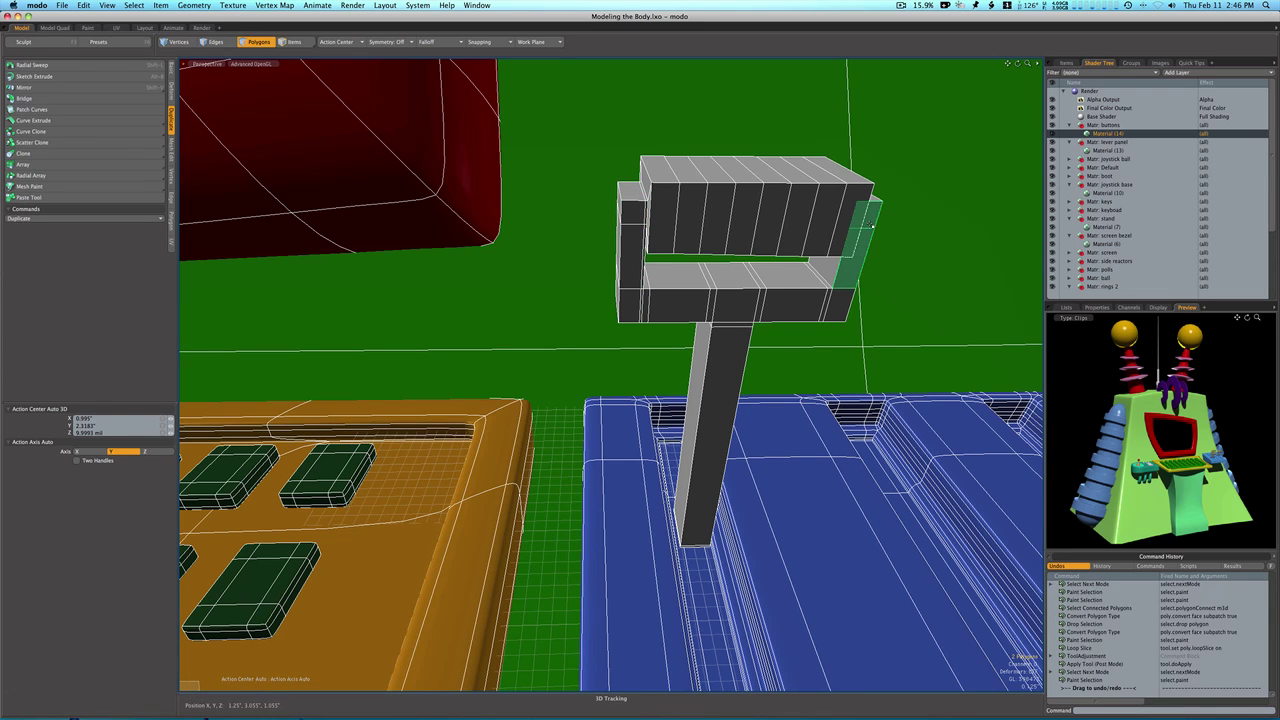
key("alt+c")
left_click(873, 226)
left_click_drag(197, 82, 260, 80)
key("space")
Convert the whole connected lever to a subdivision surface and drop the selection.
double_click(782, 216)
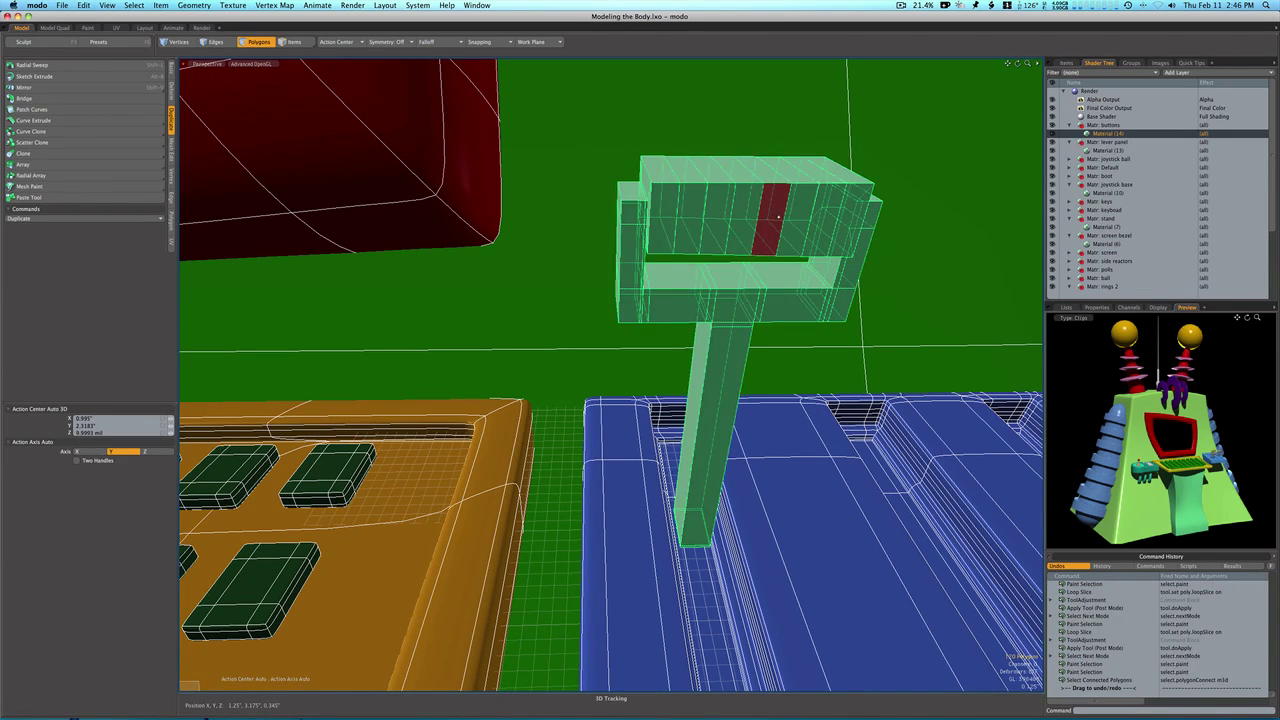
key("Tab")
left_click(573, 266)
left_click_drag(752, 312, 742, 338, "ctrl+alt")
Move the whole connected lever 0.2 in down along Y into its slot.
double_click(766, 274)
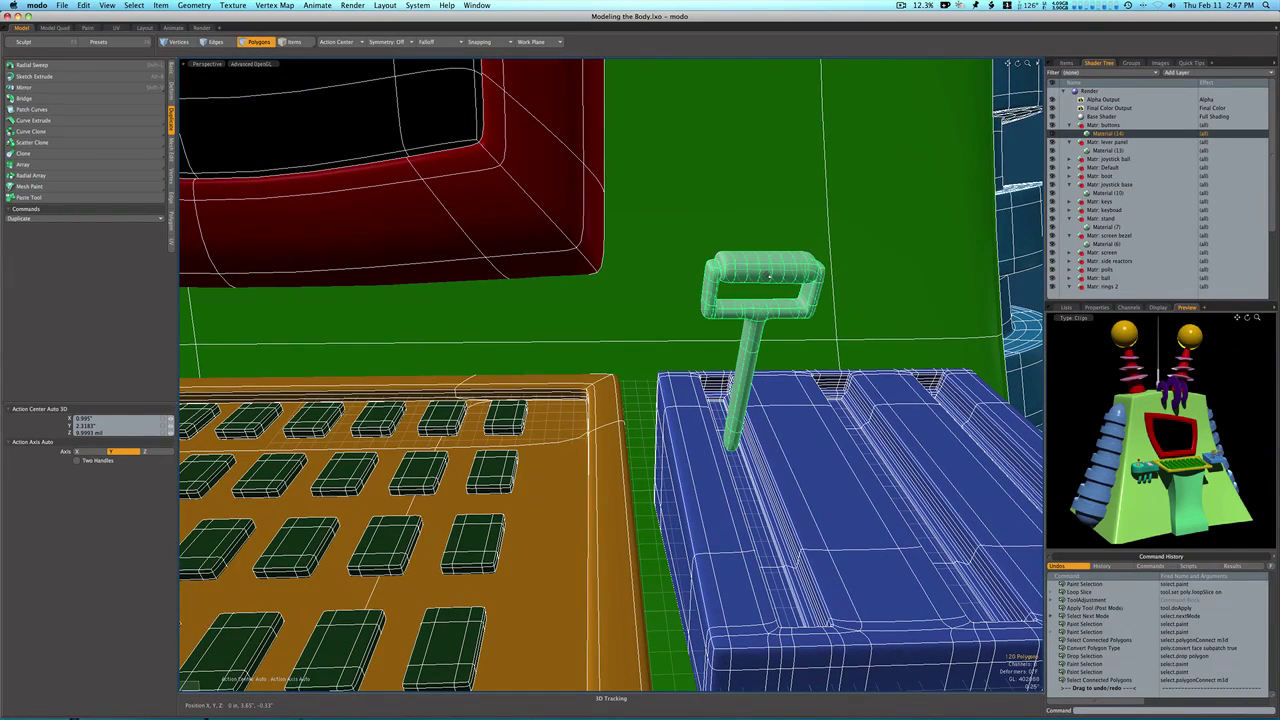
key("w")
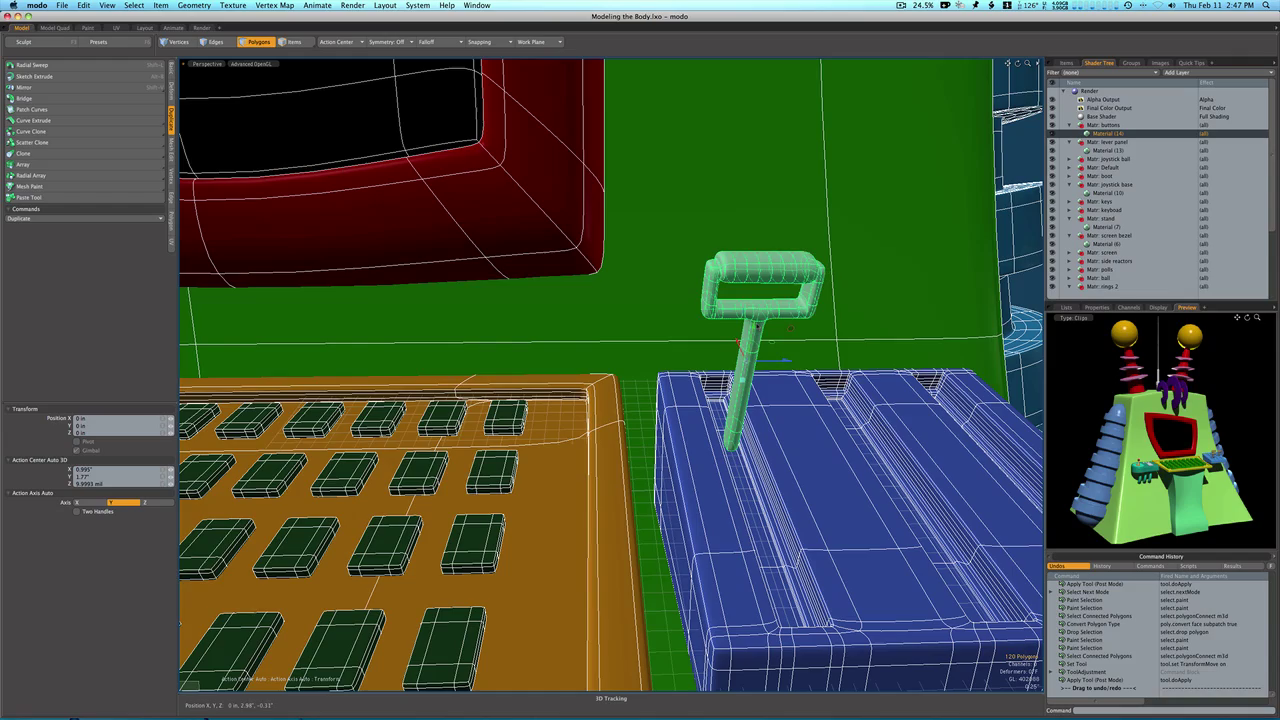
left_click_drag(757, 327, 752, 338)
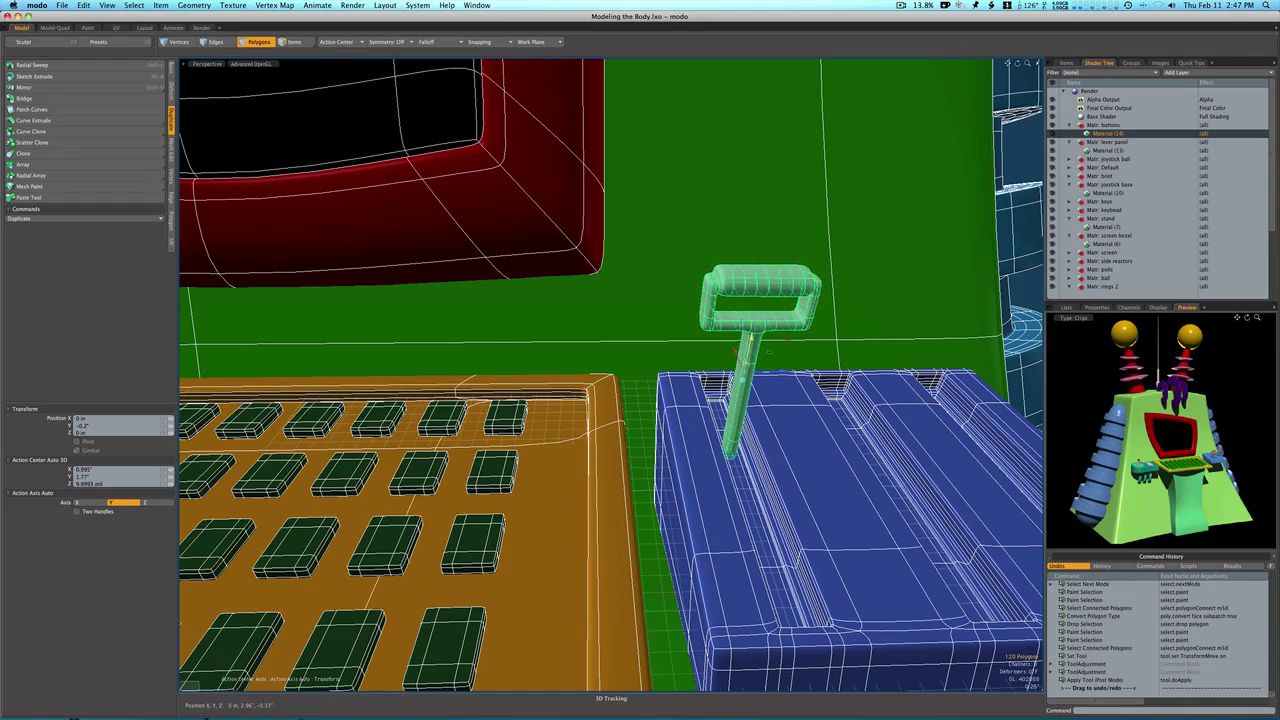
Duplicate the whole connected lever and move the copy into the second slot of the lever panel.
key("space")
key("Escape")
left_click_drag(880, 318, 820, 335, "ctrl+alt")
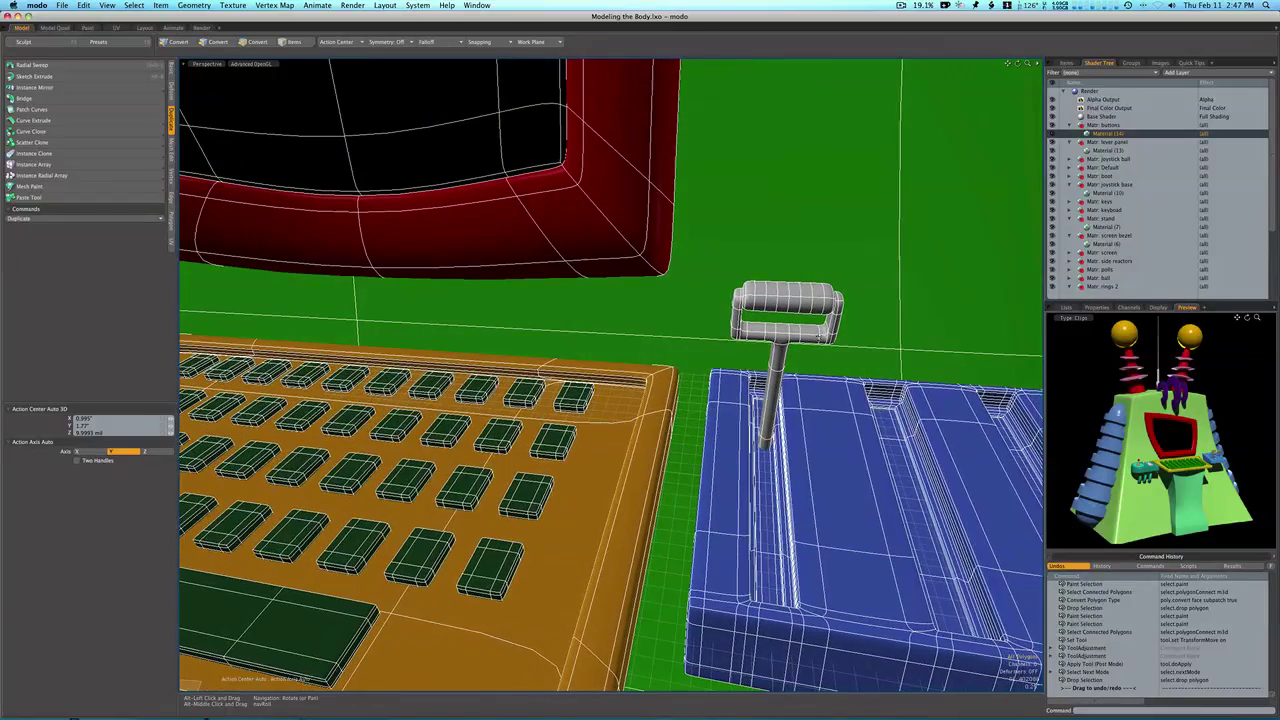
key("3")
double_click(808, 337)
key("ctrl+c")
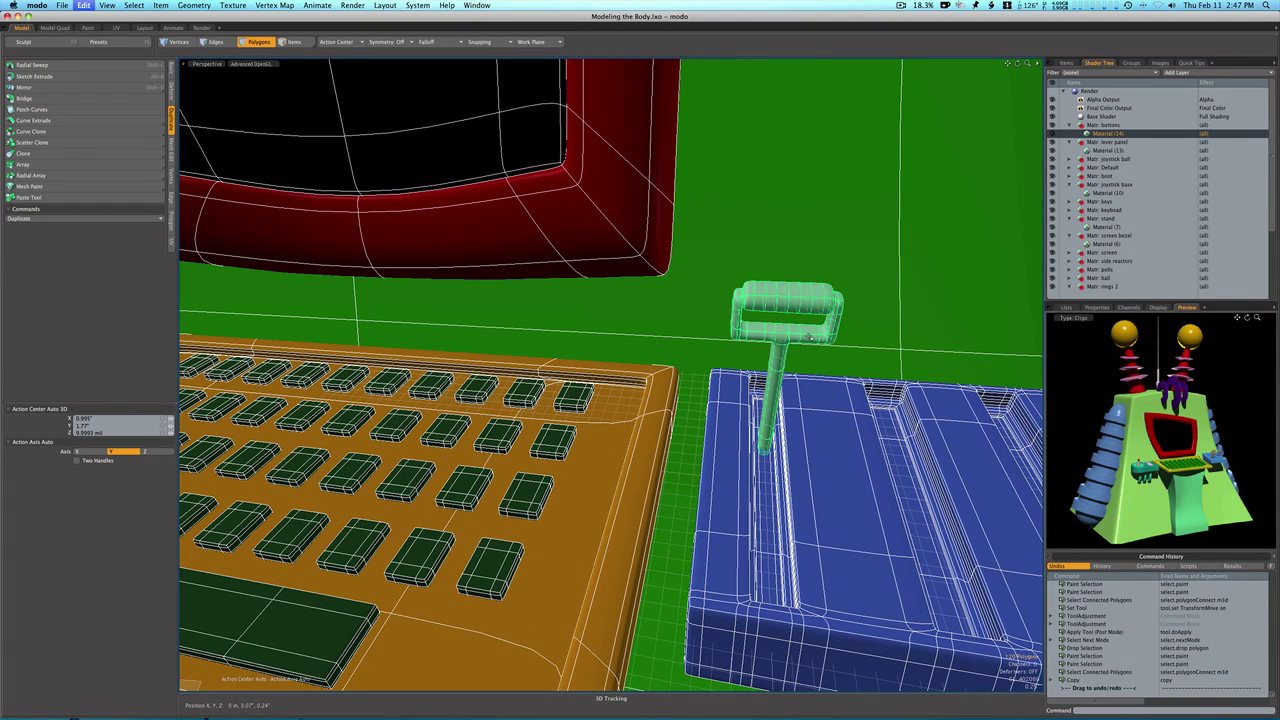
key("ctrl+v")
key("w")
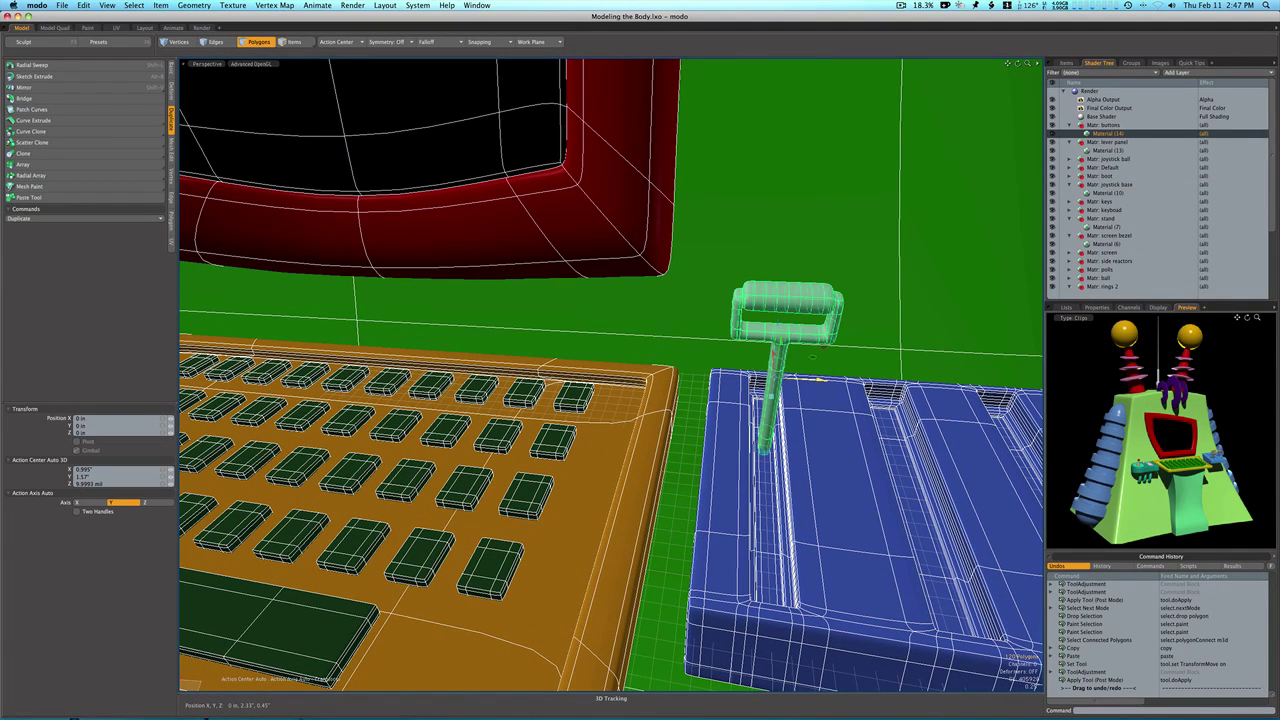
left_click_drag(813, 356, 760, 505)
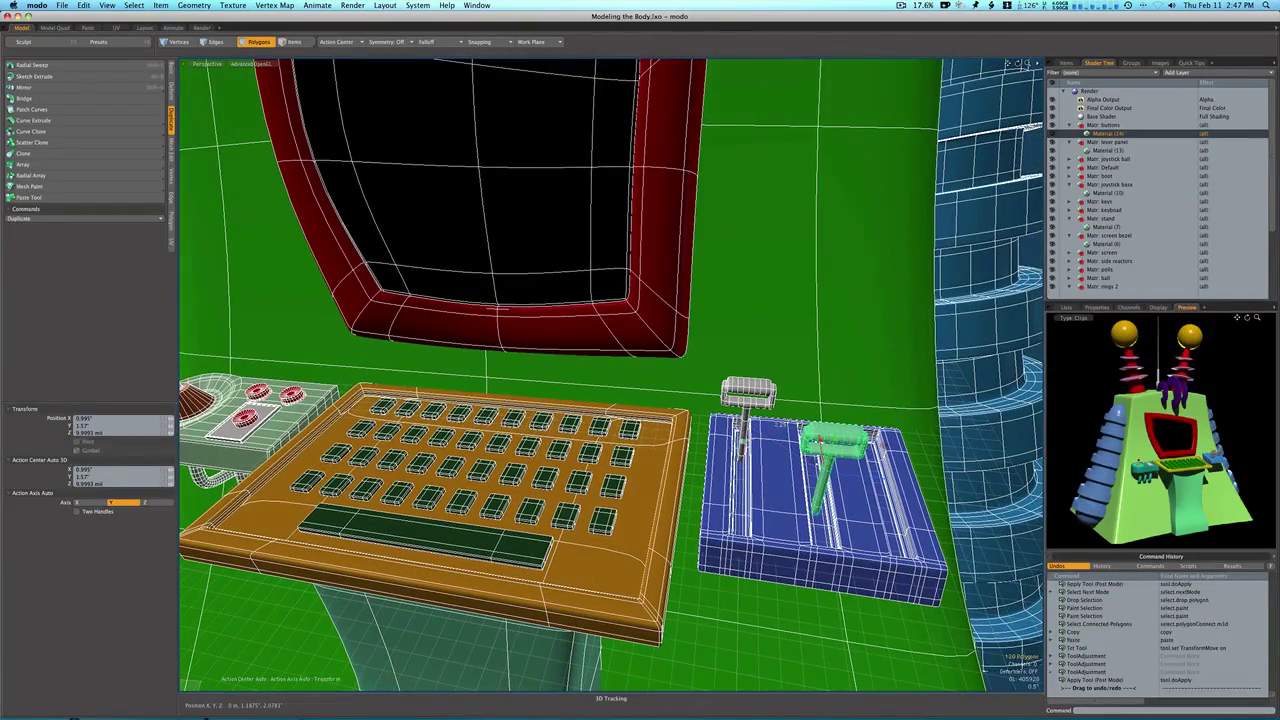
Duplicate the second lever, move the copy into the third slot and drop the selection.
key("space")
key("ctrl+c")
key("ctrl+v")
key("w")
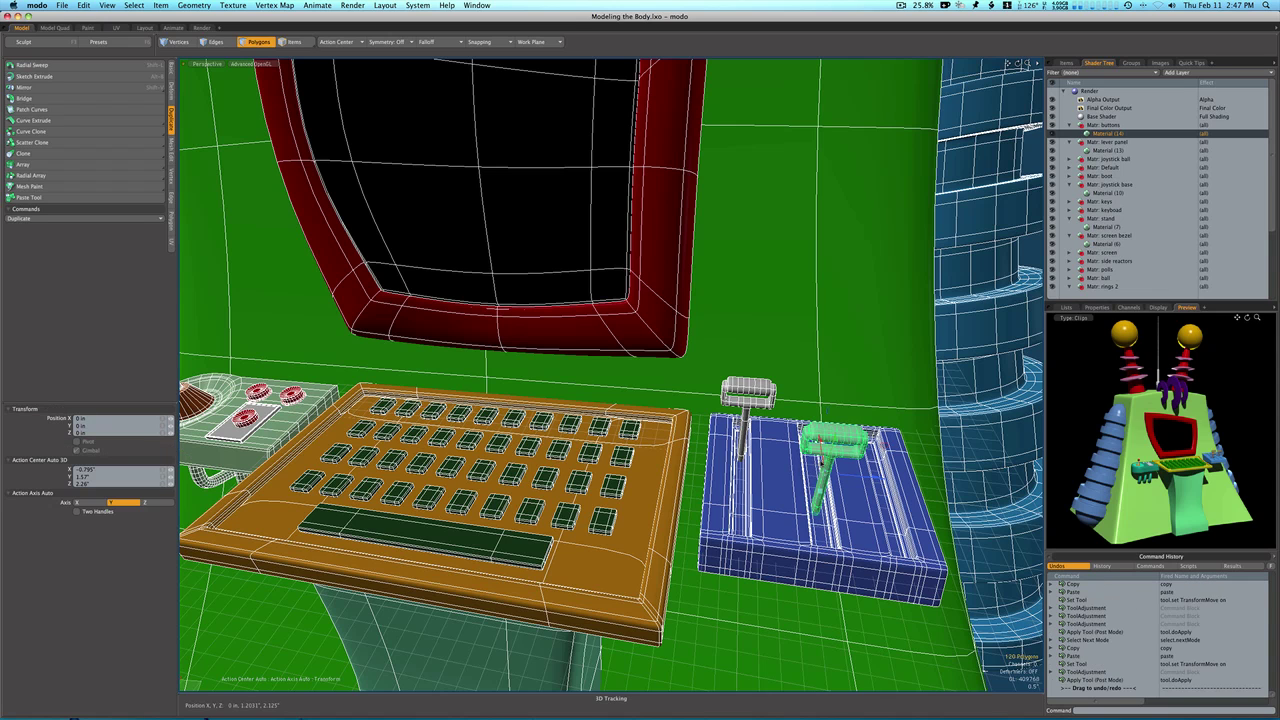
left_click_drag(860, 478, 960, 420)
key("space")
key("Escape")
mouse_move(860, 440)
left_mouse_down("ctrl+alt")
mouse_move(945, 440)
mouse_move(910, 415)
mouse_move(869, 470)
left_mouse_up("ctrl+alt")
scroll(880, 430, "up", 4)
key("3")
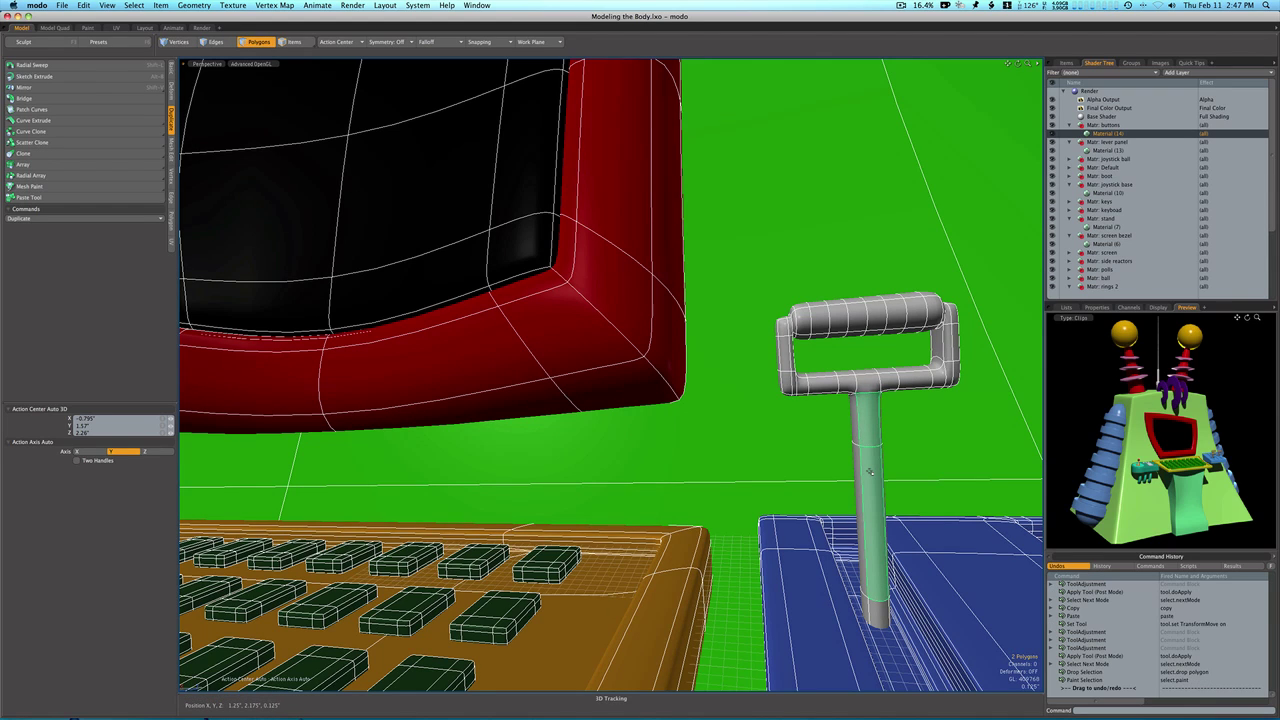
key("ctrl+c")
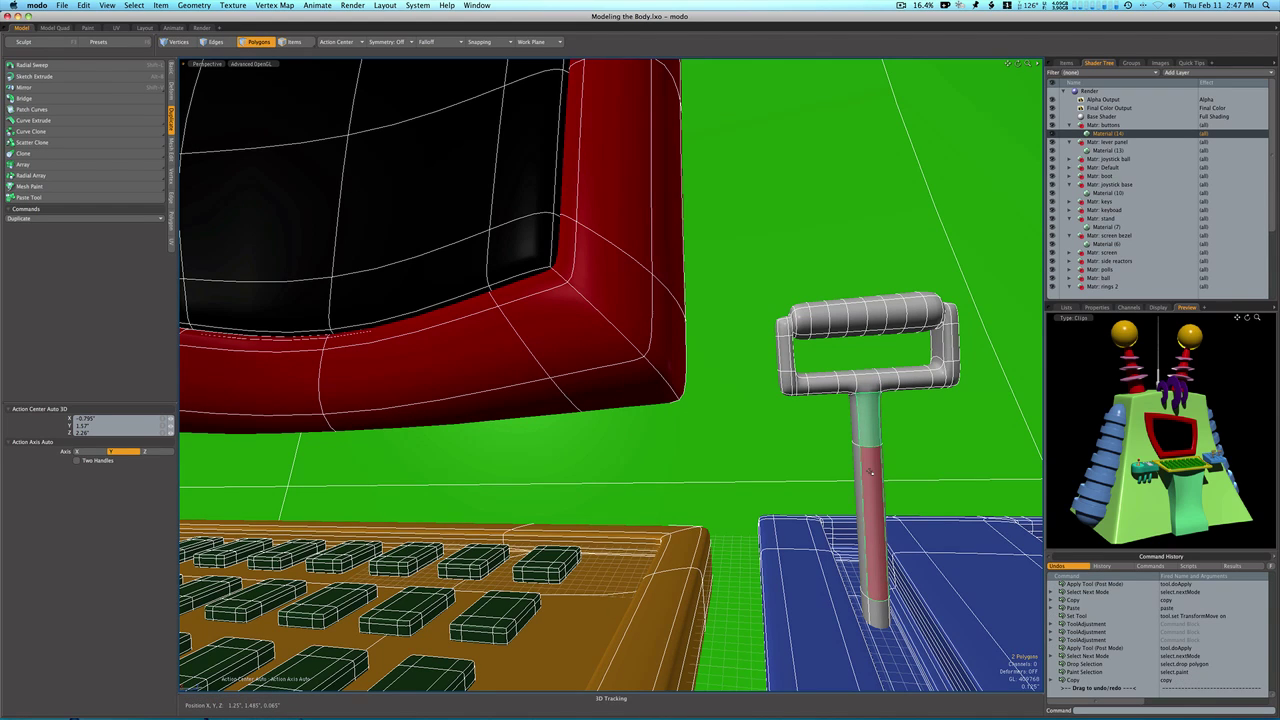
left_click(870, 471)
left_click_drag(870, 471, 872, 433)
key("ctrl+c")
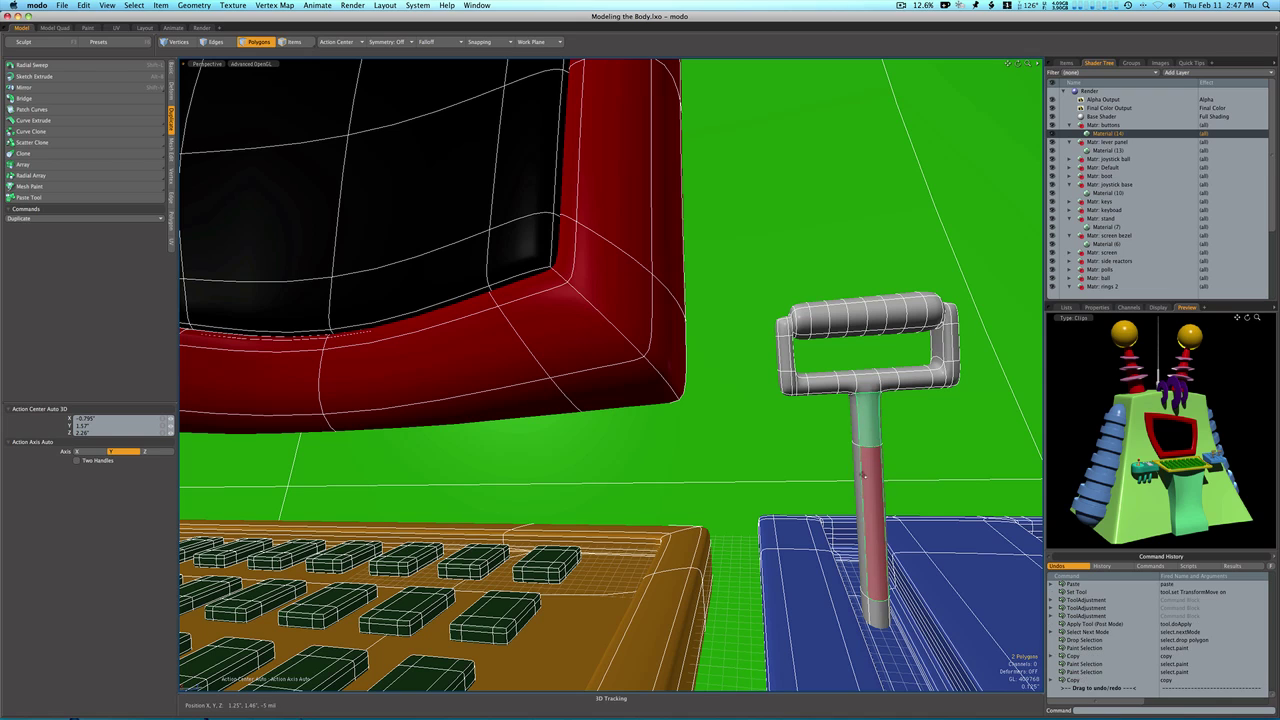
left_click(881, 481)
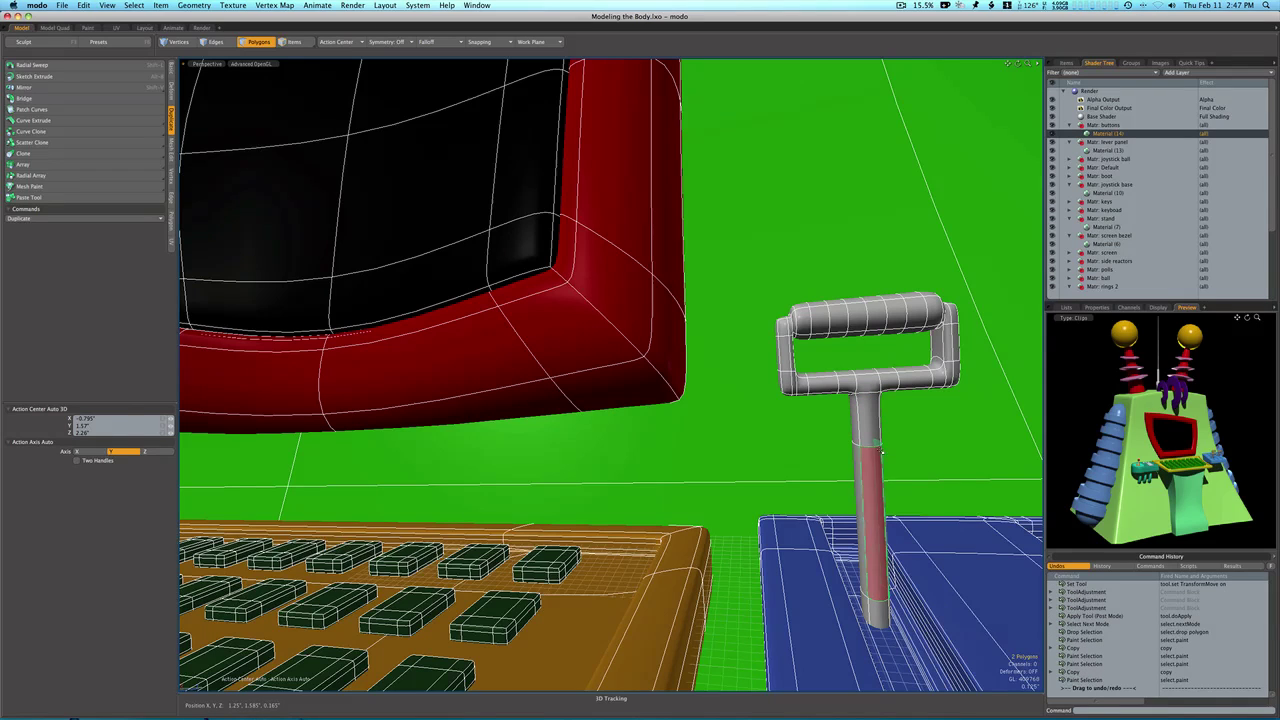
key("space")
key("Escape")
key("Escape")
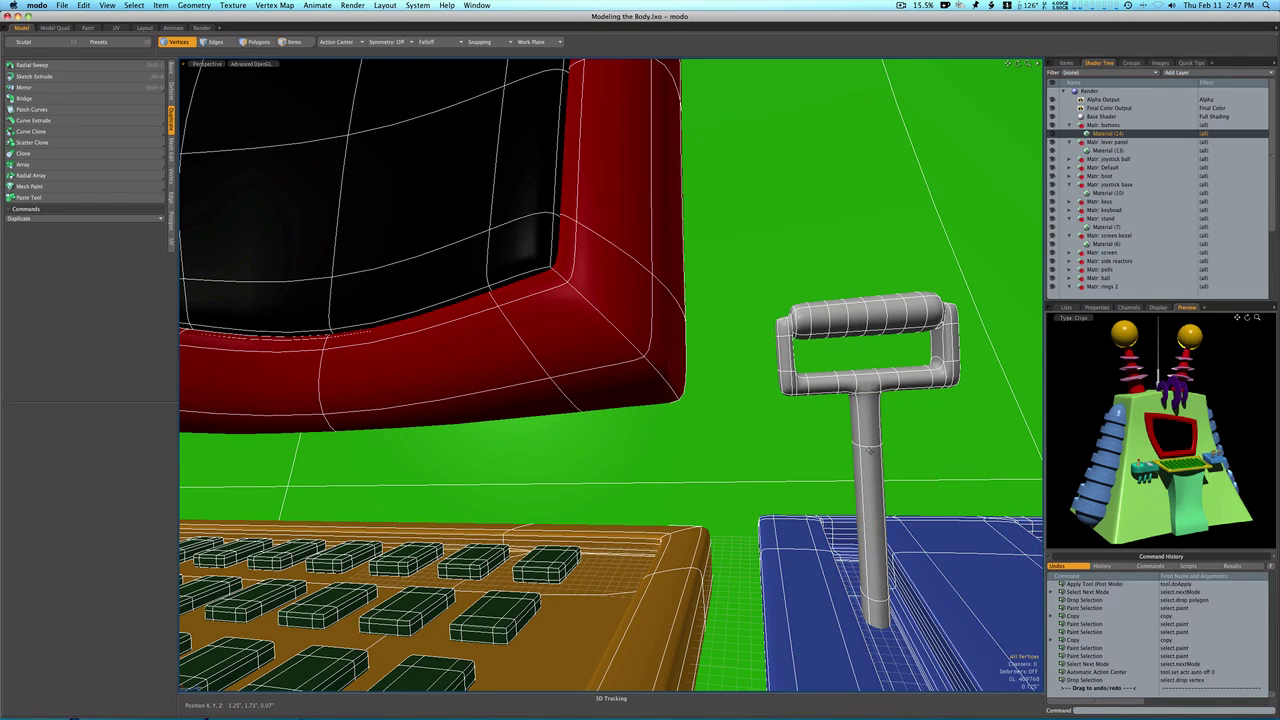
Loop slice the shaft of the first lever lengthwise and drop the selection.
key("space")
key("space")
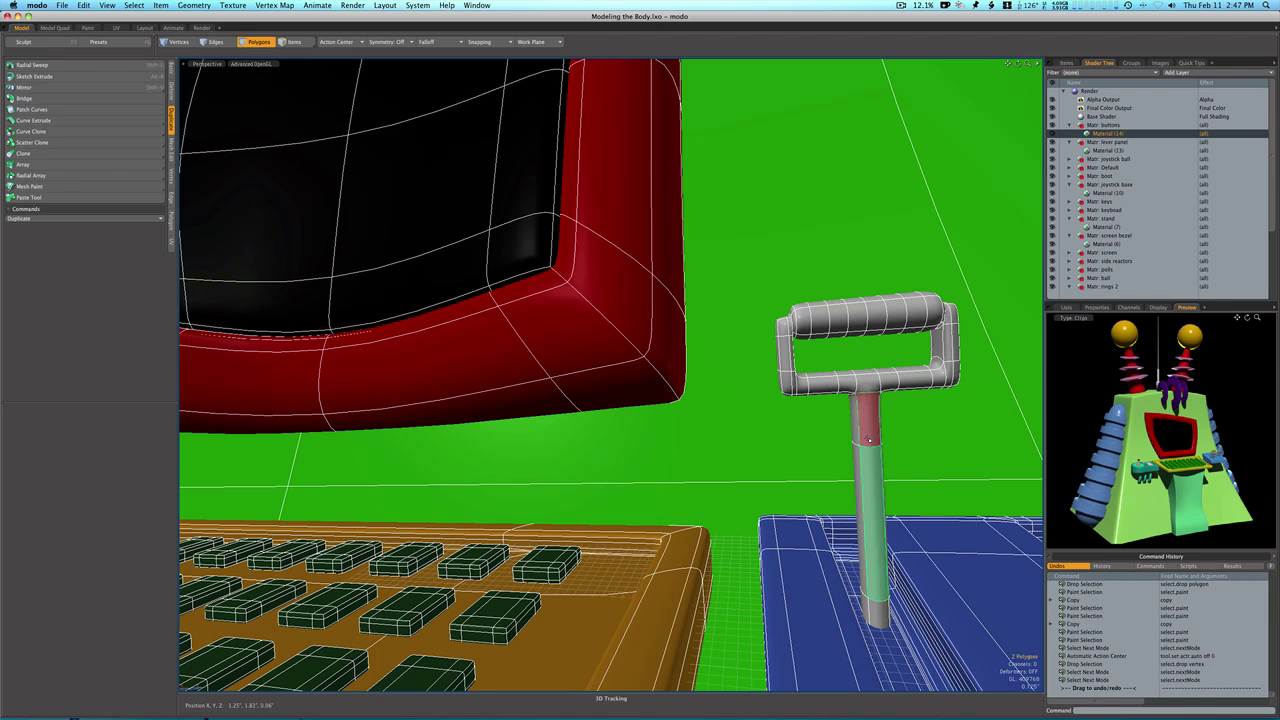
left_click(869, 463)
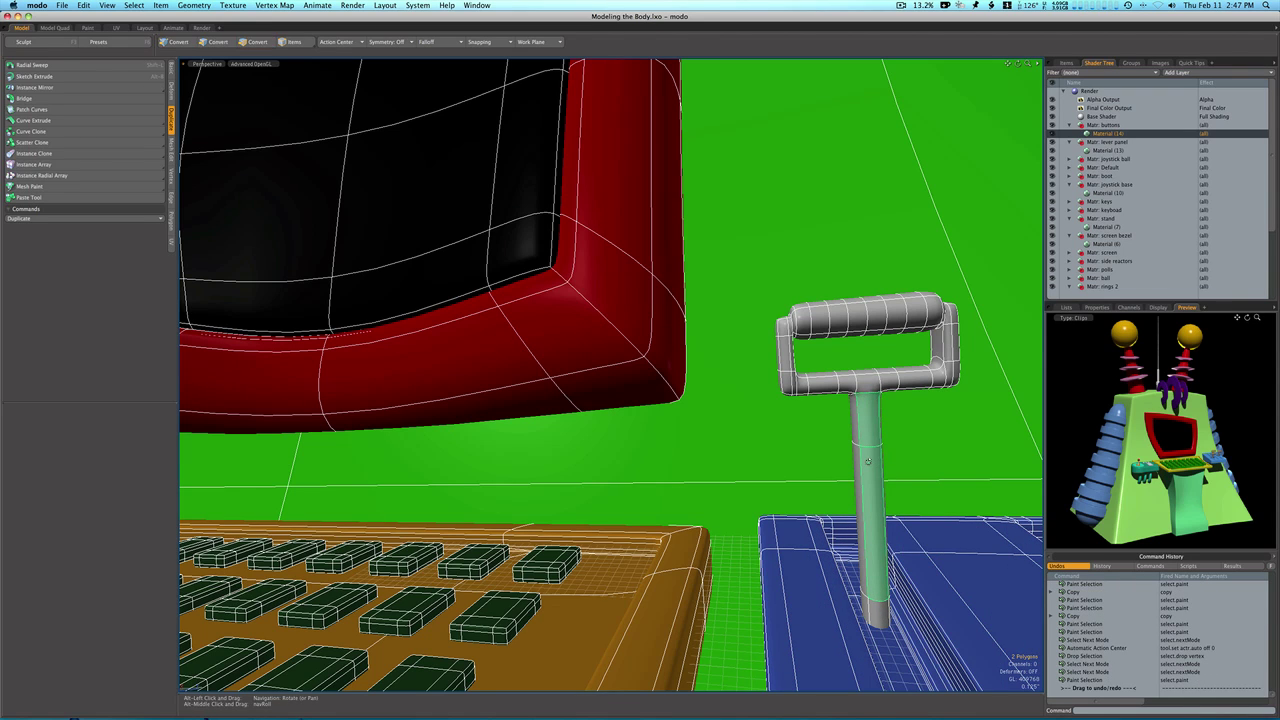
key("alt+c")
left_click(869, 464)
left_click_drag(266, 83, 276, 83)
key("space")
left_click(962, 455)
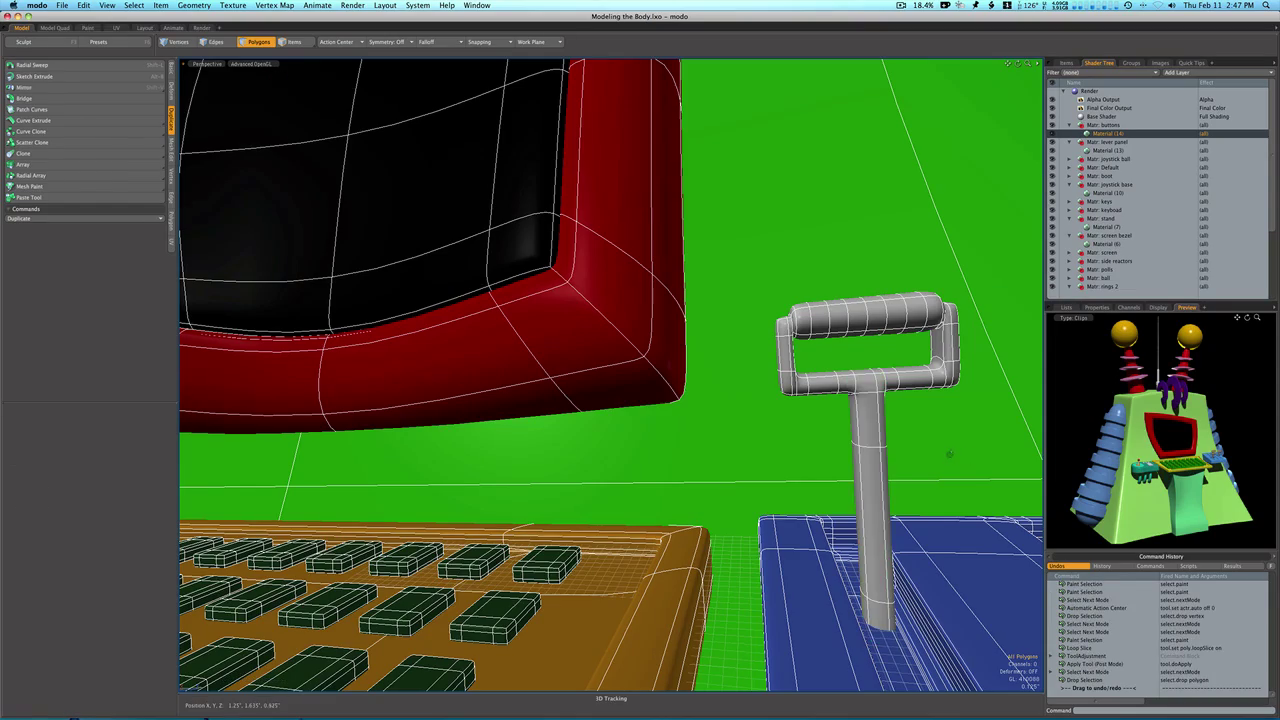
Loop slice the shafts of the second and third levers lengthwise.
left_click_drag(950, 453, 895, 460, "ctrl+alt")
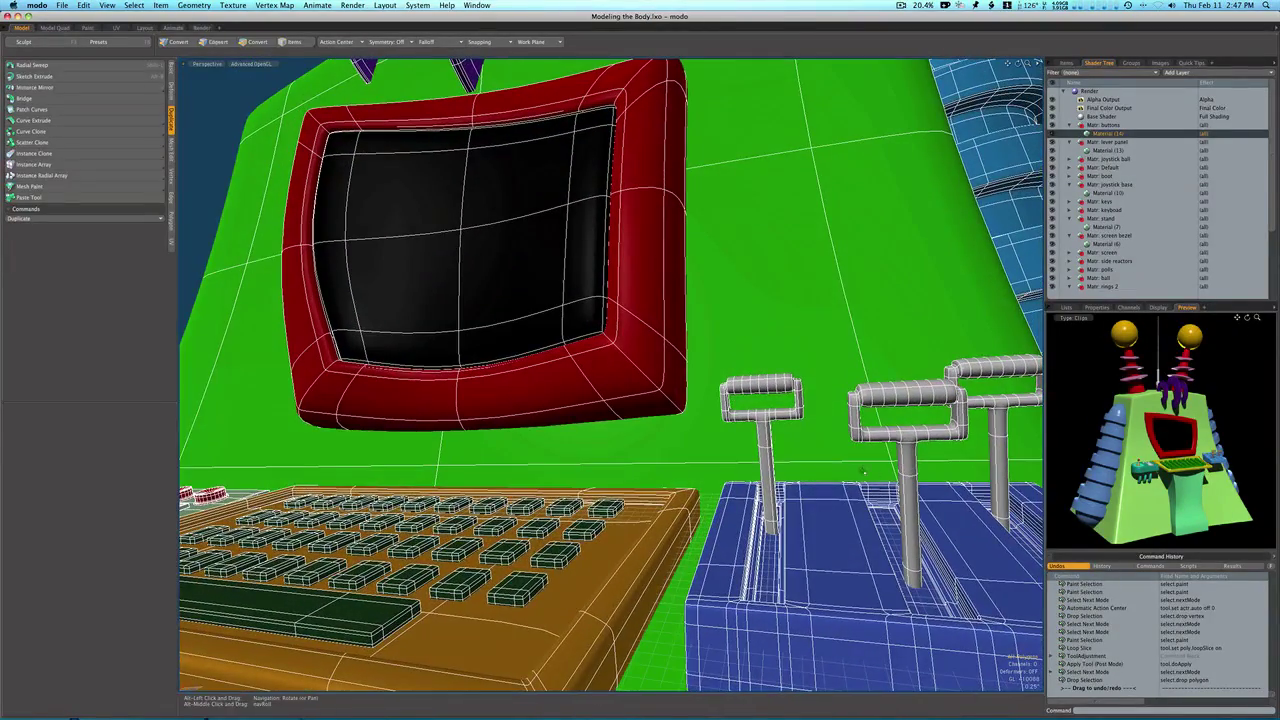
key("3")
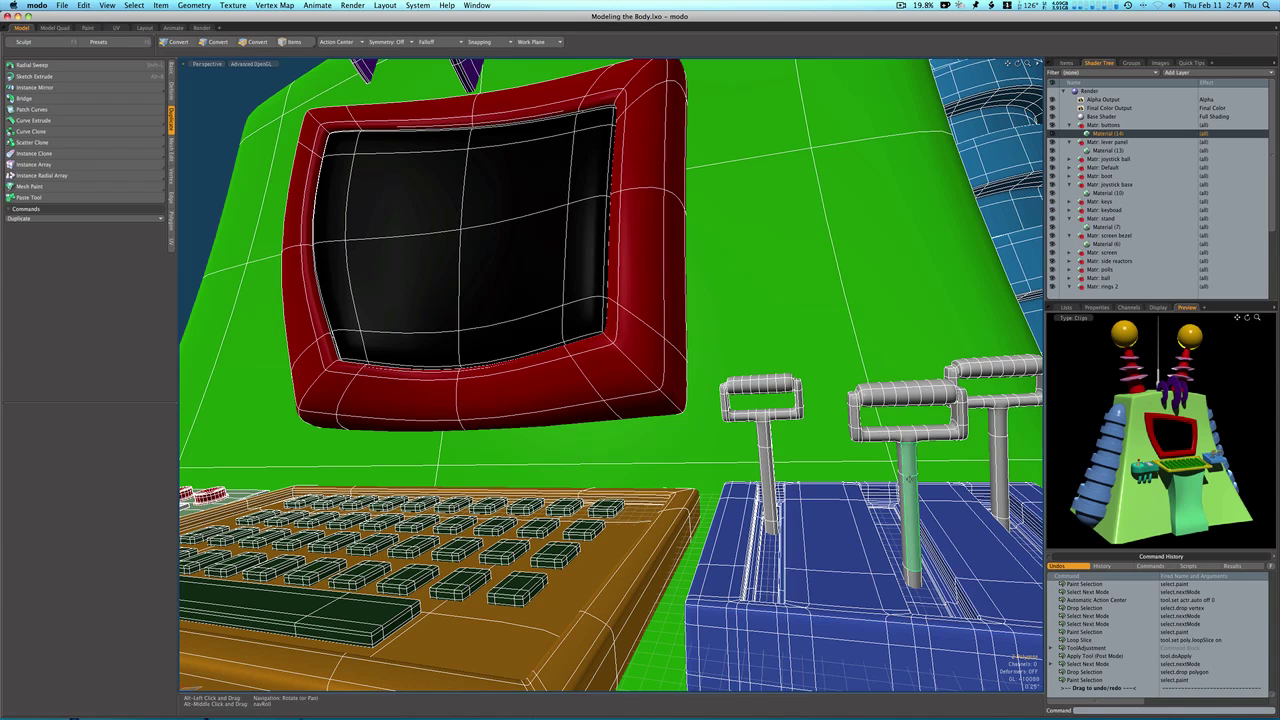
key("alt+c")
left_click(911, 480)
key("space")
left_click_drag(1000, 426, 1000, 449)
left_click(1000, 449)
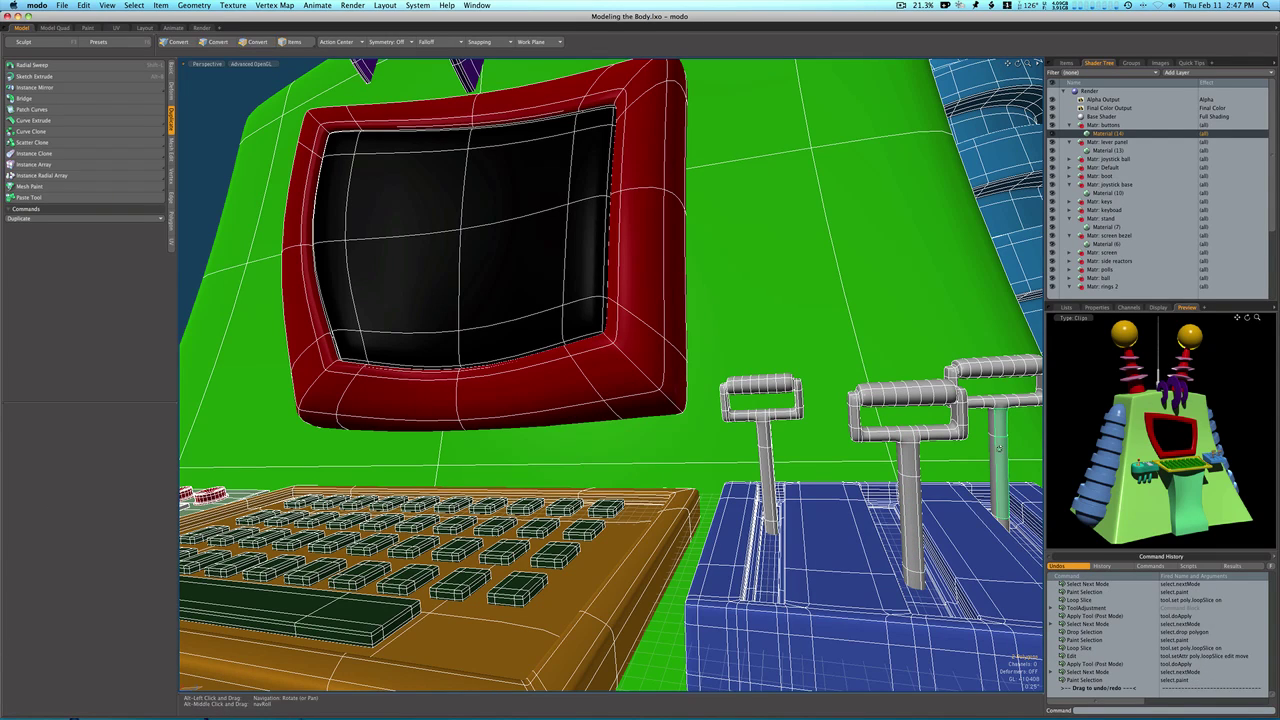
key("alt+c")
key("space")
Loop slice the top section of the second lever's shaft at 99.5% and drop the selection.
left_click(900, 455)
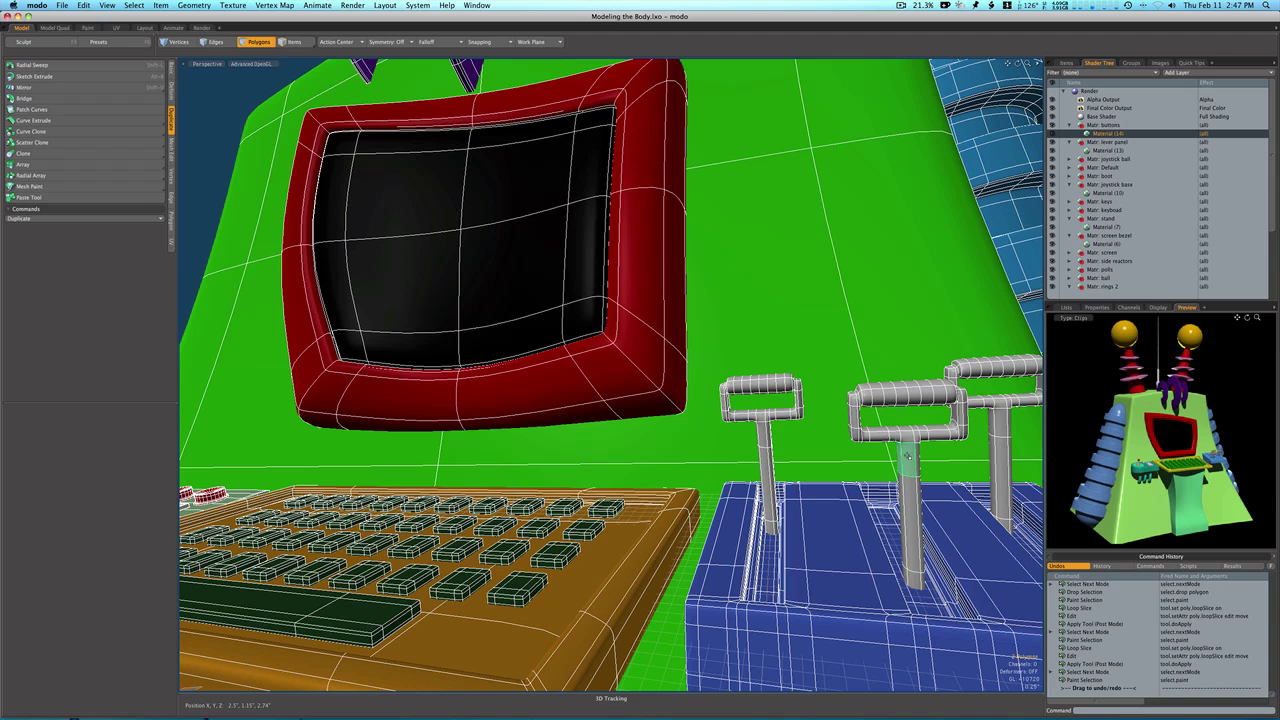
key("alt+c")
left_click(905, 452)
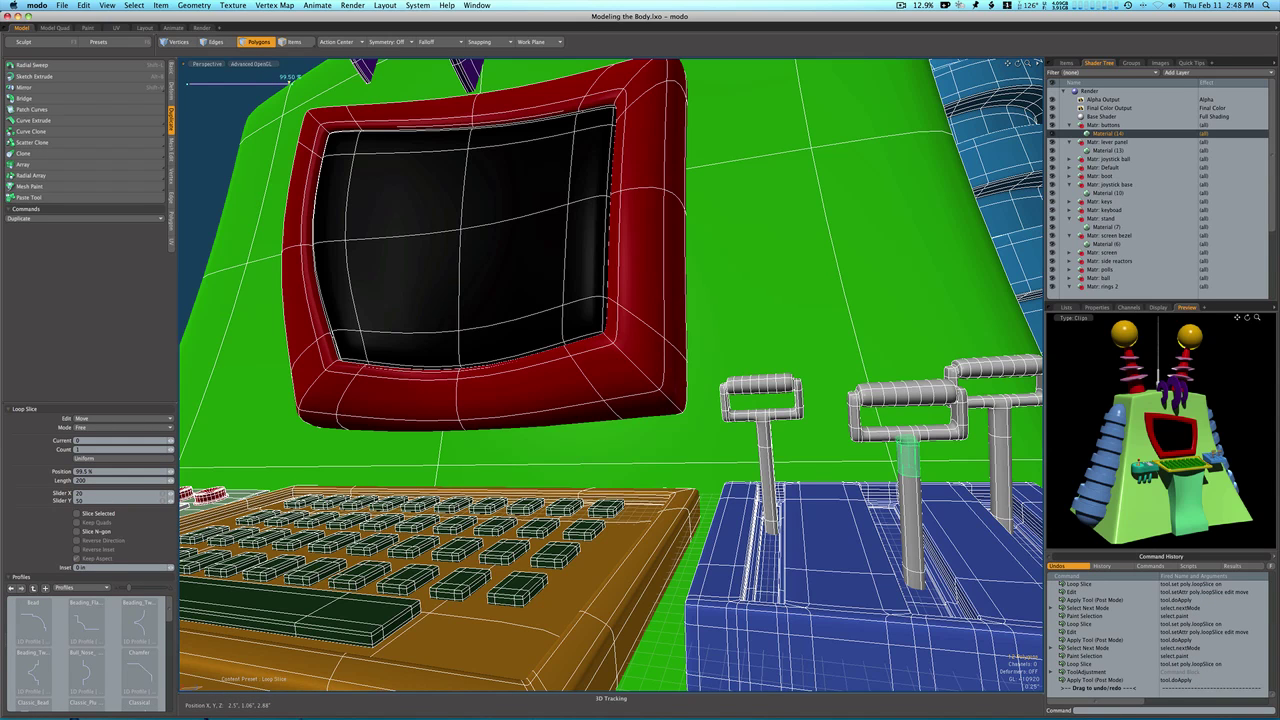
key("space")
left_click(942, 470)
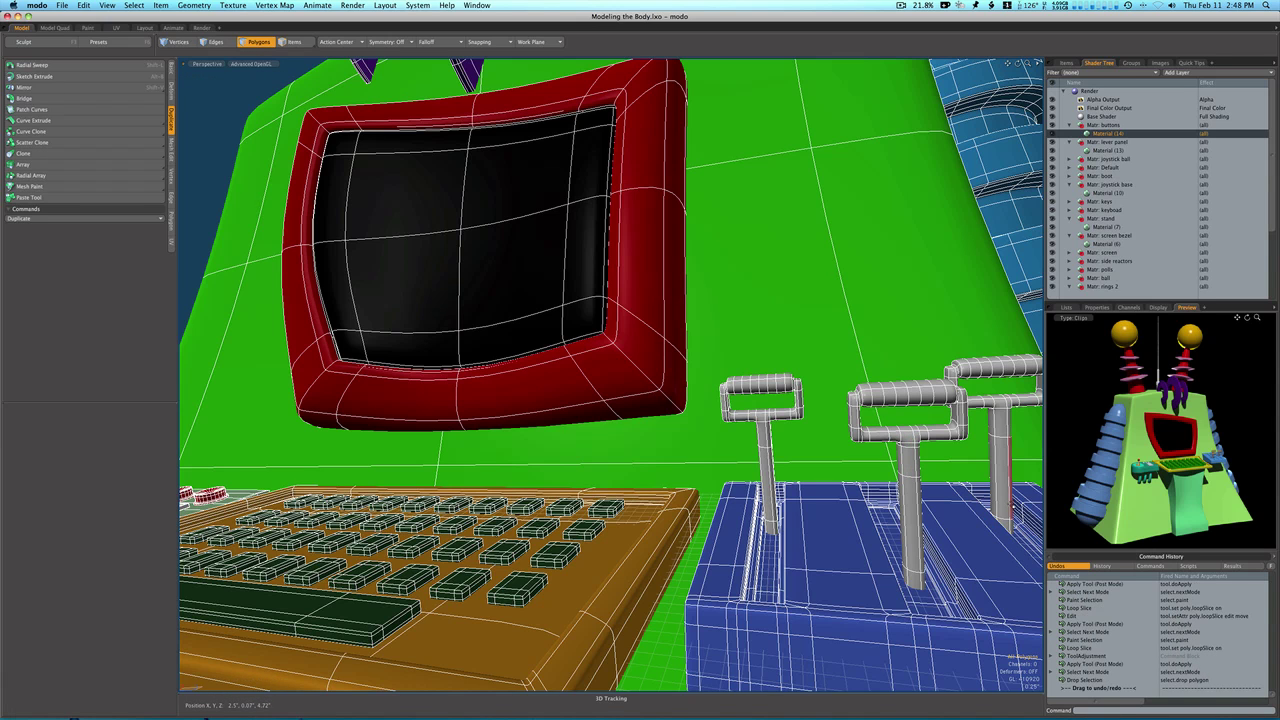
Try to select the full grips of the first and second levers one after the other.
left_click_drag(911, 511, 885, 555, "ctrl+alt")
left_click_drag(878, 485, 932, 487, "ctrl+alt")
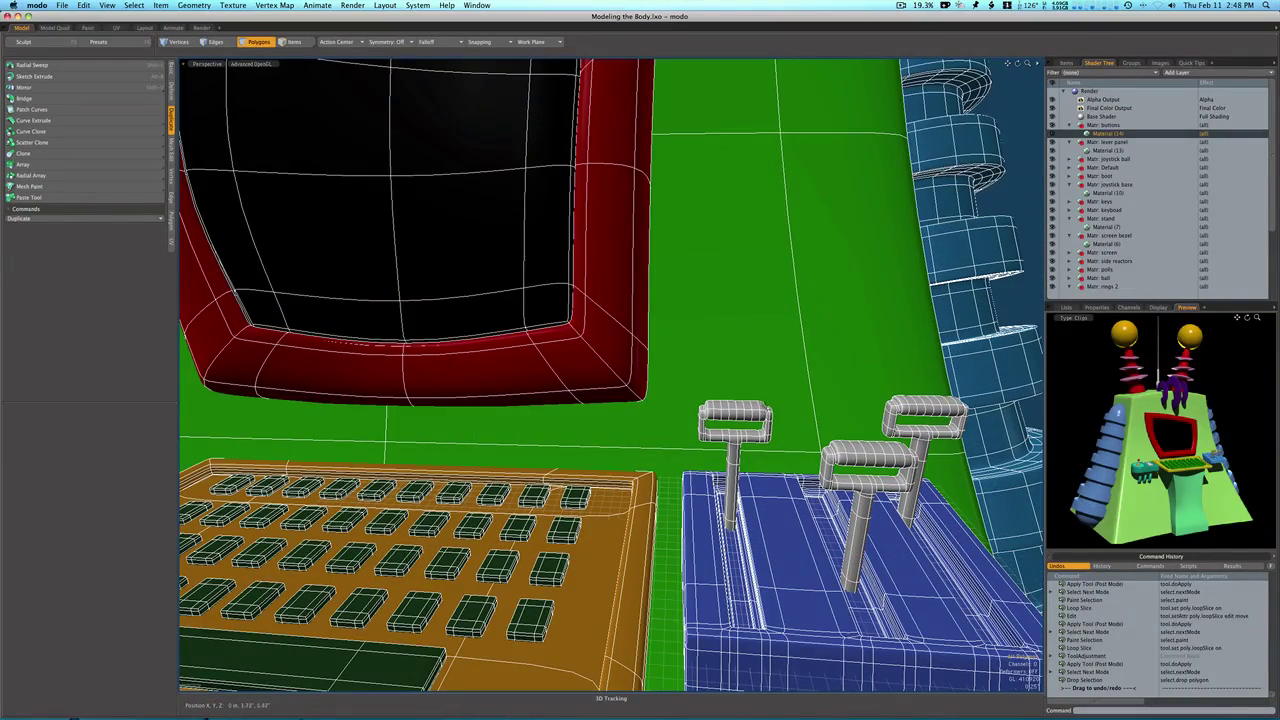
left_click(733, 410)
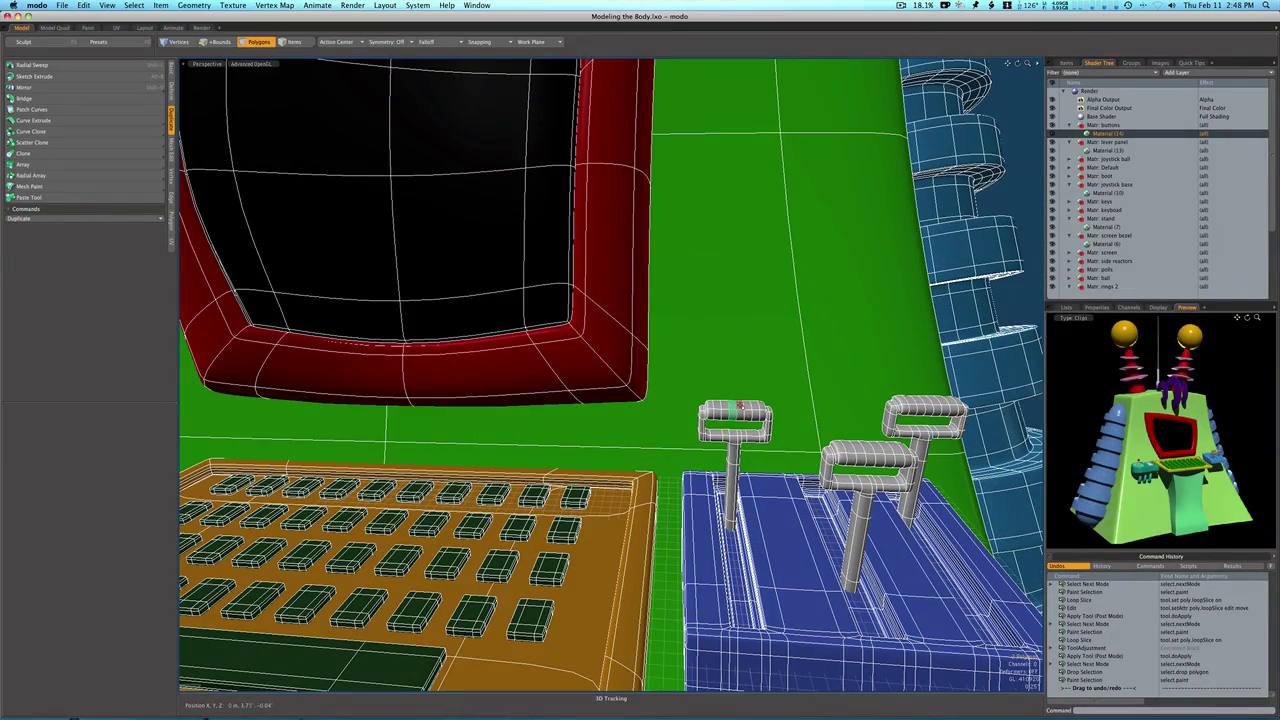
left_click_drag(739, 405, 740, 412, "shift")
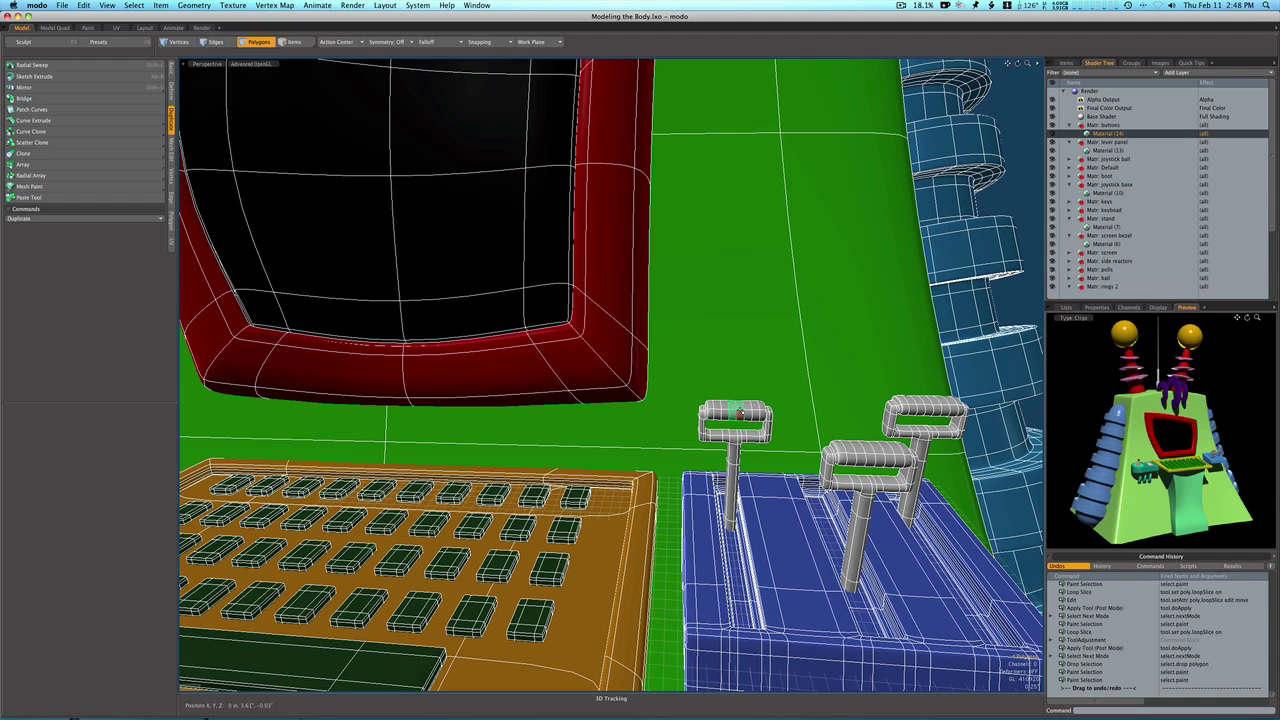
key("l")
key("shift+Up")
key("shift+Up")
key("shift+Up")
key("shift+Up")
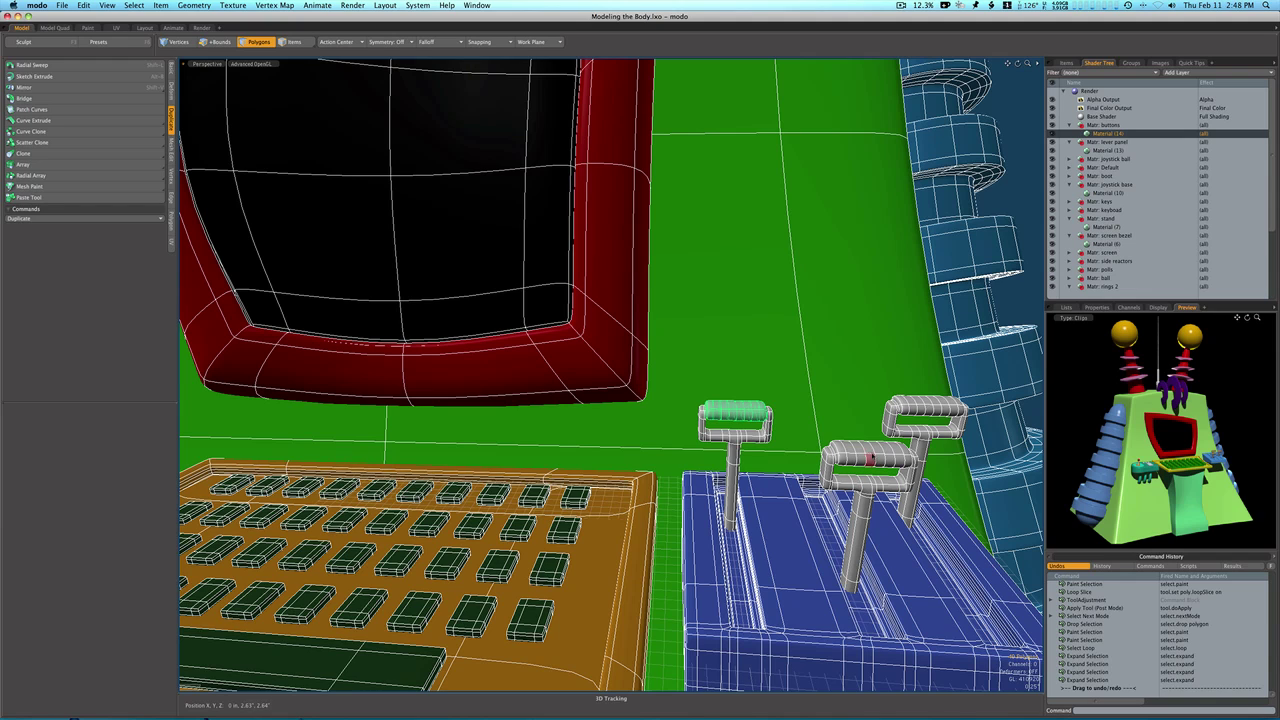
left_click(868, 459)
left_click_drag(870, 458, 878, 456)
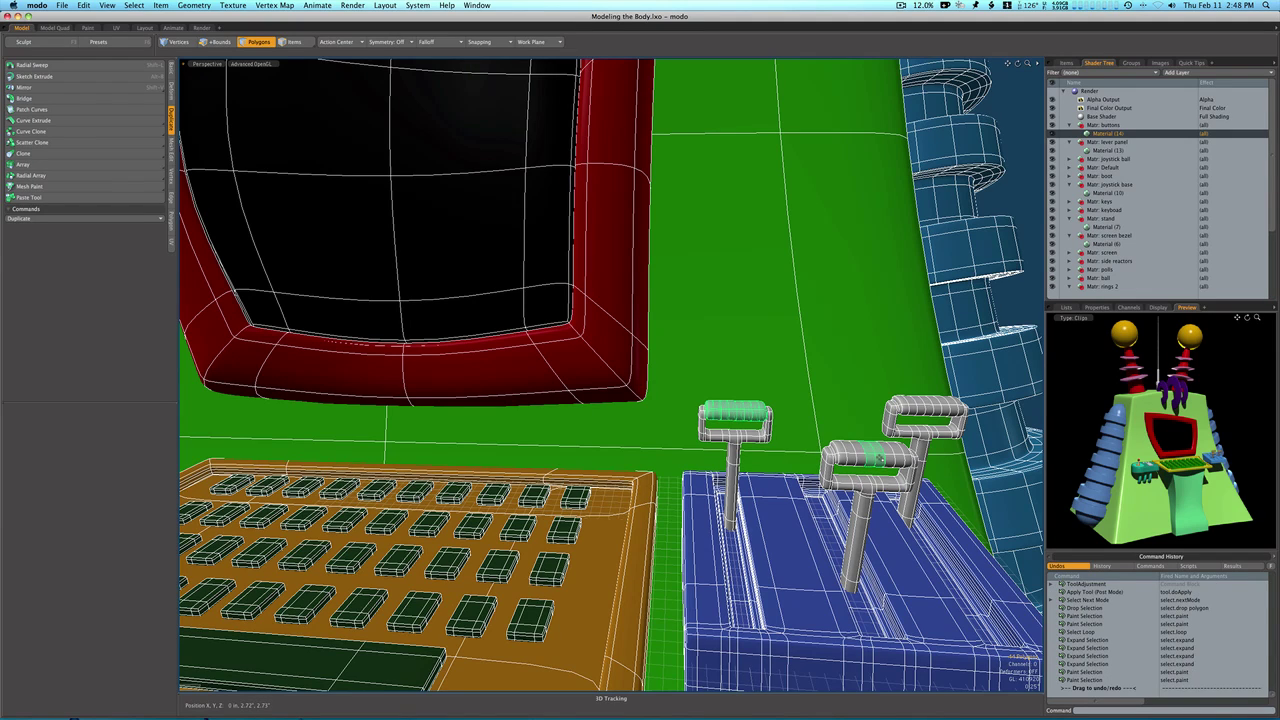
key("l")
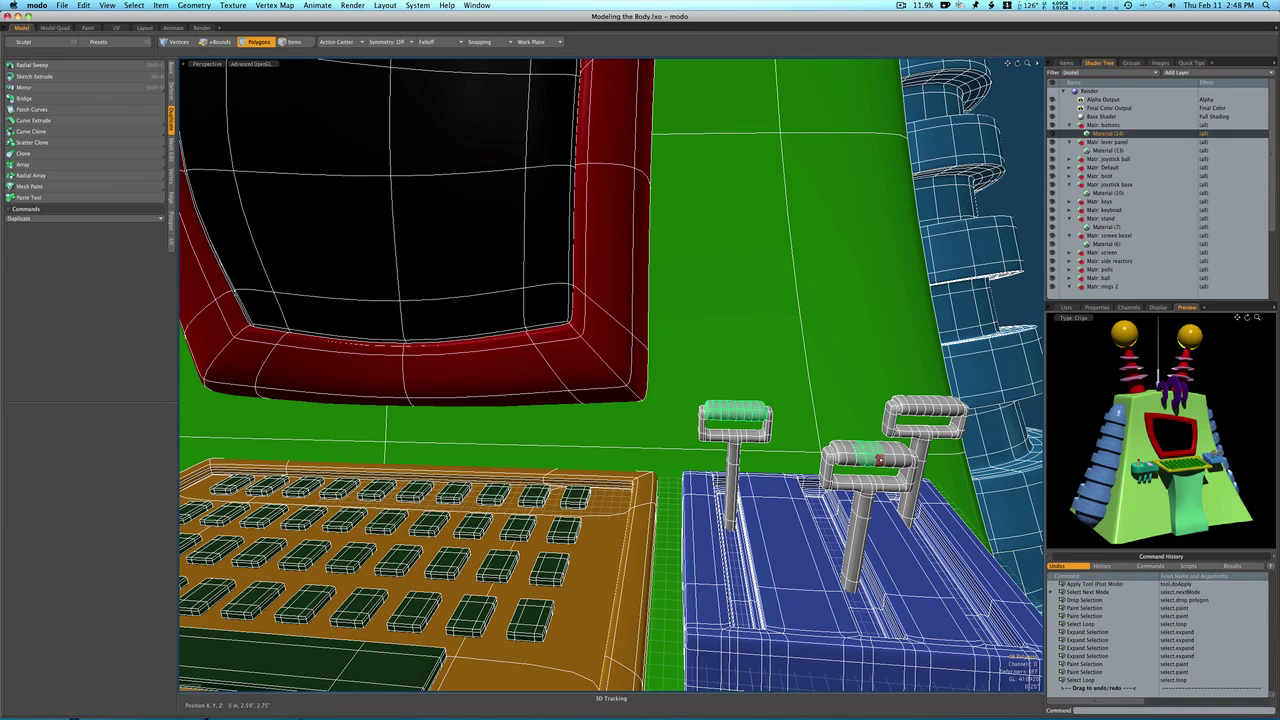
key("shift+Up")
key("shift+Up")
key("shift+Down")
key("shift+Down")
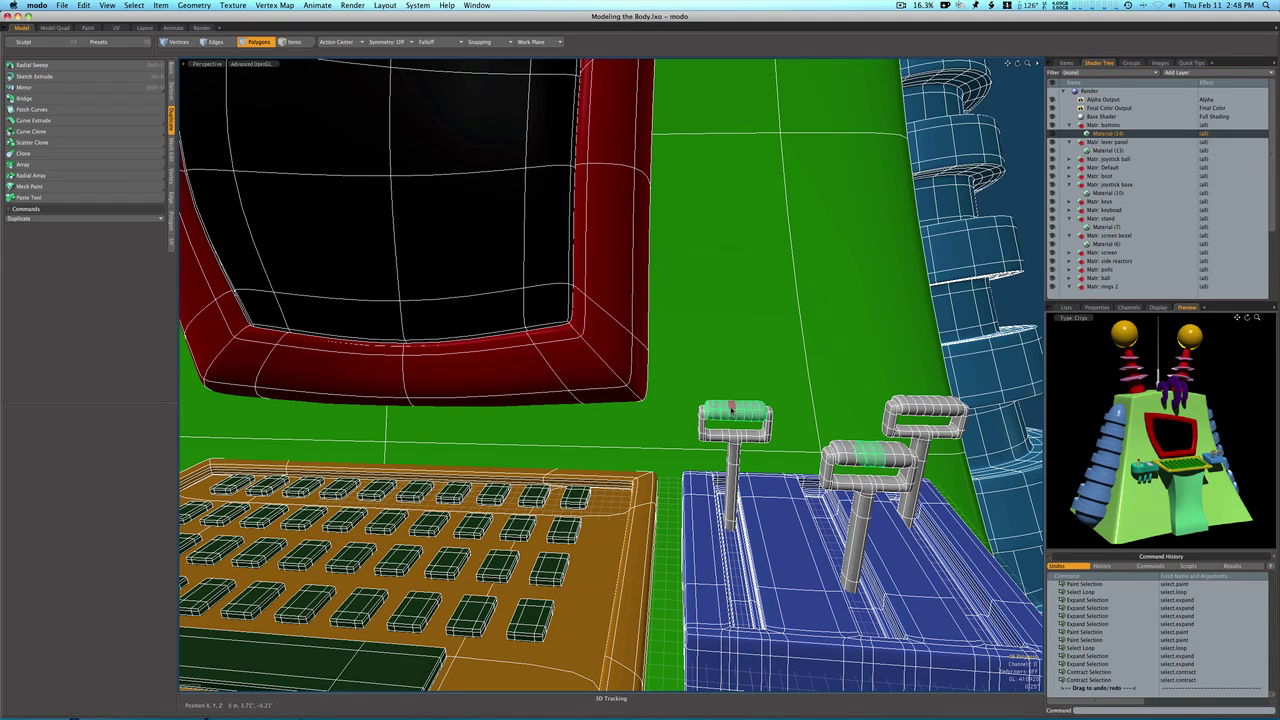
Select the central polygon loops on all three lever grips and expand the selection to the full grips.
left_click(732, 407)
left_click(740, 407, "shift")
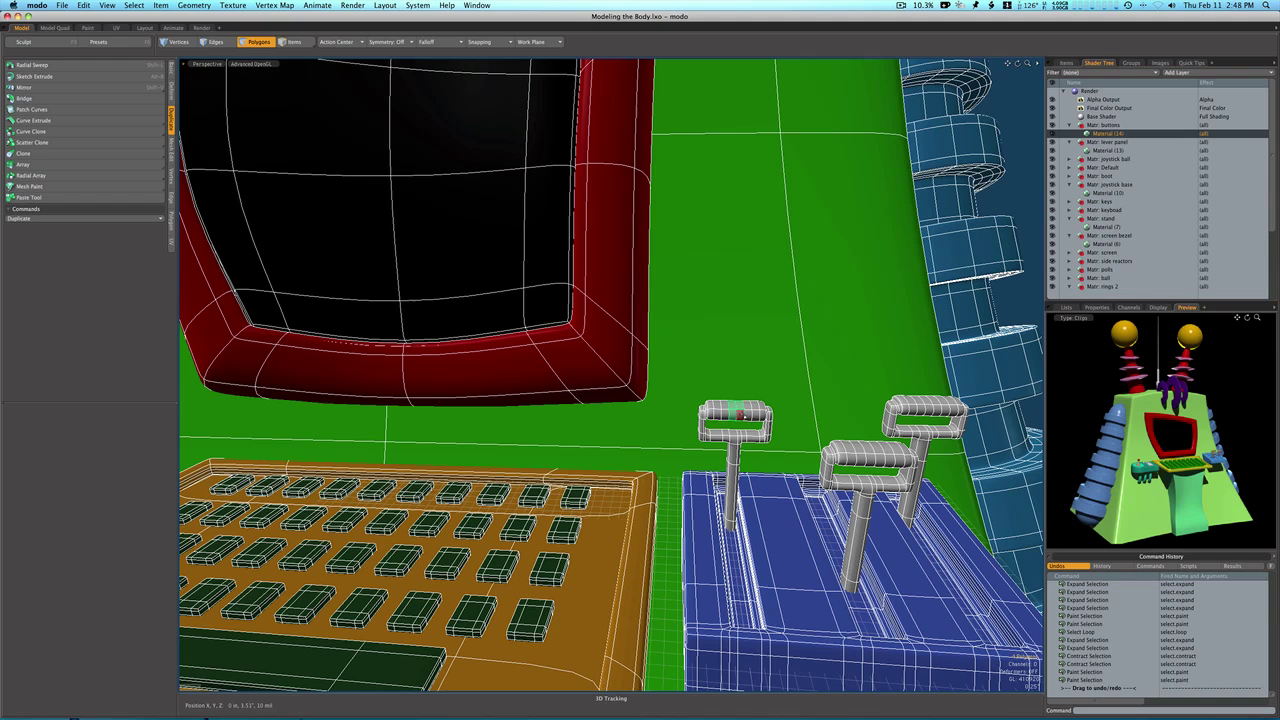
key("l")
left_click_drag(857, 447, 881, 457)
key("l")
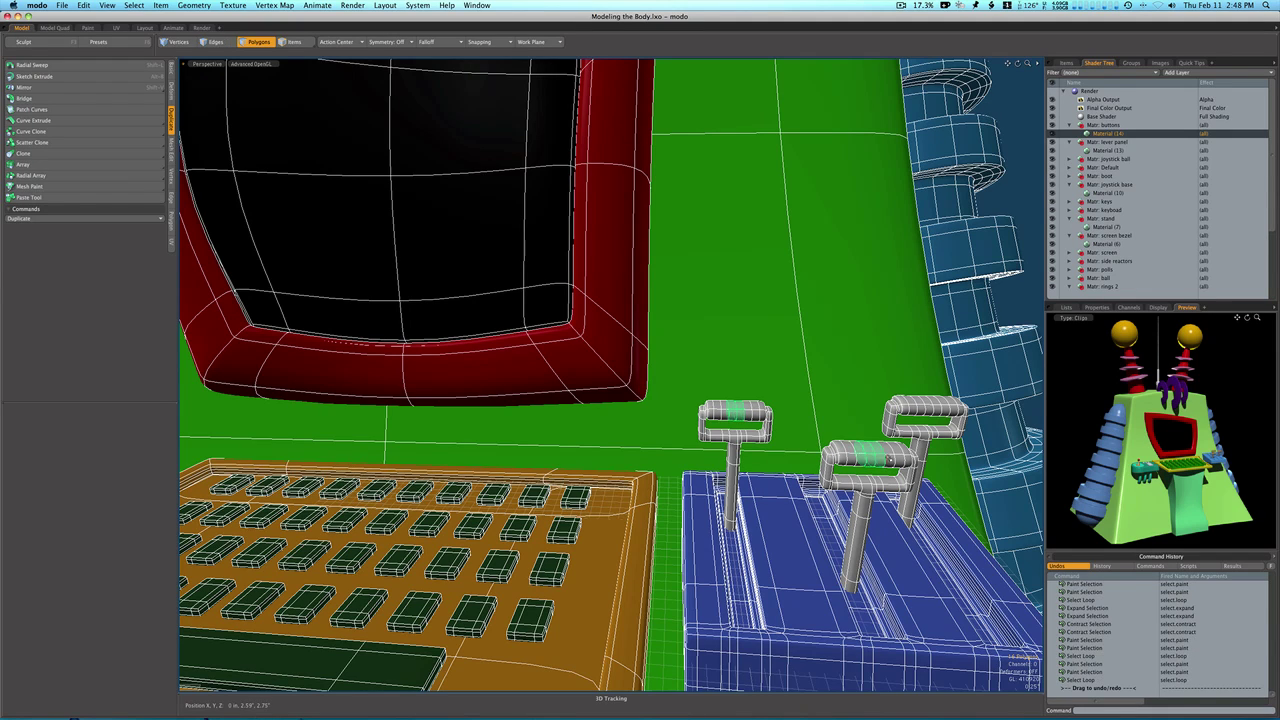
left_click_drag(926, 401, 929, 407)
key("l")
key("l")
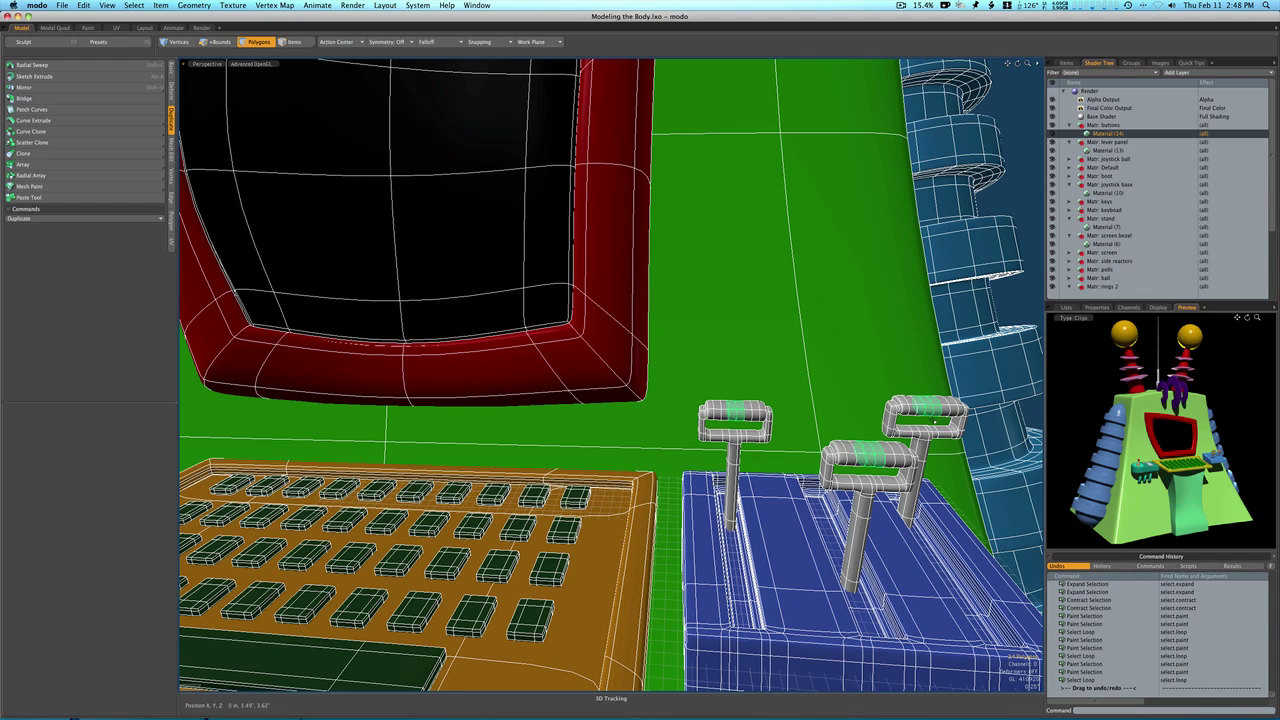
key("shift+Up")
key("shift+Up")
key("shift+Up")
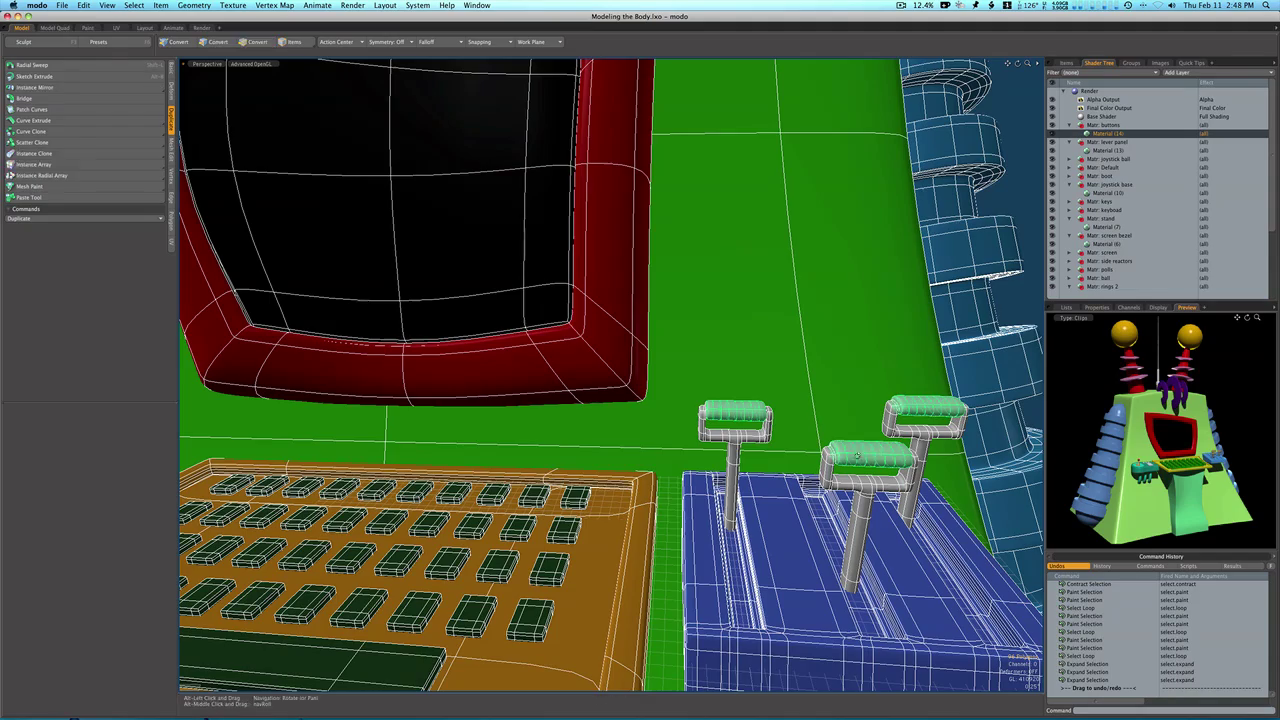
Assign a dark brown material named handle to the selected grips of the three levers.
left_click_drag(859, 455, 893, 476, "ctrl+alt")
key("m")
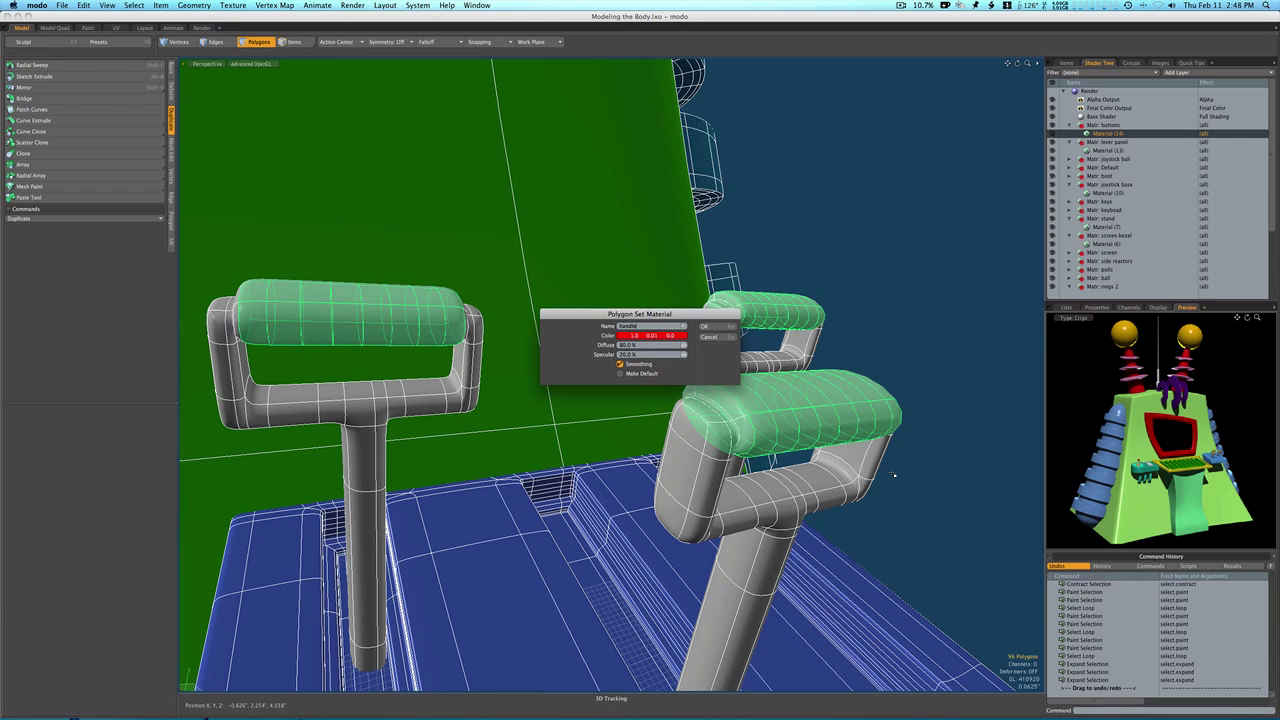
left_click(665, 338)
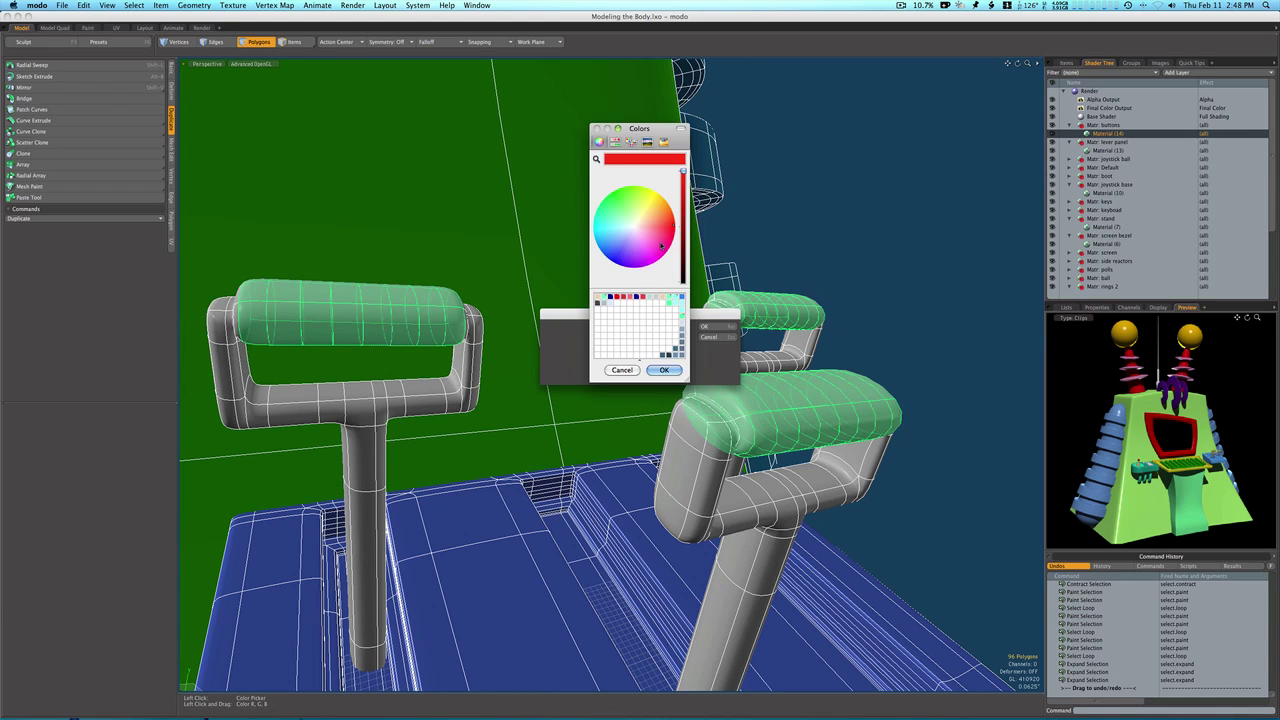
left_click_drag(666, 218, 664, 209)
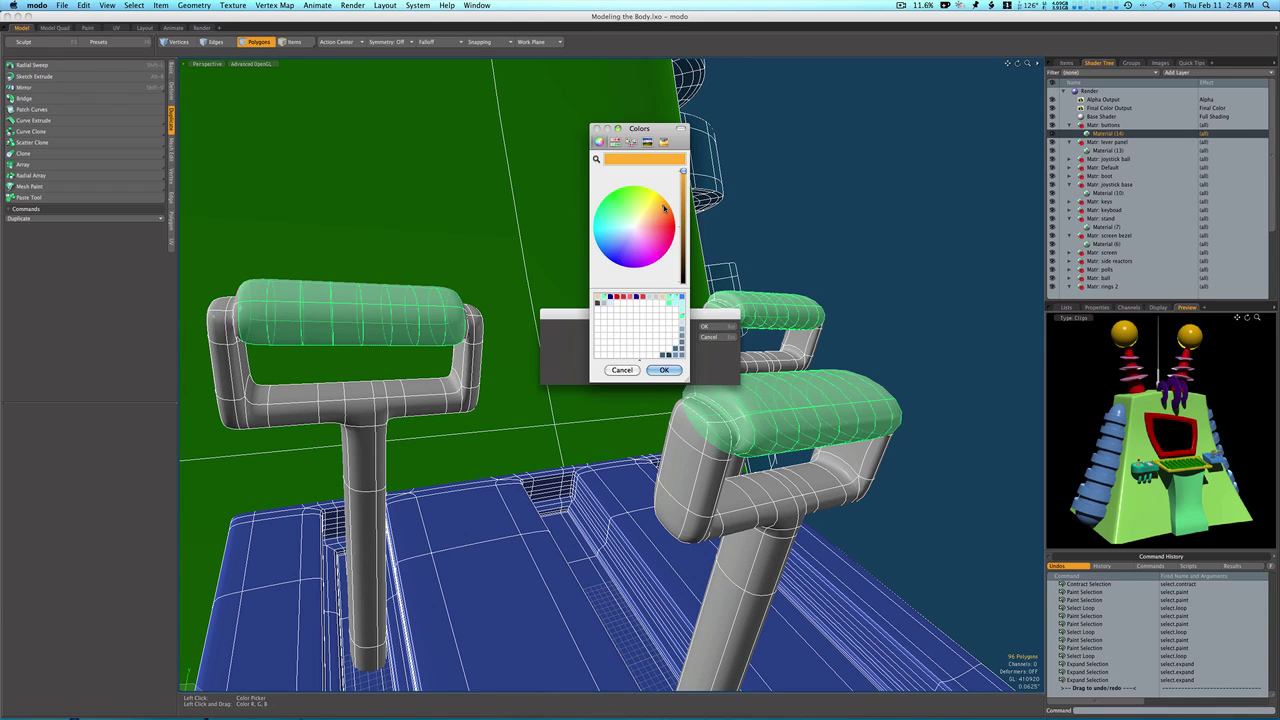
left_click(684, 217)
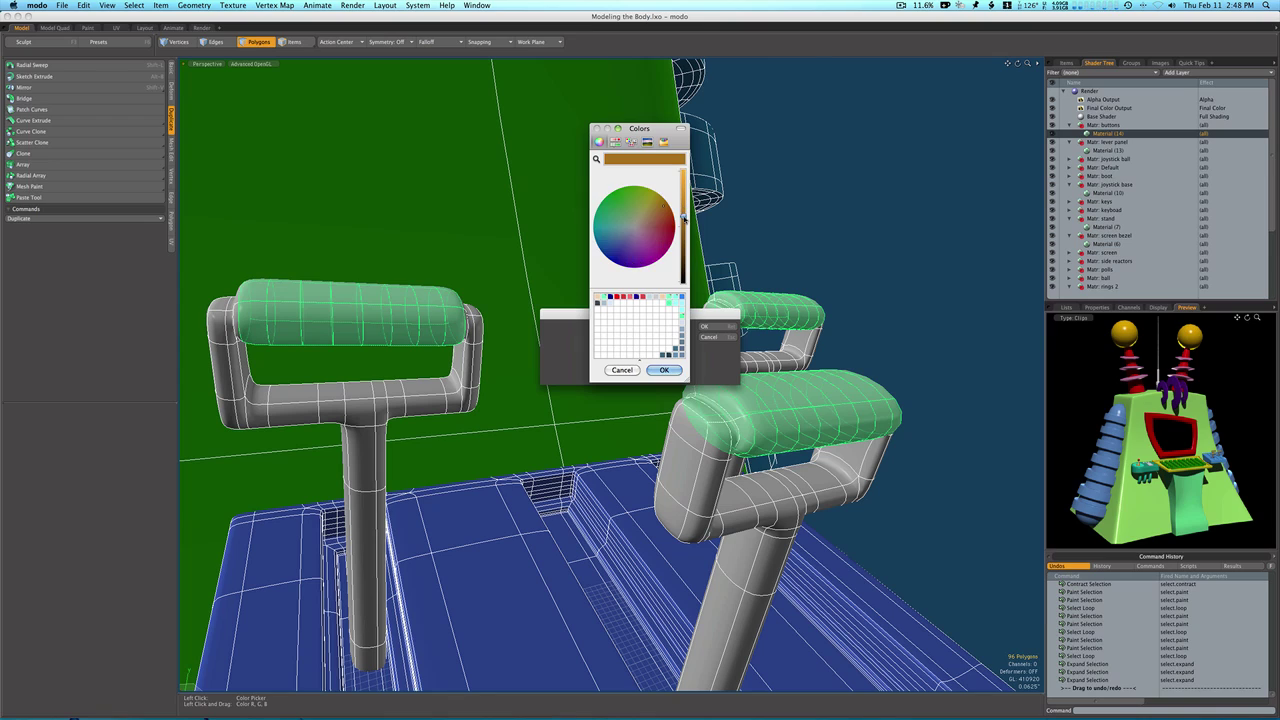
left_click(664, 370)
left_click(704, 326)
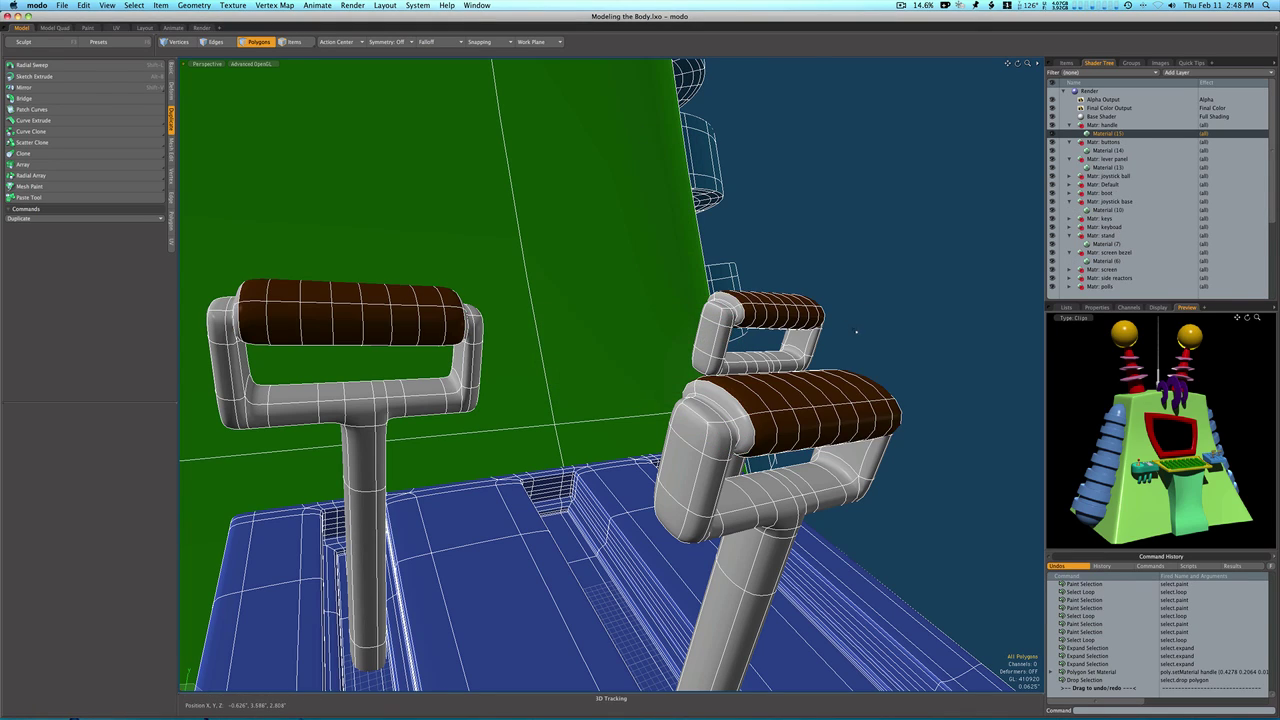
Restore the dropped selection of the three lever grips, expand it once, assign the handle material to it and drop the selection.
left_click_drag(848, 420, 773, 434, "alt")
scroll(773, 434, "down", 5)
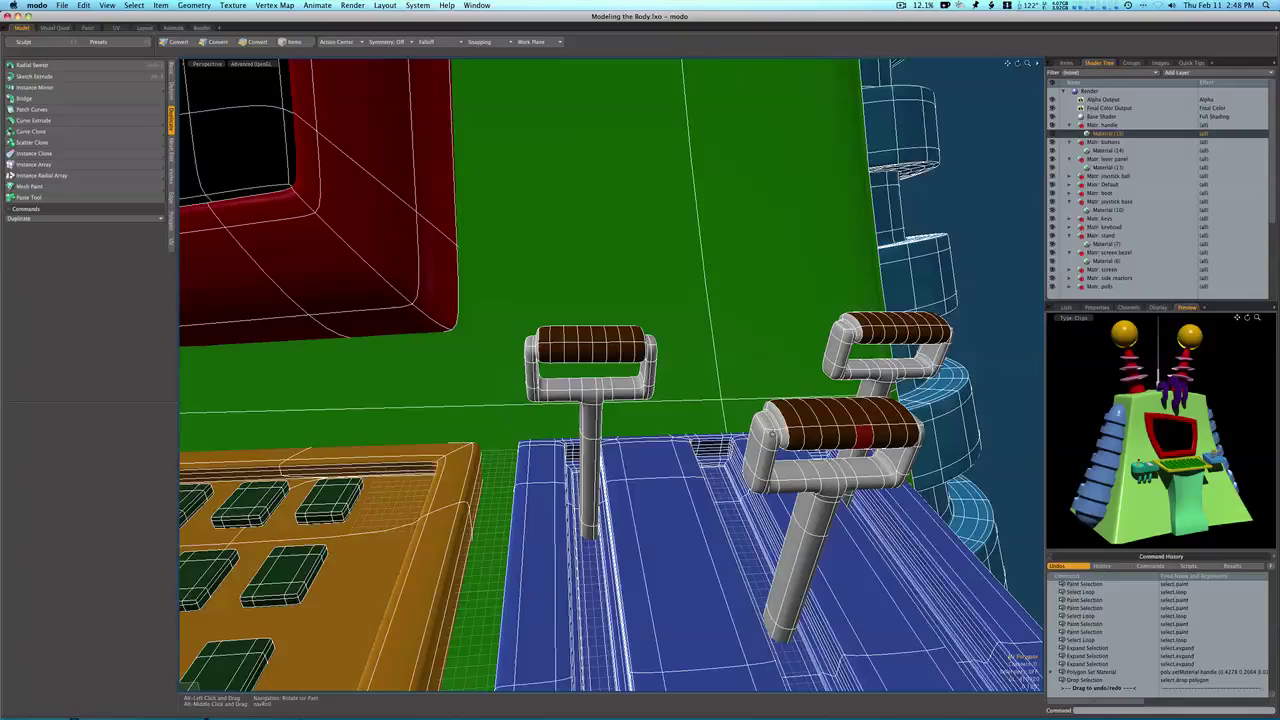
left_click_drag(860, 432, 768, 438, "alt")
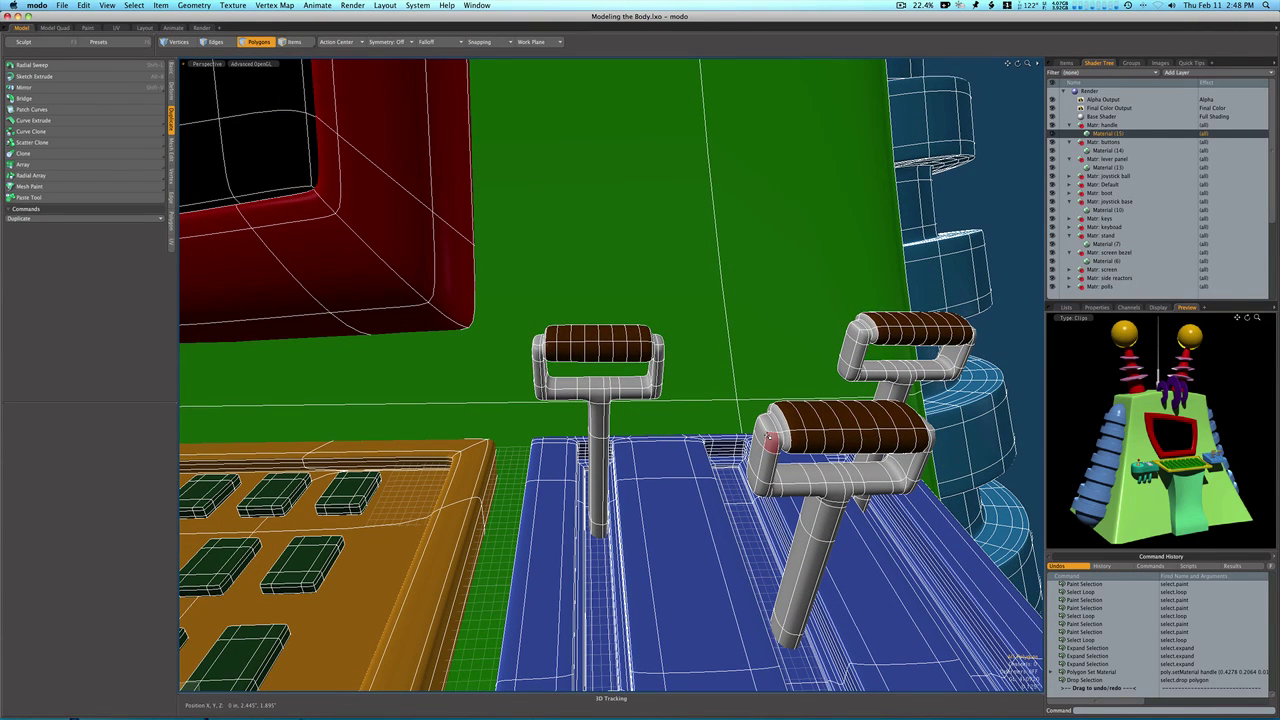
key("super+z")
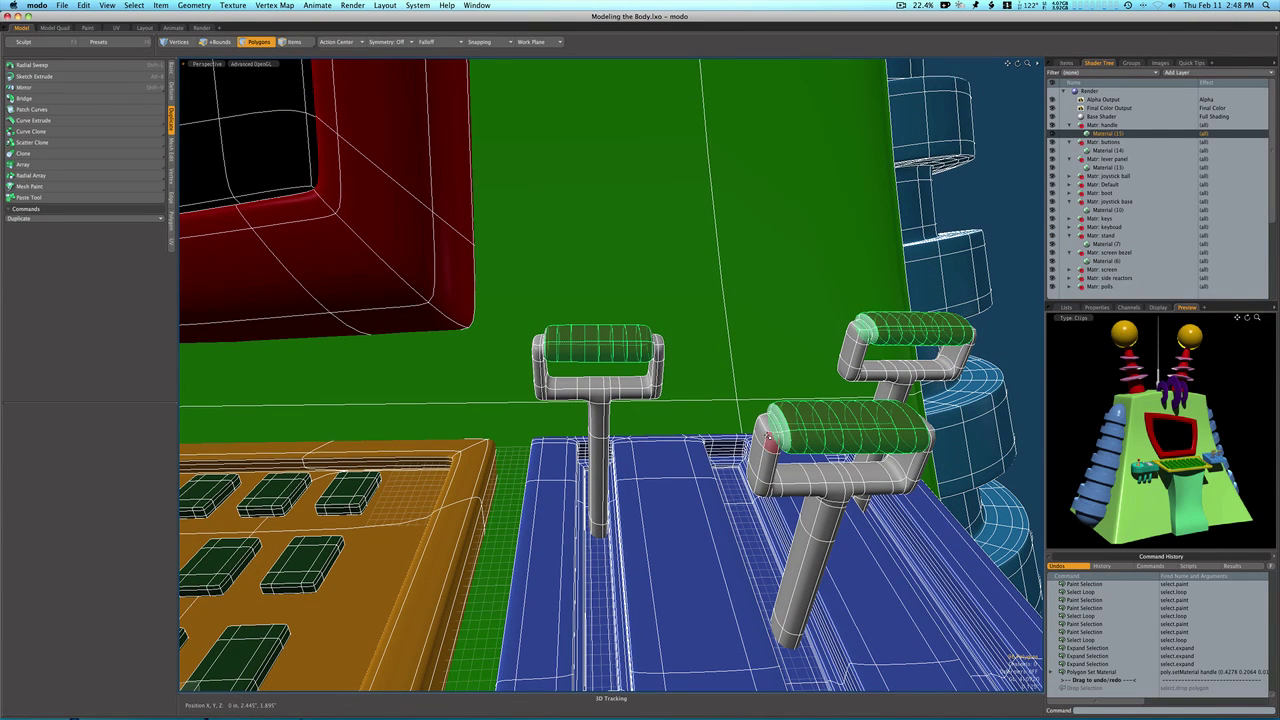
key("shift+Up")
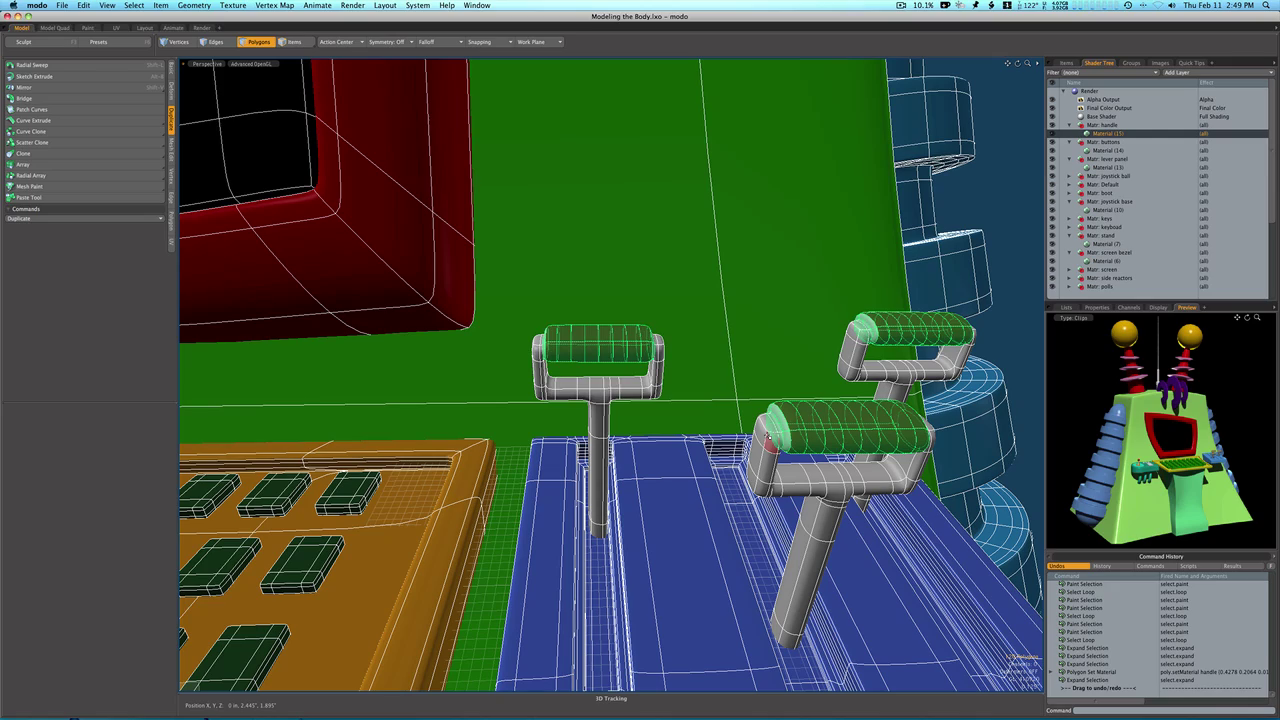
key("m")
left_click(704, 326)
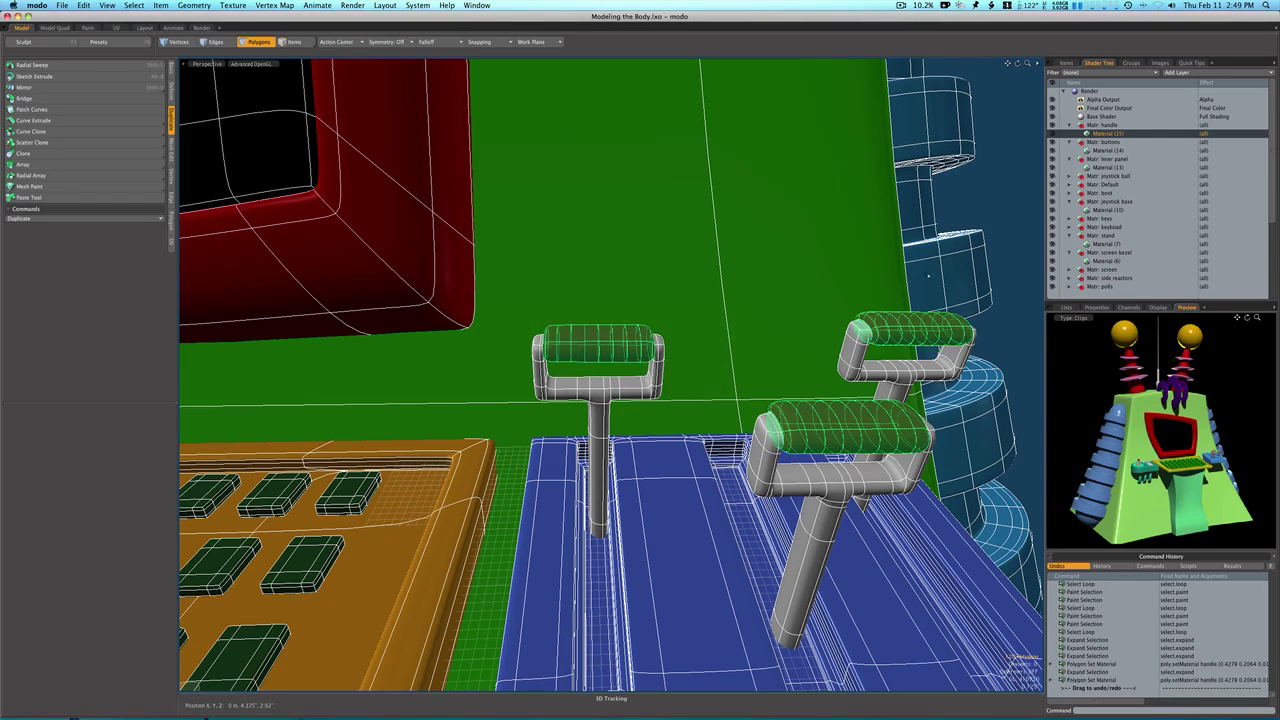
left_click(1023, 172)
Turn off the wireframe overlay in the perspective viewport and frame the whole robot.
scroll(813, 467, "down", 10)
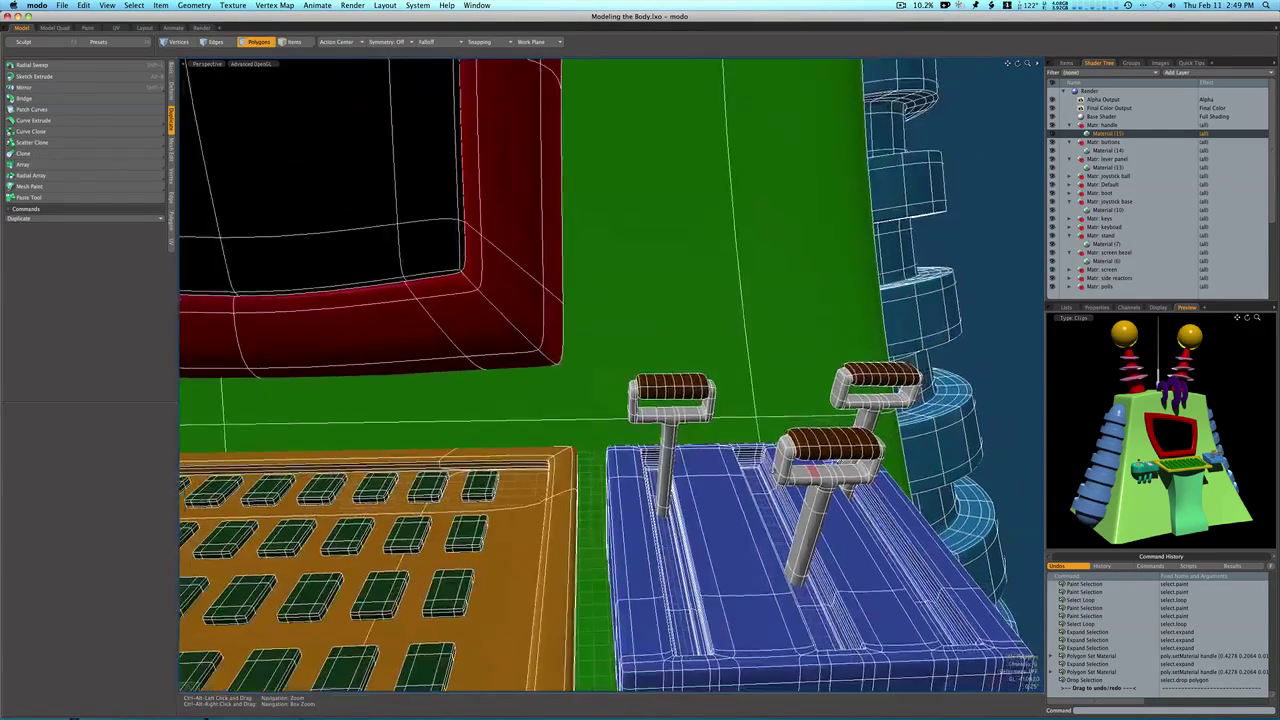
key("ctrl+2")
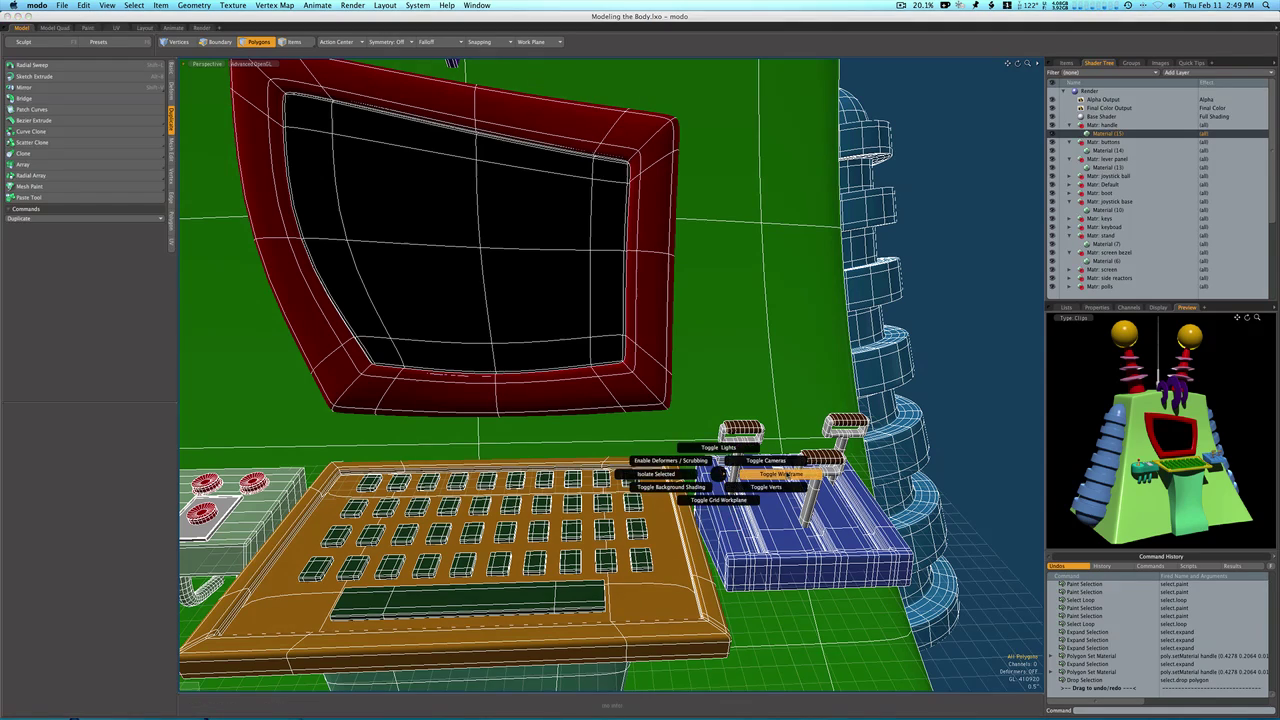
left_click(782, 475)
left_click_drag(785, 476, 709, 477, "ctrl+alt")
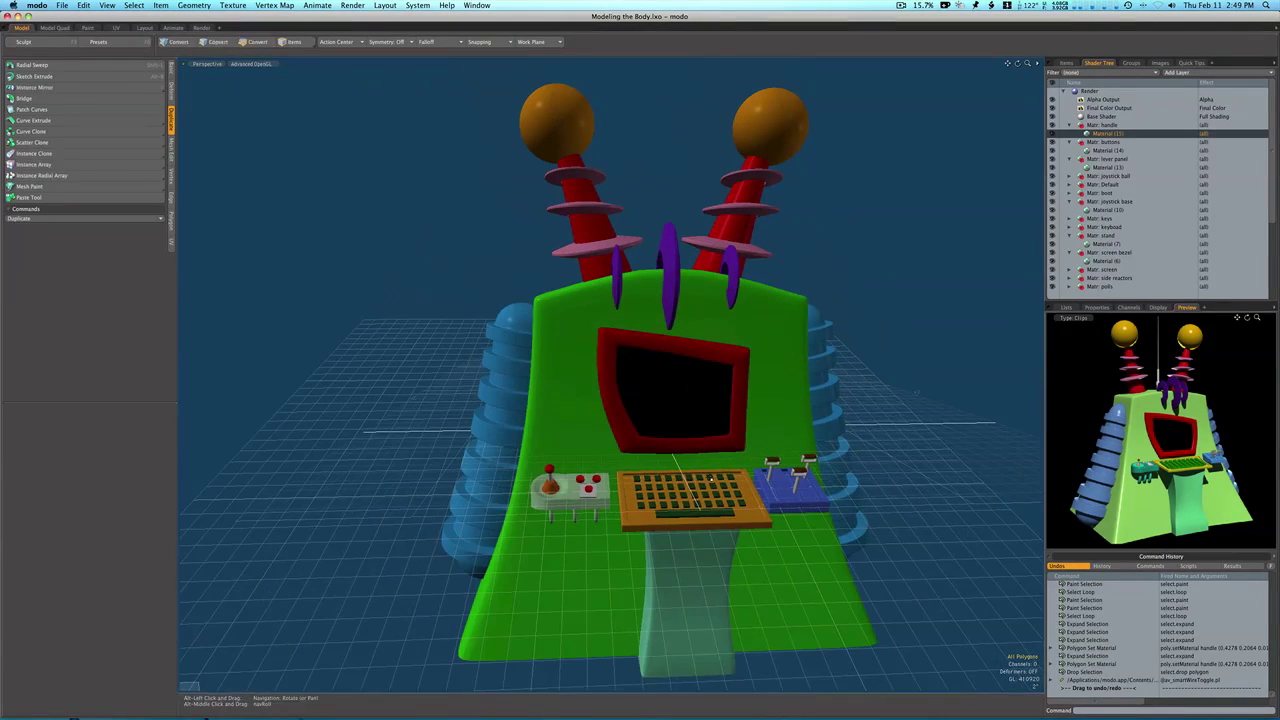
Show the wireframe overlay on the whole robot for comparison and hide it again.
key("ctrl+2")
left_click(770, 476)
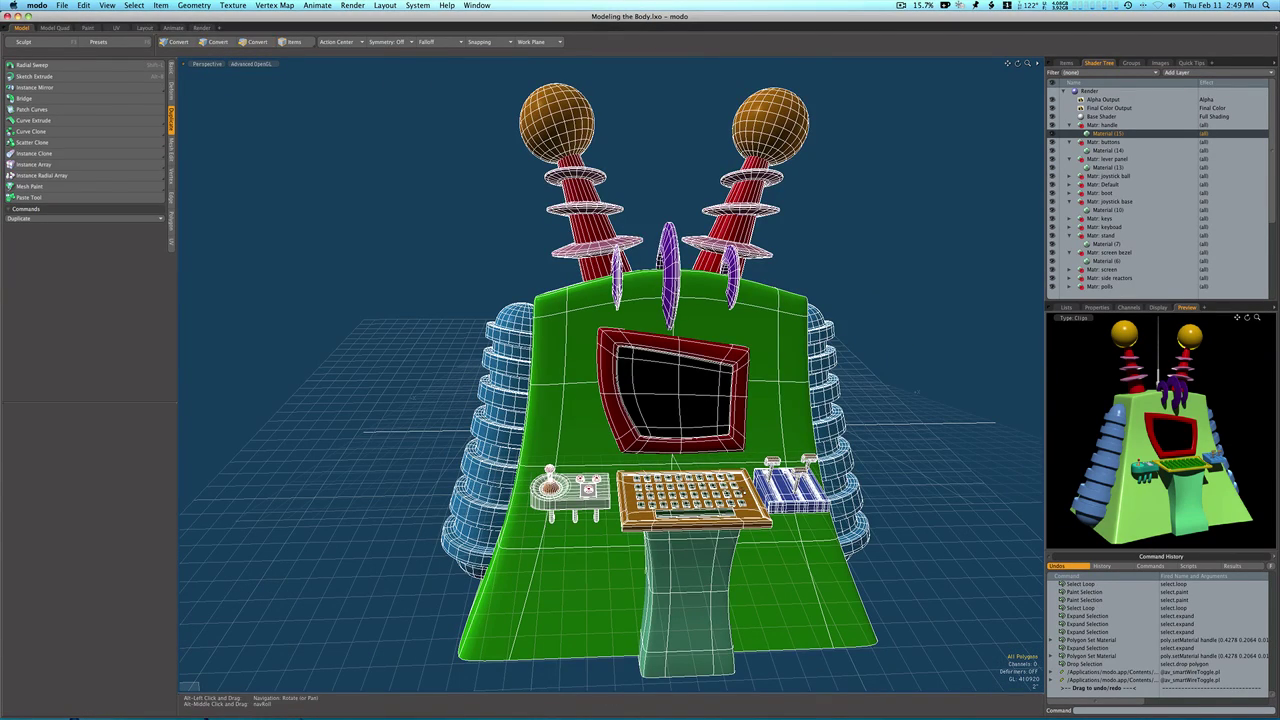
key("ctrl+2")
left_click(771, 489)
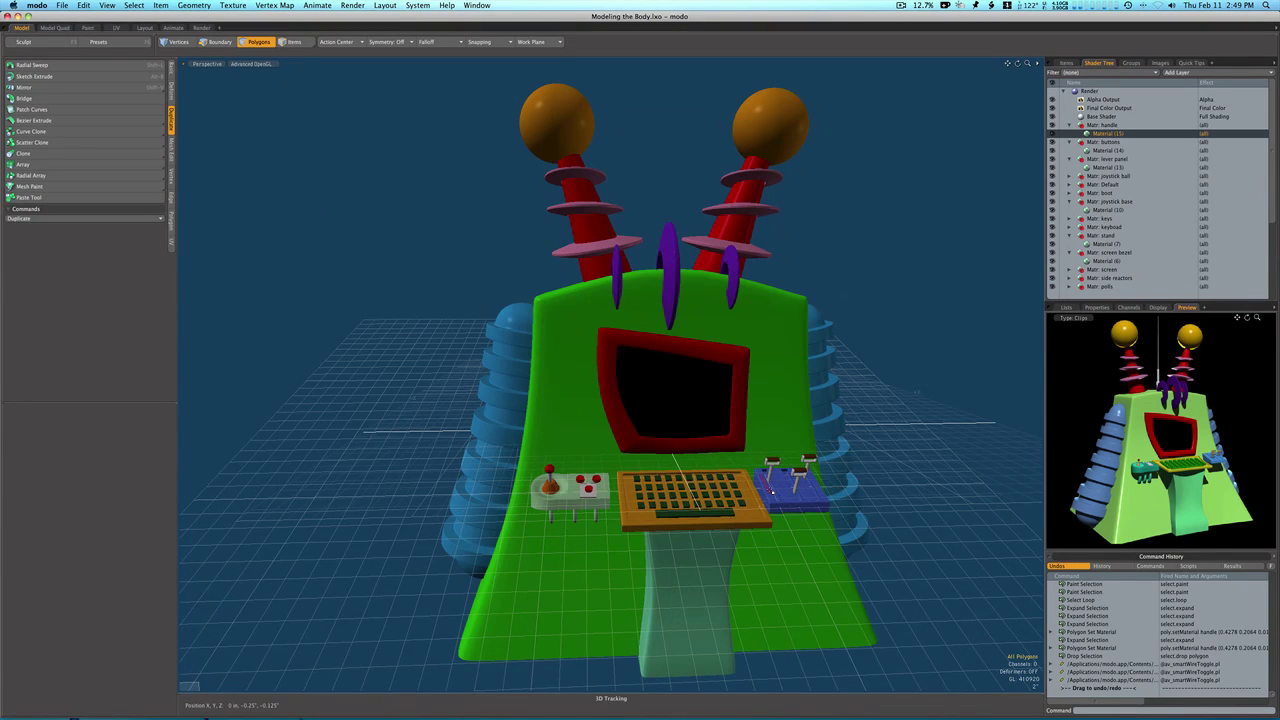
Hide the viewport's work plane grid and examine the finished robot from both sides and the front.
key("ctrl+2")
left_click(771, 512)
left_click_drag(772, 512, 729, 466, "alt")
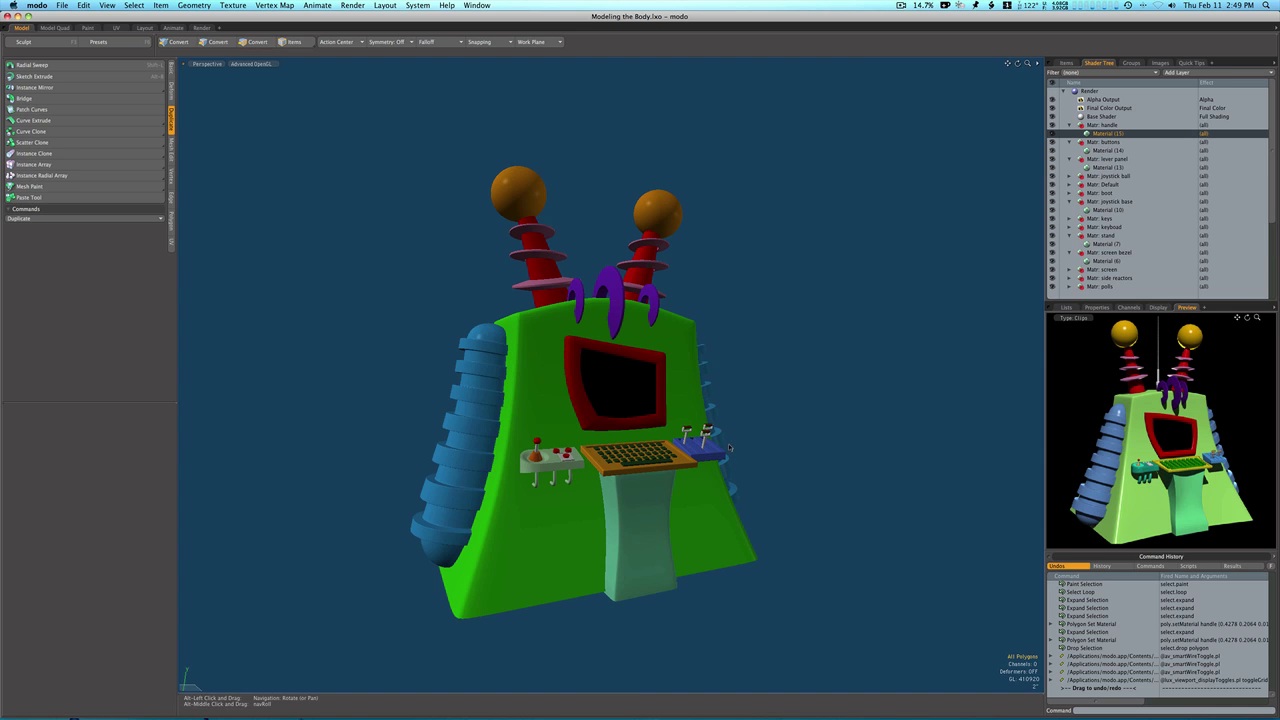
left_click_drag(728, 465, 628, 466, "alt")
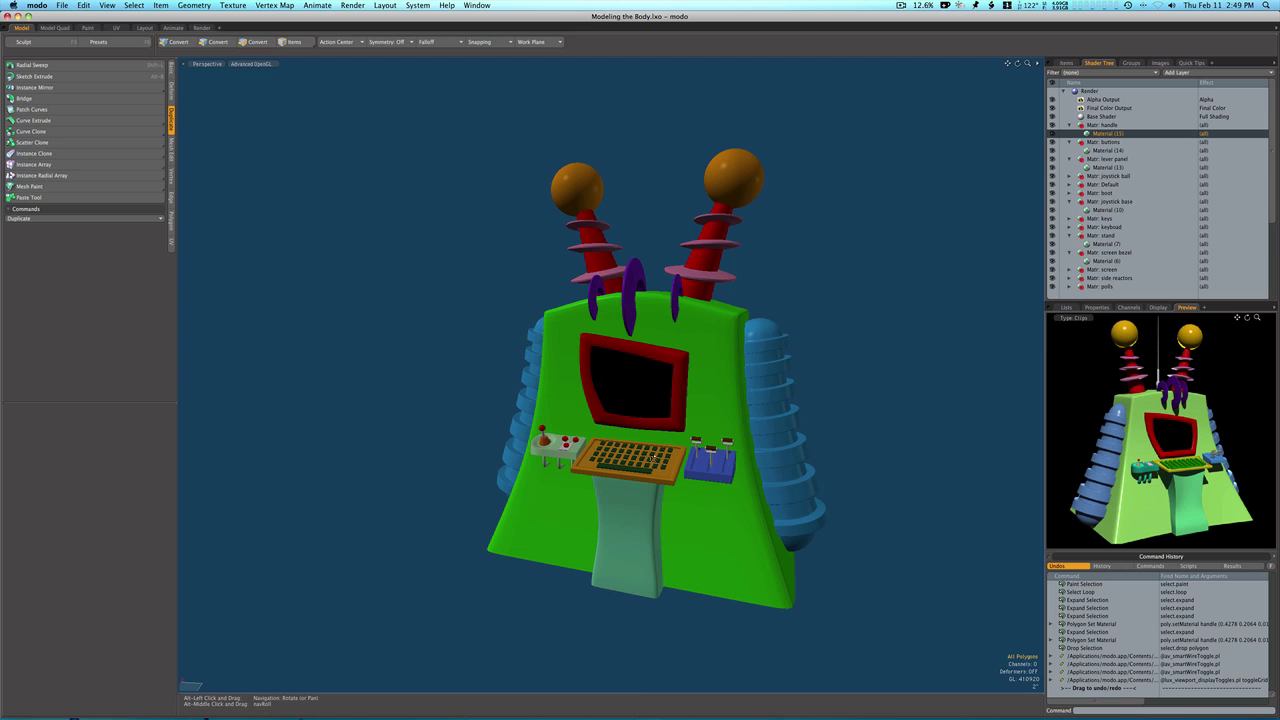
left_click_drag(653, 456, 720, 456, "alt")
left_click_drag(690, 402, 746, 336, "alt+shift")
left_click_drag(746, 336, 694, 333, "alt")
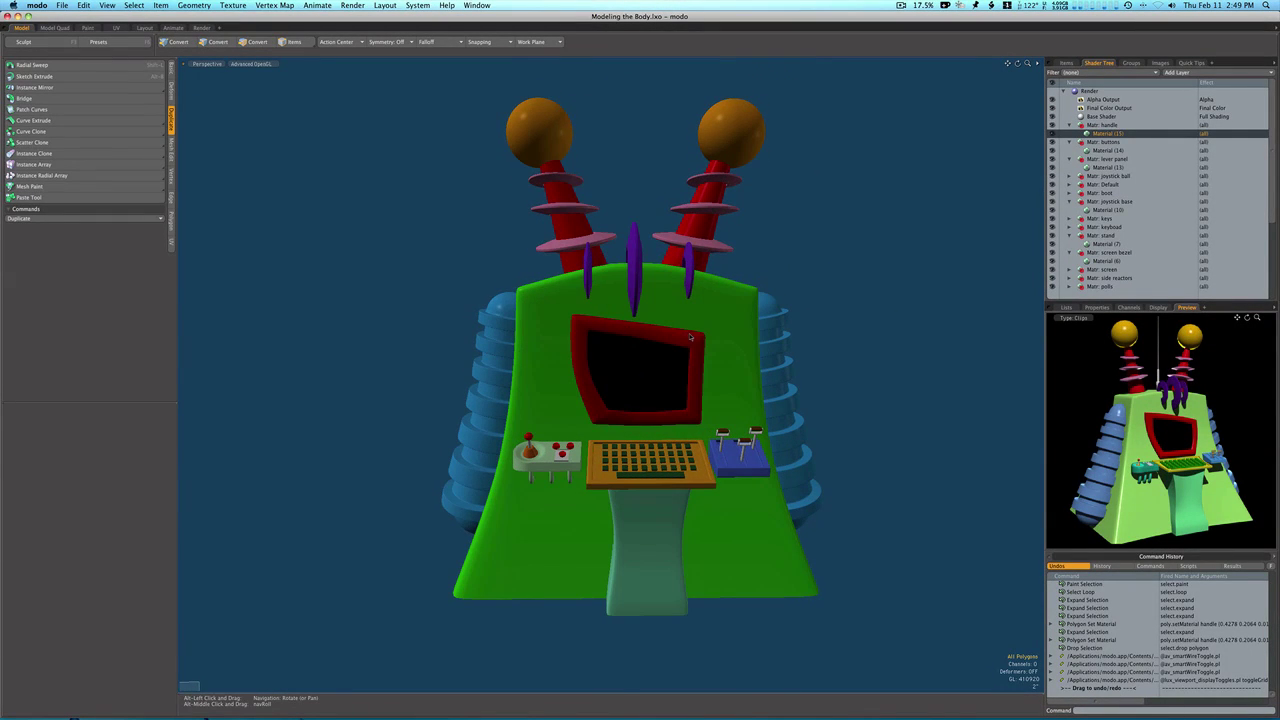
left_click(903, 5)
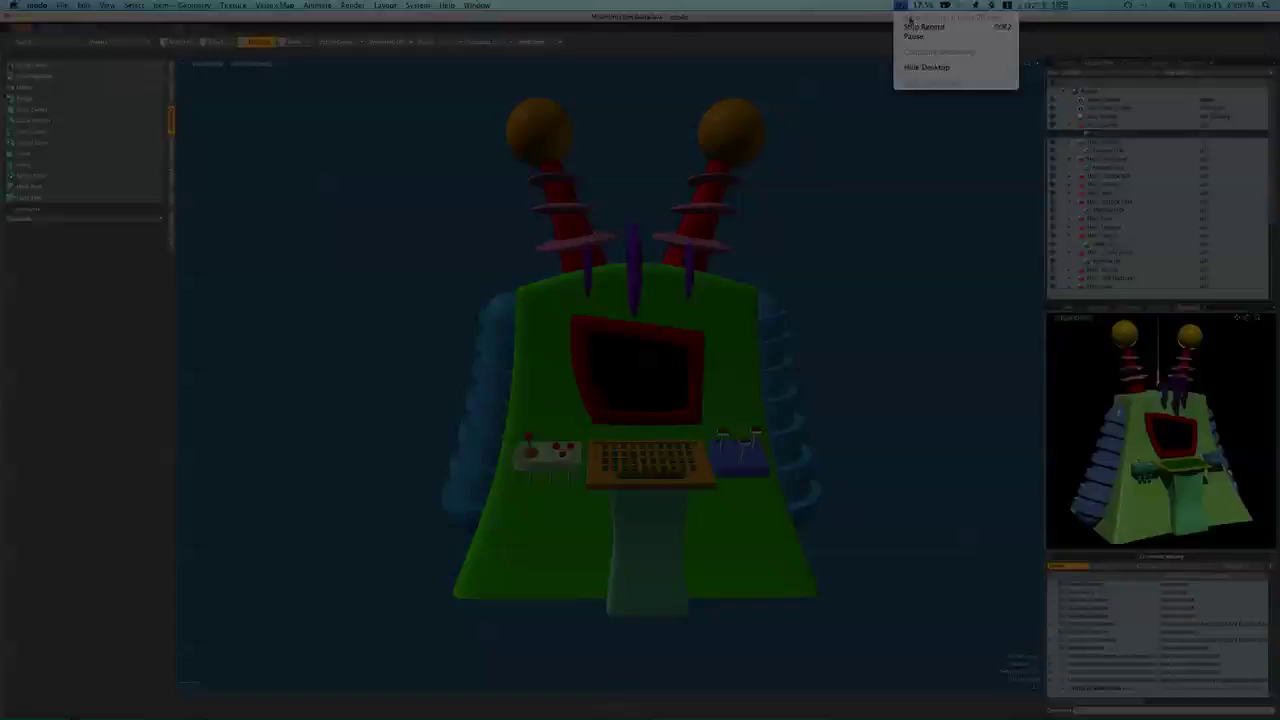